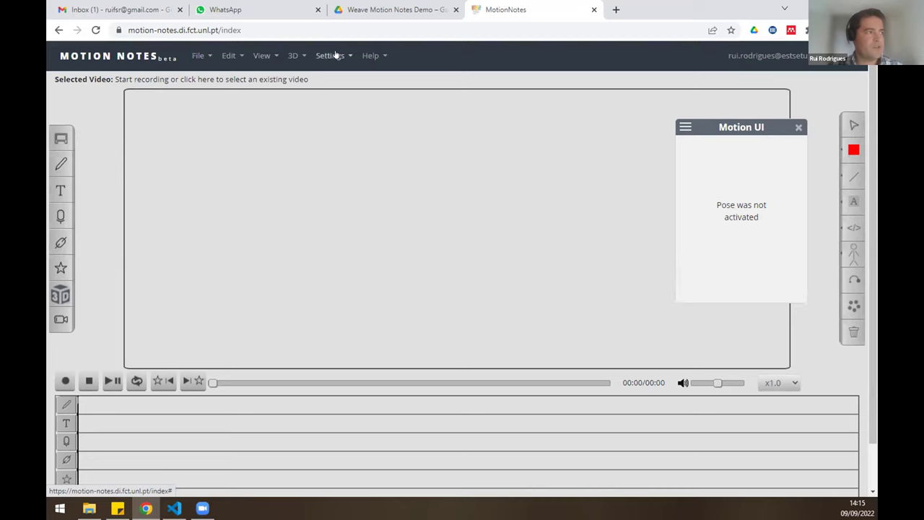
Check the list of available recorded or imported videos, and close it without opening one.
{"action": "left_click", "coordinate": [202, 56]}
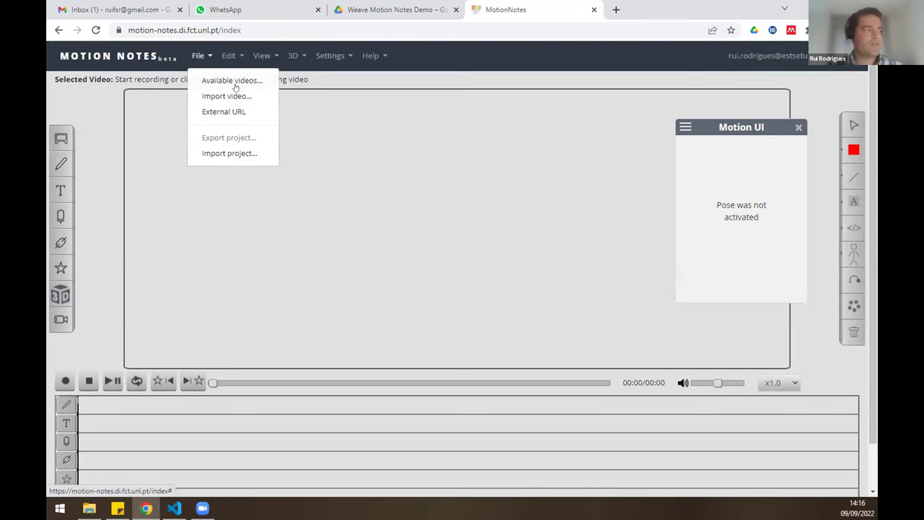
{"action": "left_click", "coordinate": [232, 80]}
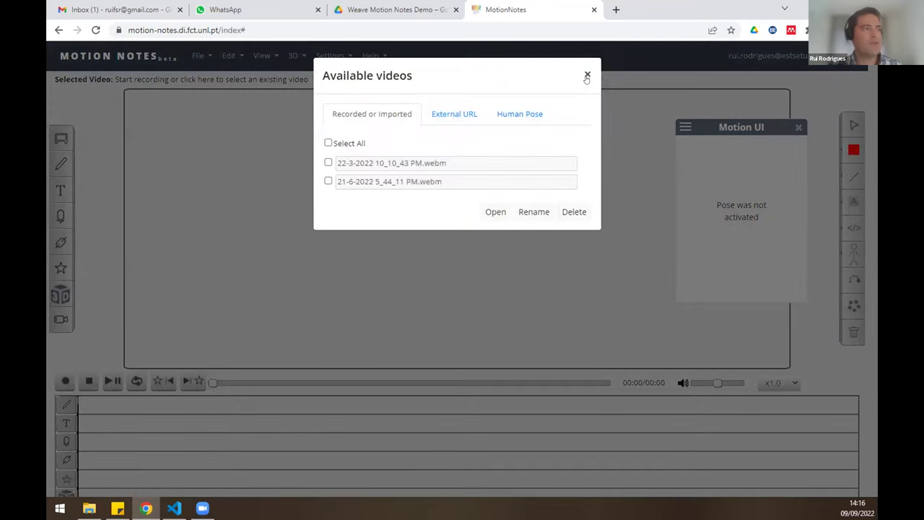
{"action": "left_click", "coordinate": [587, 74]}
Look over the file, editing, view, 3D, settings and help commands, and the full set of annotation tracks.
{"action": "left_click", "coordinate": [195, 57]}
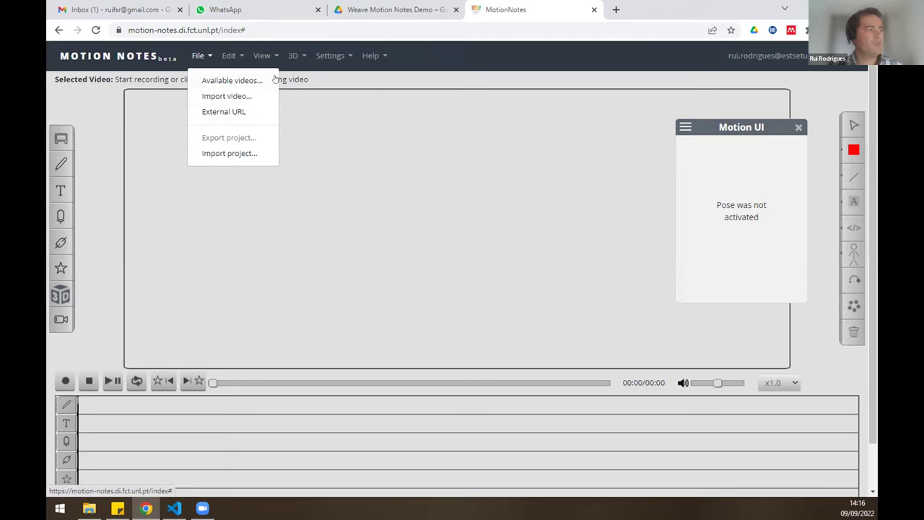
{"action": "left_click", "coordinate": [229, 55]}
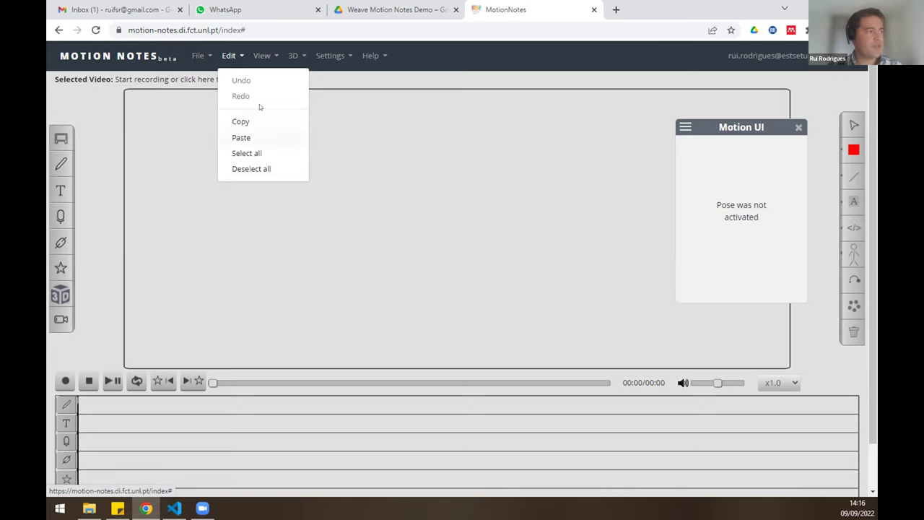
{"action": "left_click", "coordinate": [271, 56]}
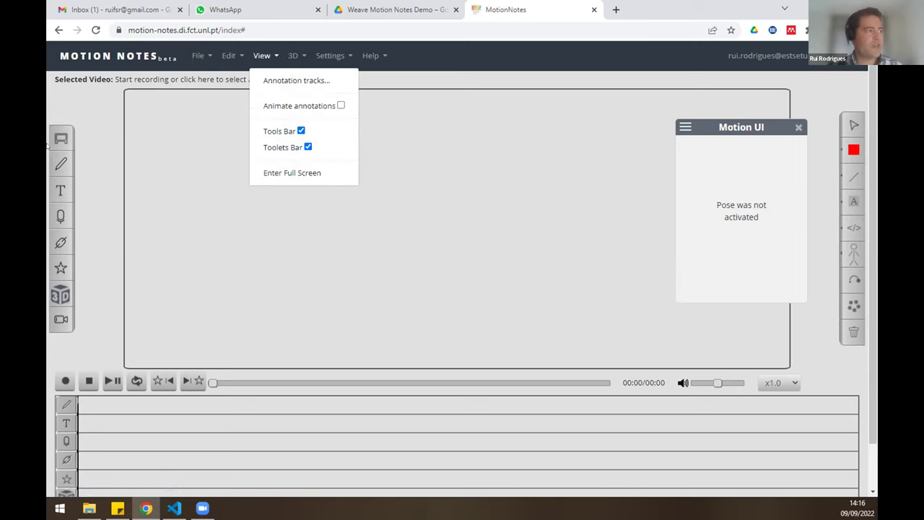
{"action": "left_click", "coordinate": [297, 57]}
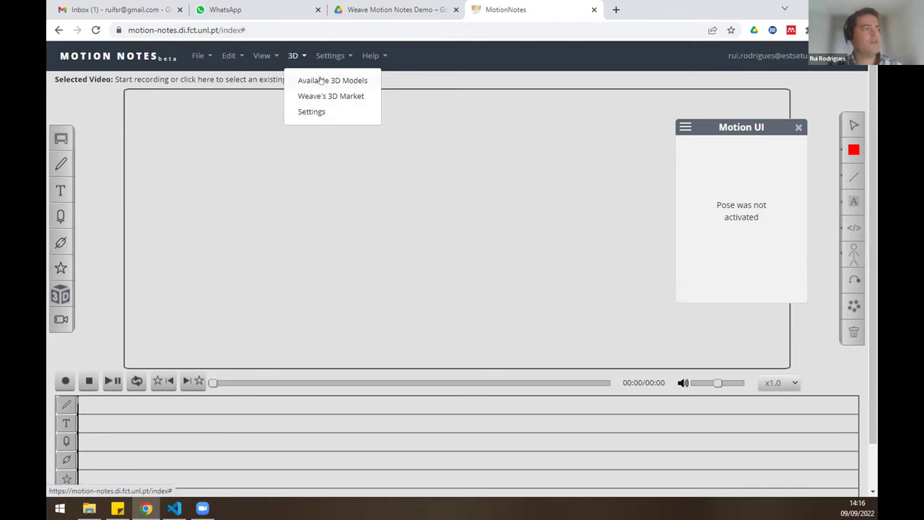
{"action": "left_click", "coordinate": [330, 56]}
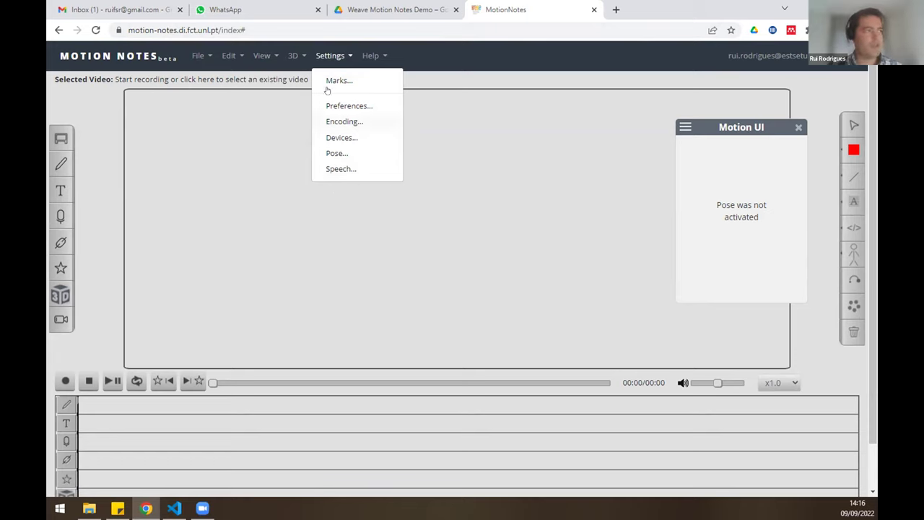
{"action": "left_click", "coordinate": [368, 55]}
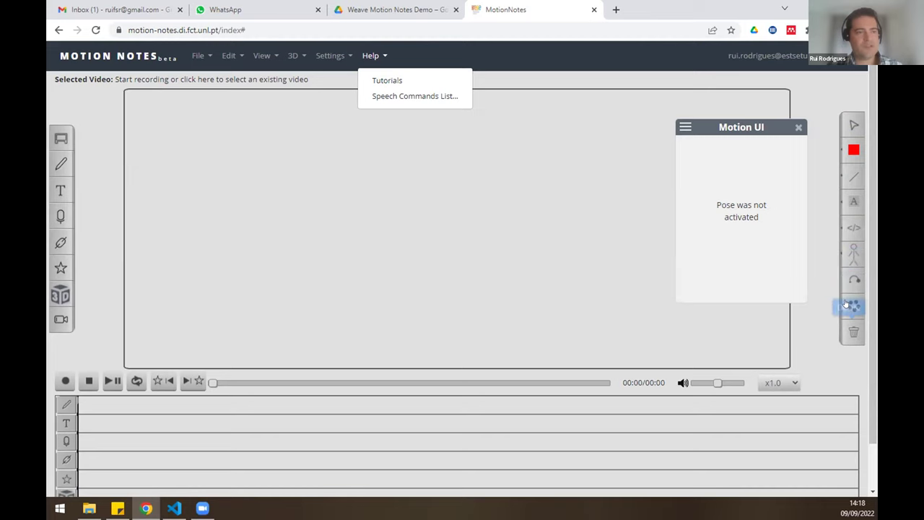
{"action": "scroll", "coordinate": [189, 307], "scroll_direction": "down", "scroll_amount": 1}
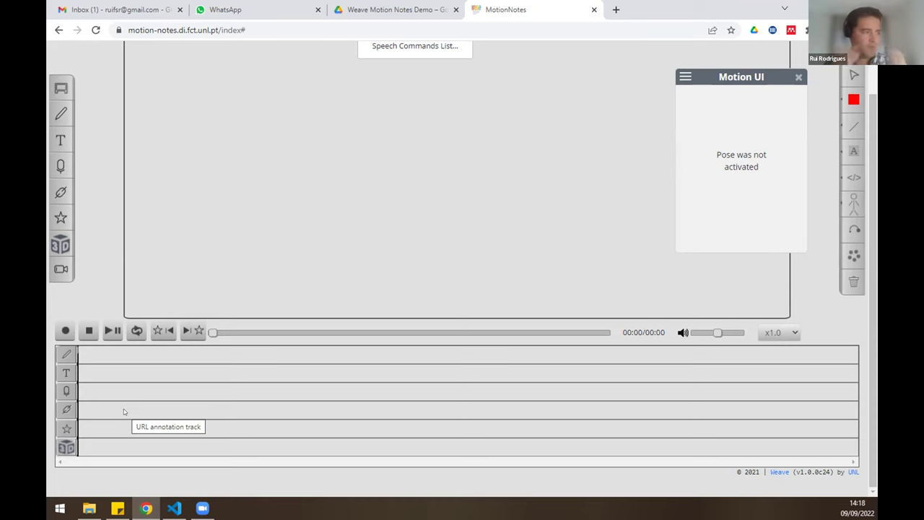
{"action": "scroll", "coordinate": [316, 270], "scroll_direction": "up", "scroll_amount": 1}
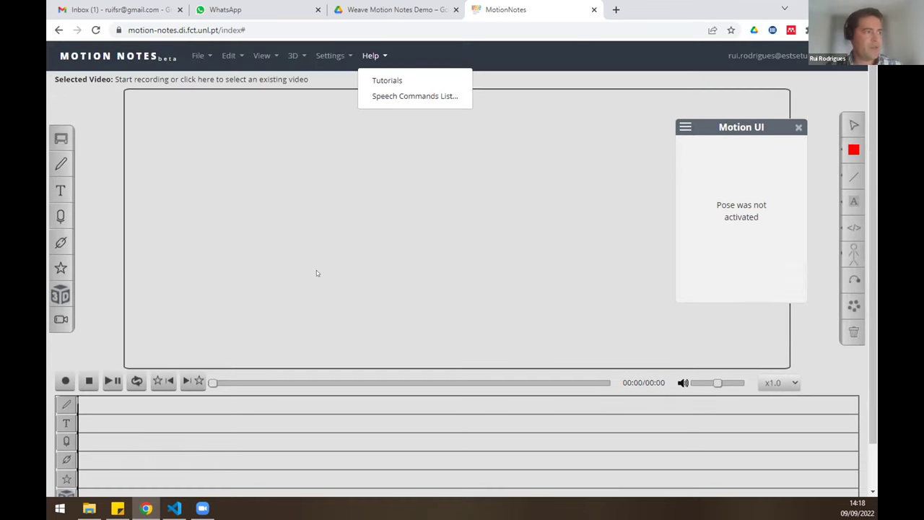
{"action": "left_click", "coordinate": [207, 44]}
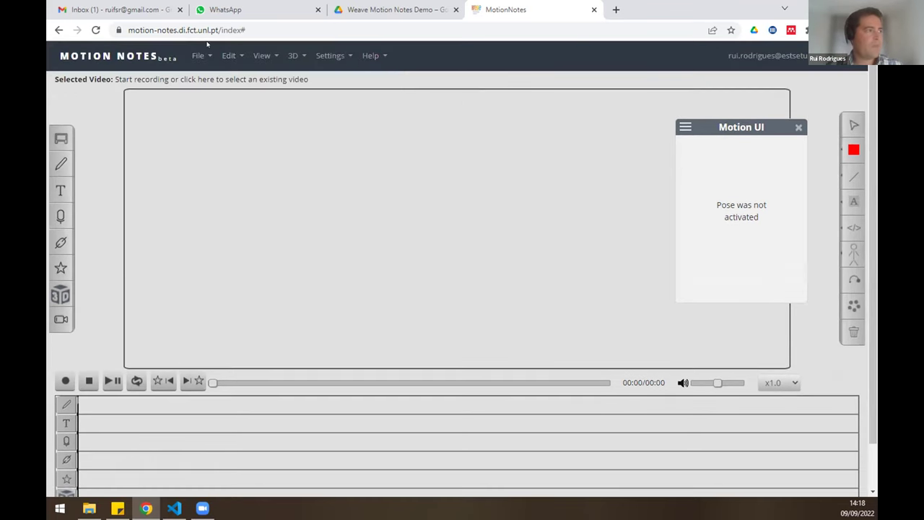
Import the video weave_demo_video_pe_xumbo1.webm from the MotionNotes_3dmodel test folder and dismiss the import notice.
{"action": "left_click", "coordinate": [199, 57]}
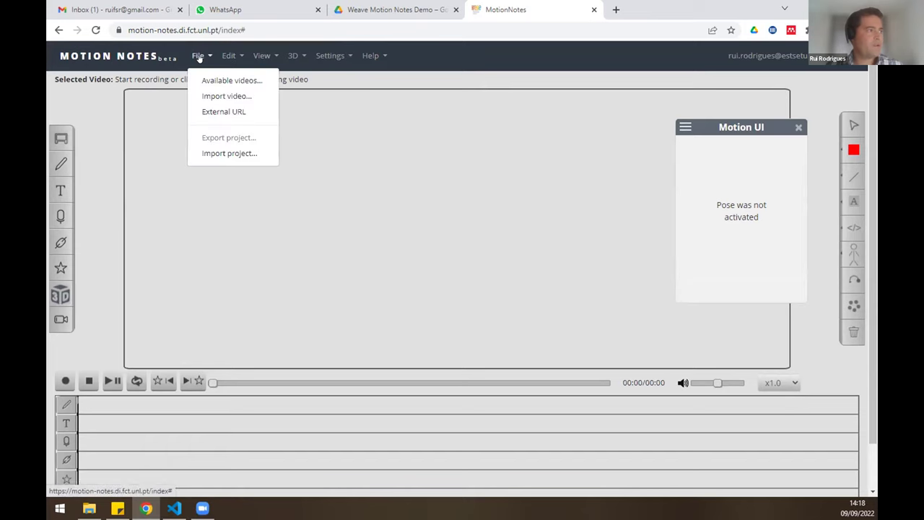
{"action": "left_click", "coordinate": [207, 96]}
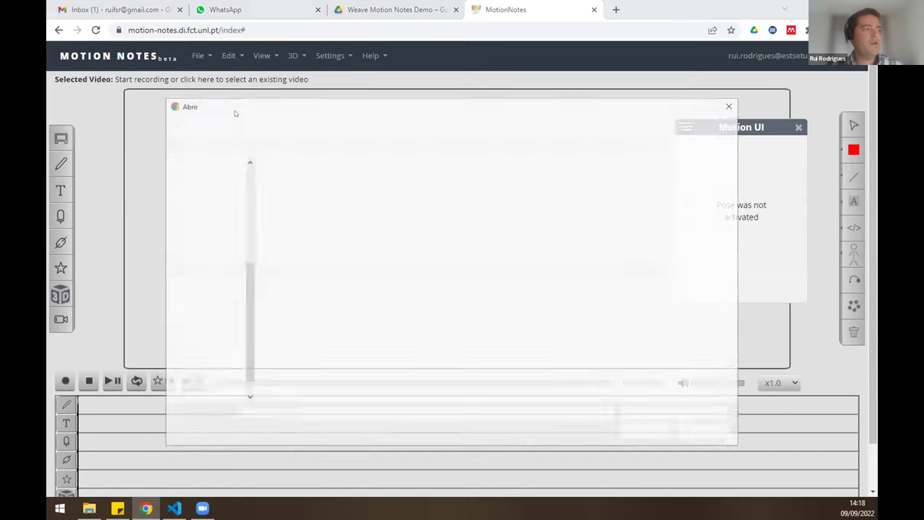
{"action": "left_click", "coordinate": [289, 207]}
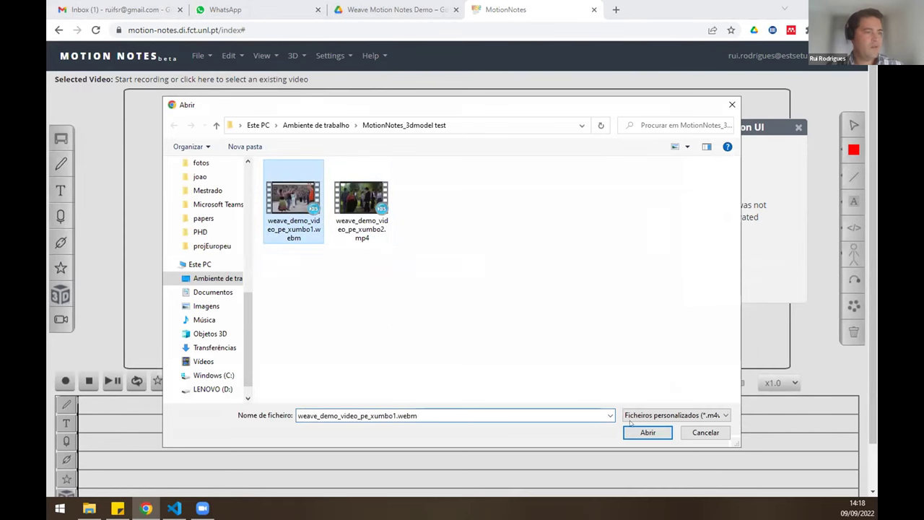
{"action": "left_click", "coordinate": [648, 432]}
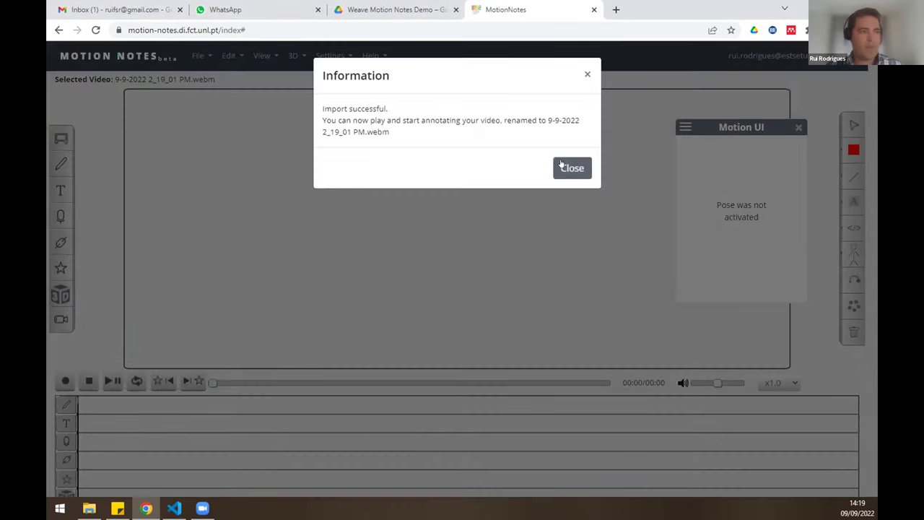
{"action": "left_click", "coordinate": [562, 166]}
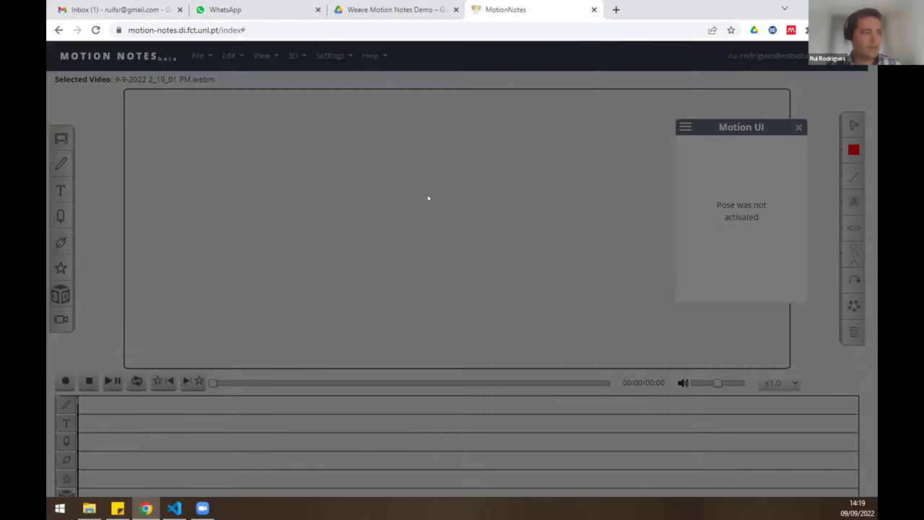
Play the imported video, lower its volume, and try pausing and resuming playback.
{"action": "left_click", "coordinate": [112, 381]}
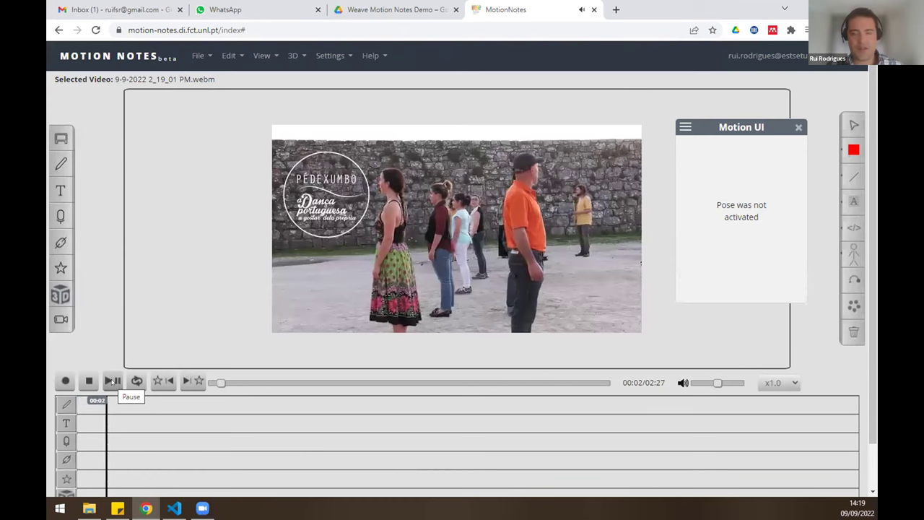
{"action": "left_click", "coordinate": [702, 382]}
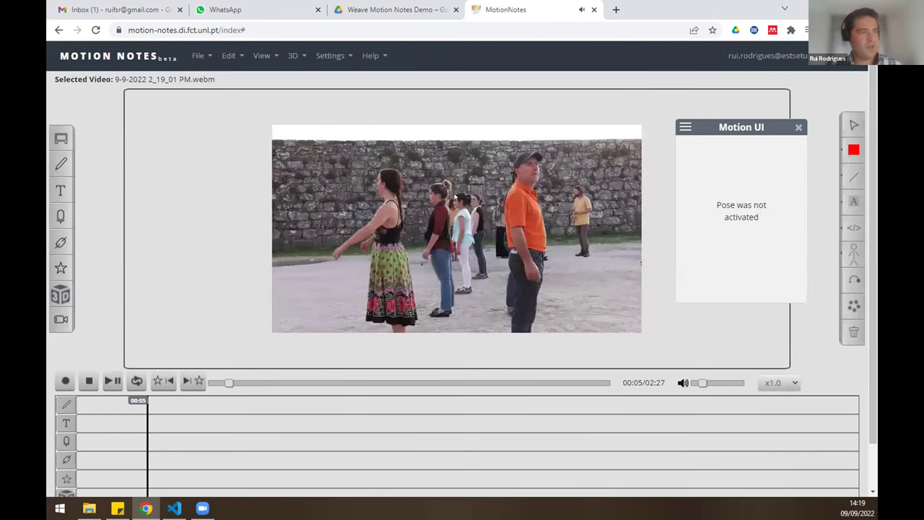
{"action": "left_click", "coordinate": [107, 383]}
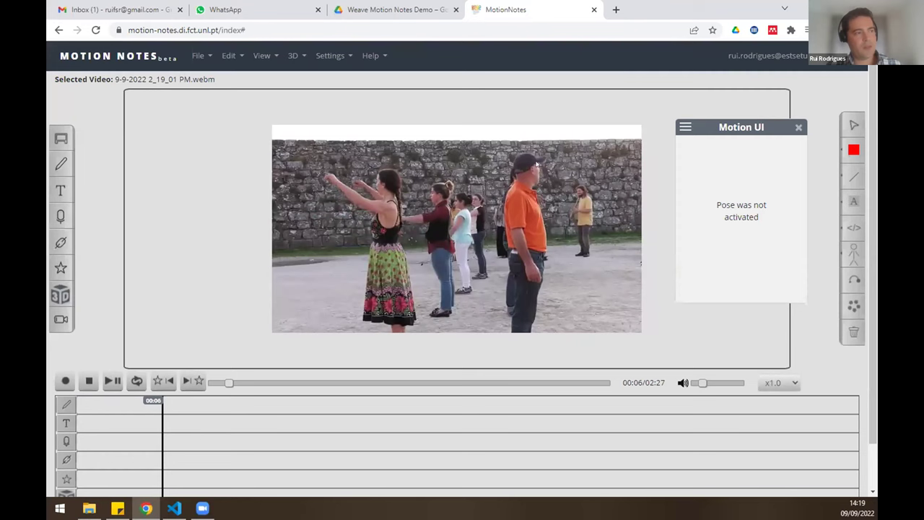
{"action": "left_click", "coordinate": [109, 381]}
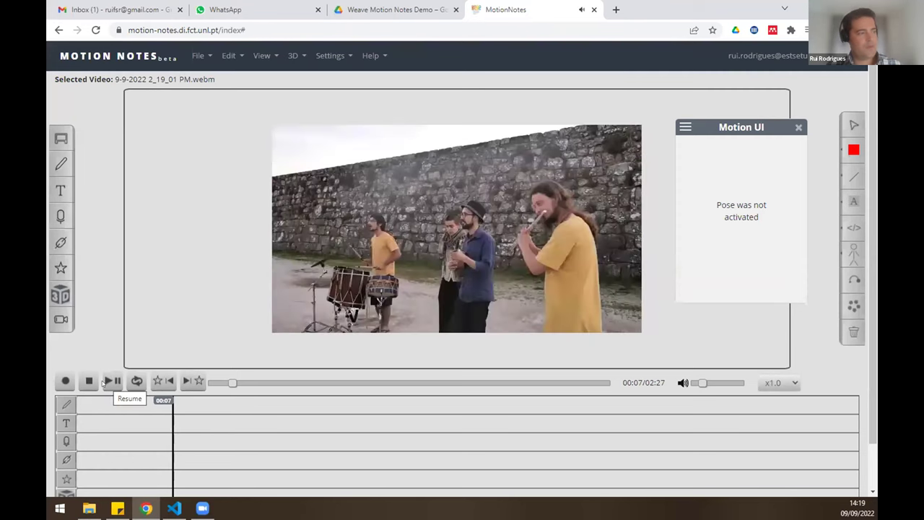
Pause the video at 00:05 and draw a red freehand arrow pointing up beside the man in the orange shirt.
{"action": "left_click", "coordinate": [141, 416]}
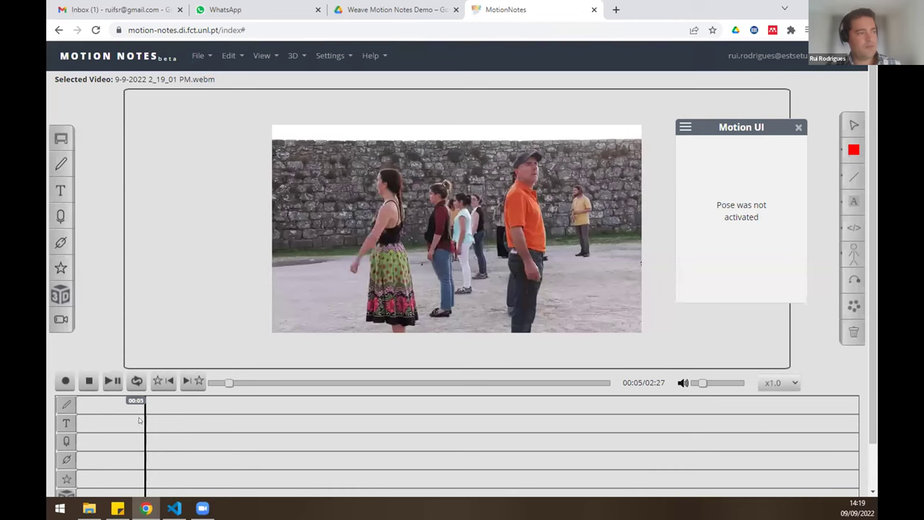
{"action": "left_click", "coordinate": [140, 419]}
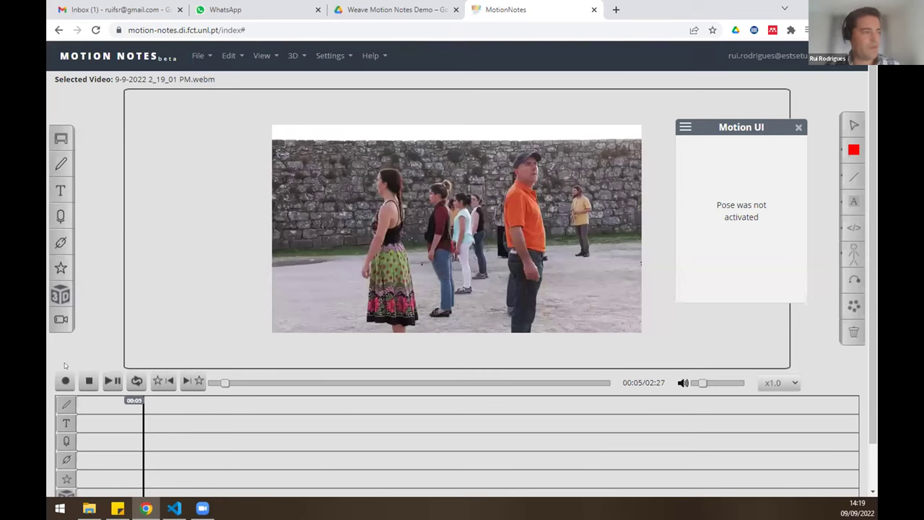
{"action": "left_click", "coordinate": [112, 383]}
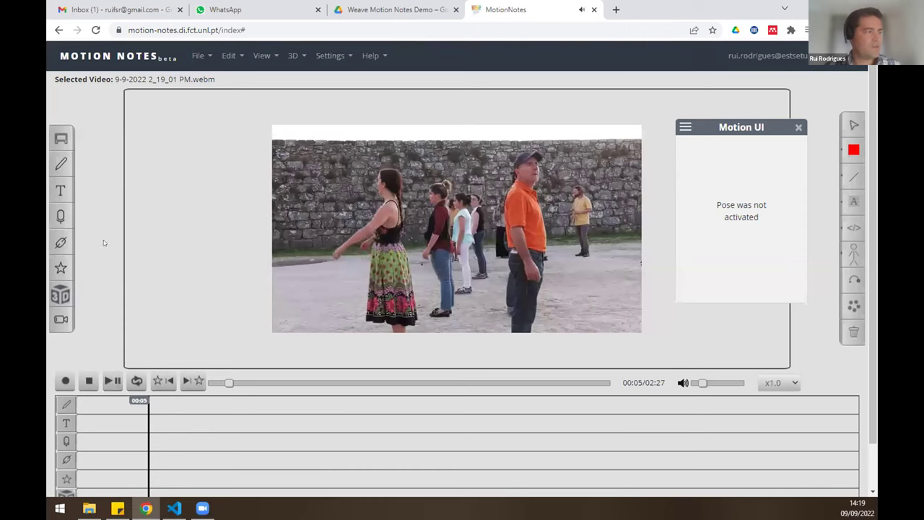
{"action": "left_click", "coordinate": [60, 164]}
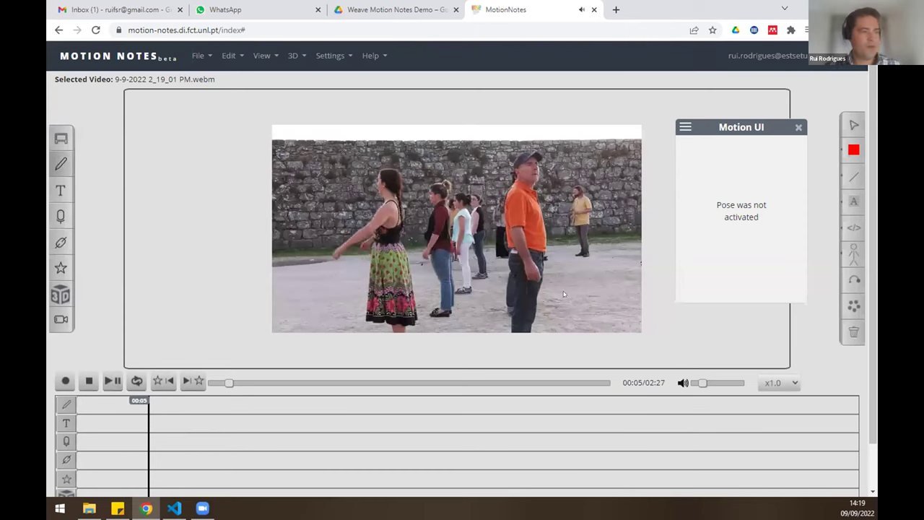
{"action": "mouse_move", "coordinate": [565, 303]}
{"action": "left_mouse_down"}
{"action": "mouse_move", "coordinate": [574, 220]}
{"action": "mouse_move", "coordinate": [566, 196]}
{"action": "mouse_move", "coordinate": [579, 191]}
{"action": "mouse_move", "coordinate": [593, 209]}
{"action": "left_mouse_up"}
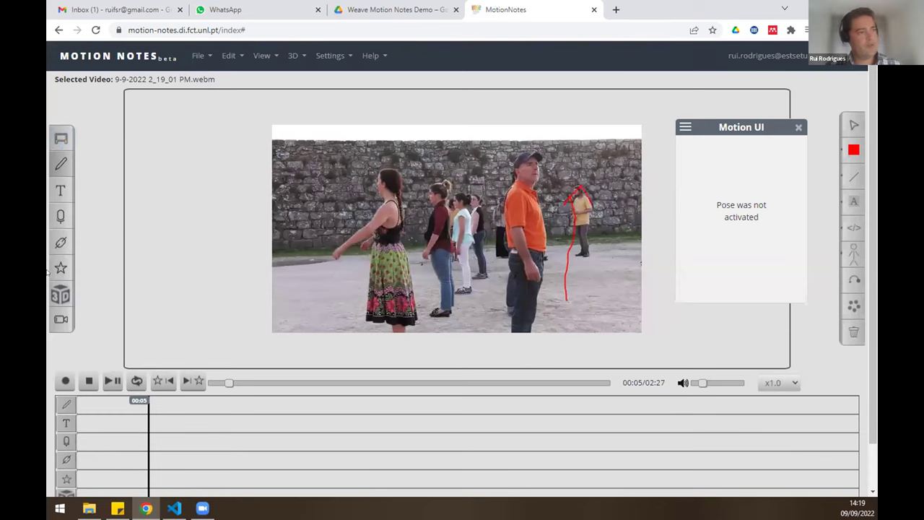
Add the text annotation "hands up faster." on the wall above the drawn arrow.
{"action": "left_click", "coordinate": [61, 190]}
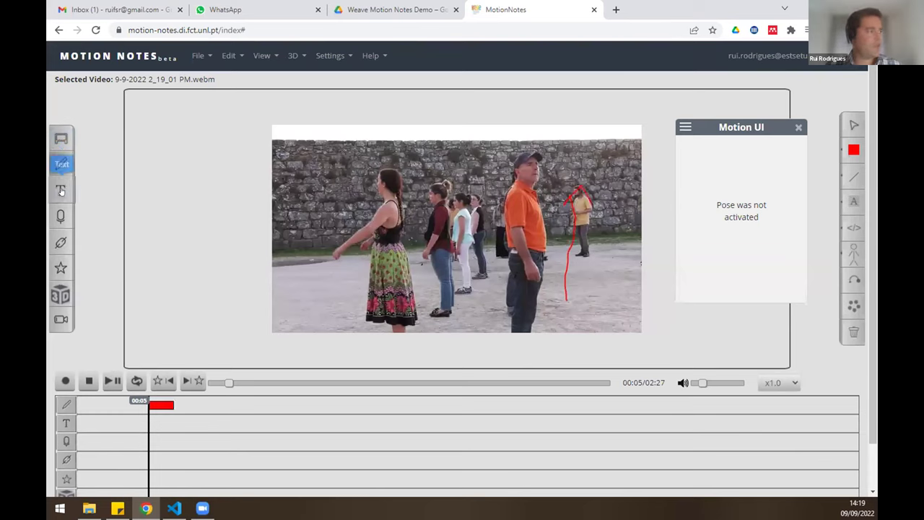
{"action": "left_click", "coordinate": [549, 143]}
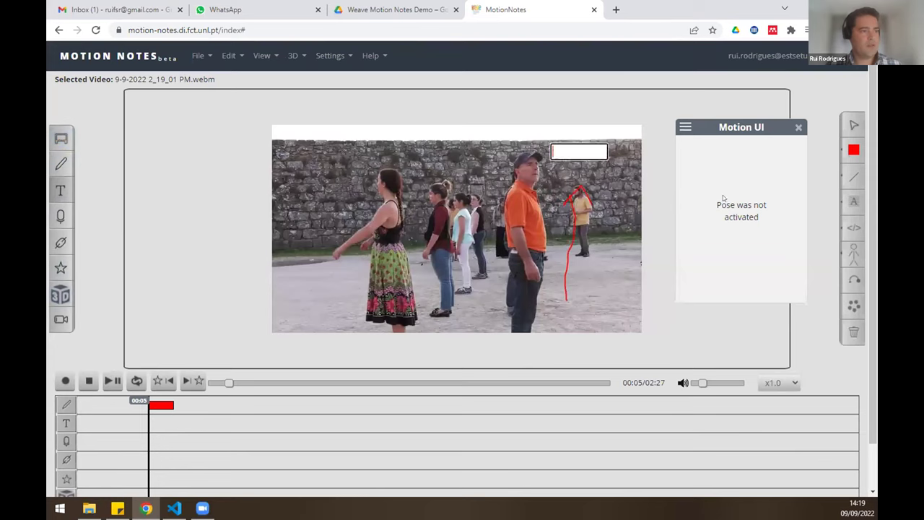
{"action": "type", "text": "hands"}
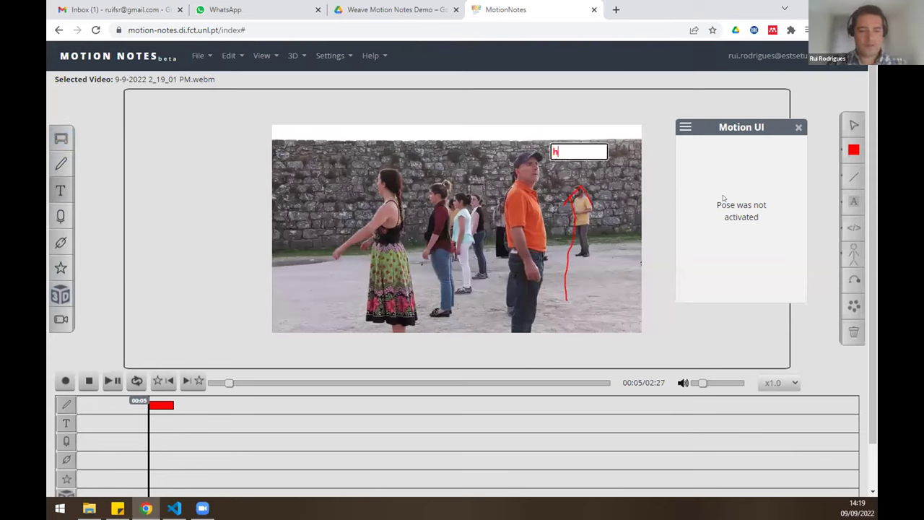
{"action": "type", "text": " up faster."}
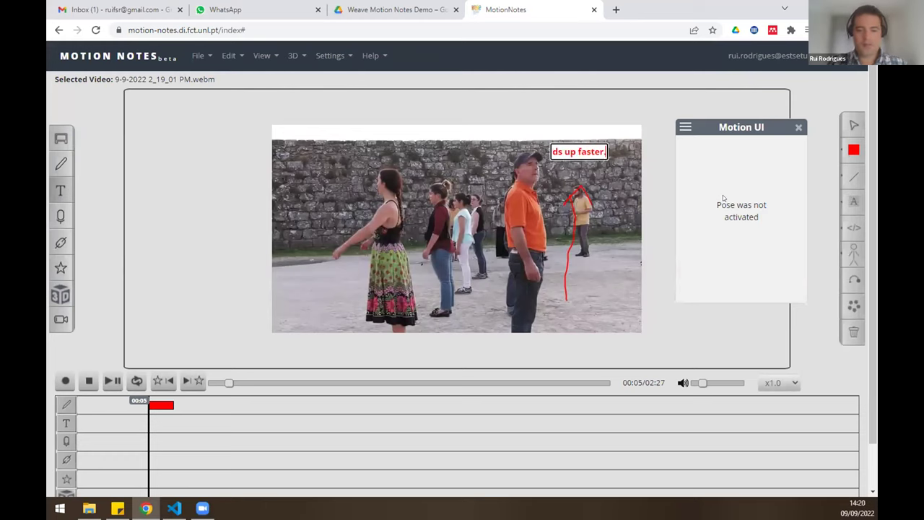
{"action": "key", "text": "Return"}
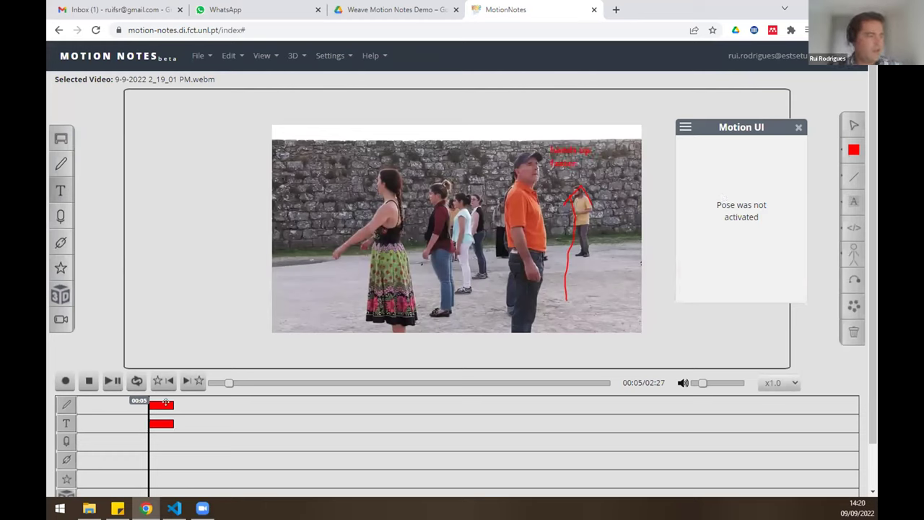
Change the text annotation's color to bright green.
{"action": "left_click", "coordinate": [153, 421]}
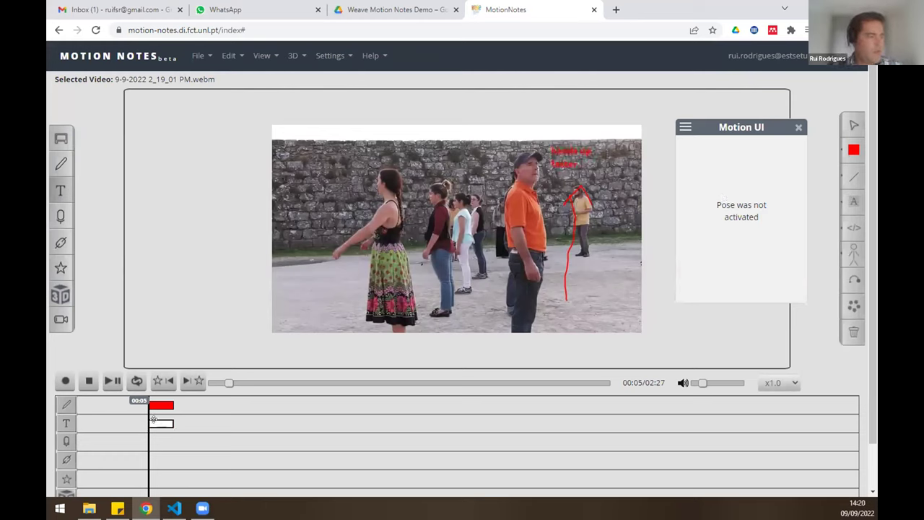
{"action": "left_click", "coordinate": [854, 152]}
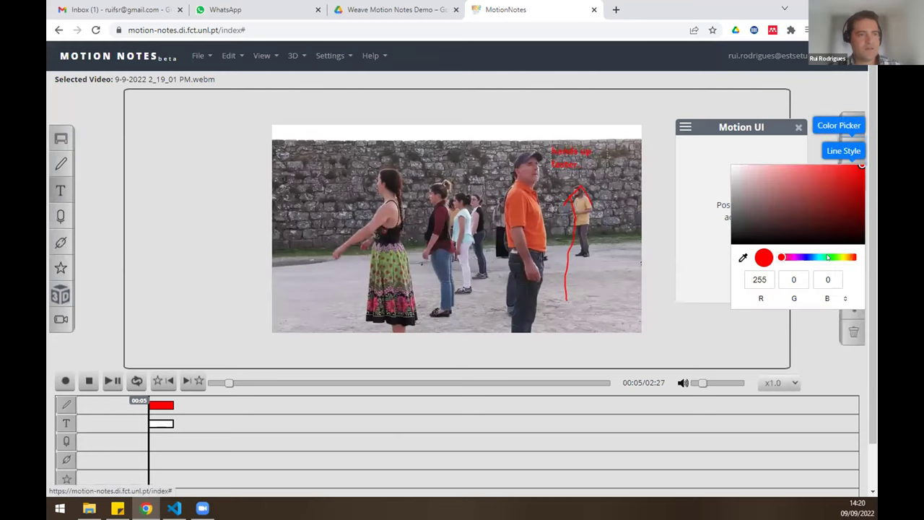
{"action": "left_click", "coordinate": [830, 256]}
{"action": "left_click", "coordinate": [798, 346]}
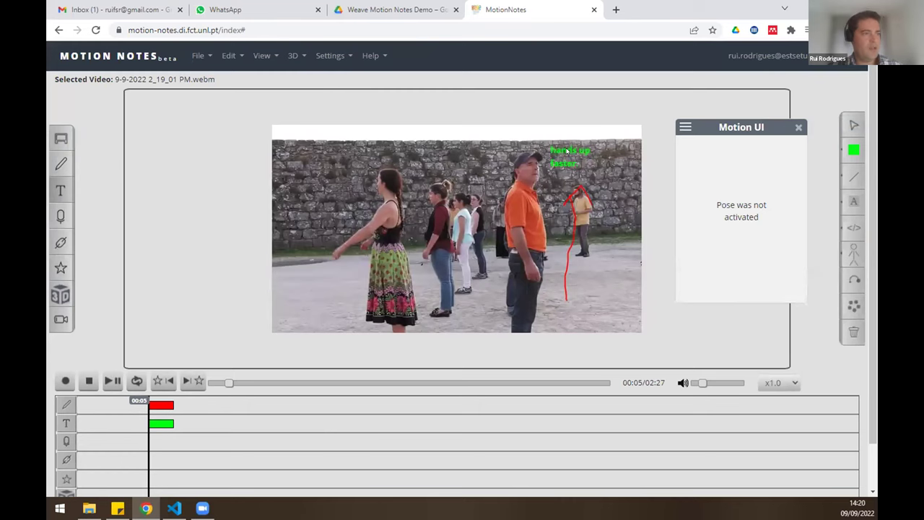
Replay the video from the start through both annotations and pause at 00:08.
{"action": "left_click", "coordinate": [89, 381]}
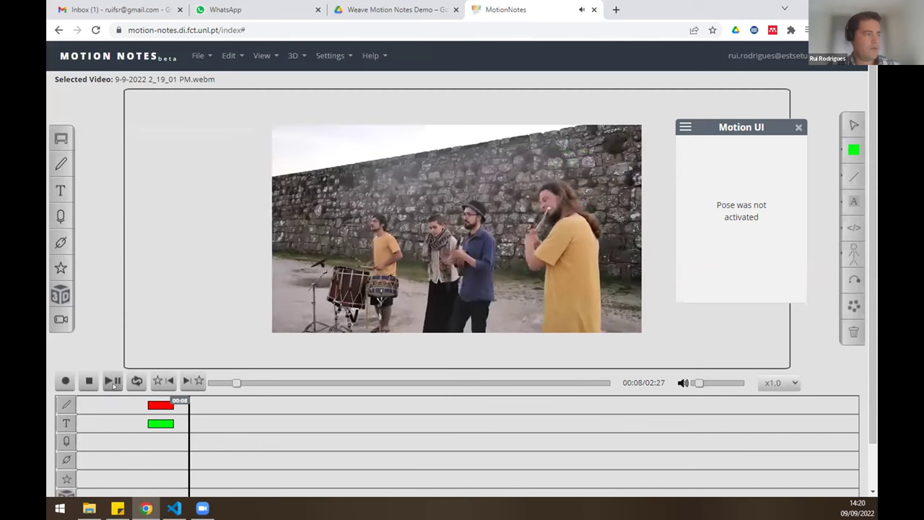
{"action": "left_click", "coordinate": [112, 381]}
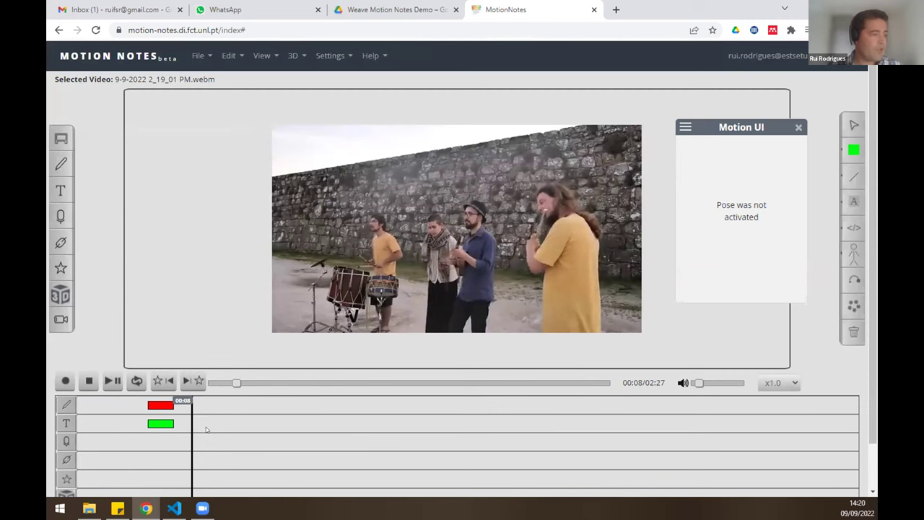
Extend the green text annotation's duration on the timeline to about 4.5 seconds and slightly adjust the start positions of both annotations.
{"action": "left_click", "coordinate": [153, 427]}
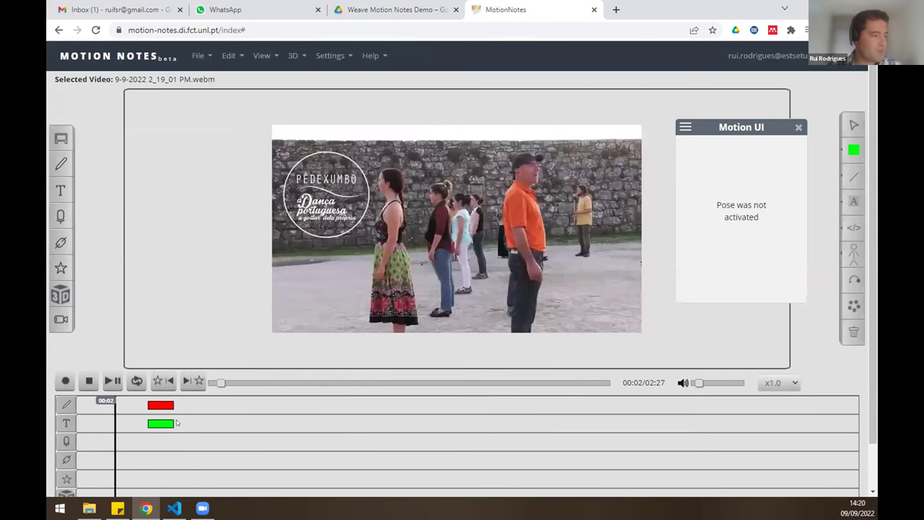
{"action": "left_click_drag", "start_coordinate": [170, 420], "coordinate": [206, 423]}
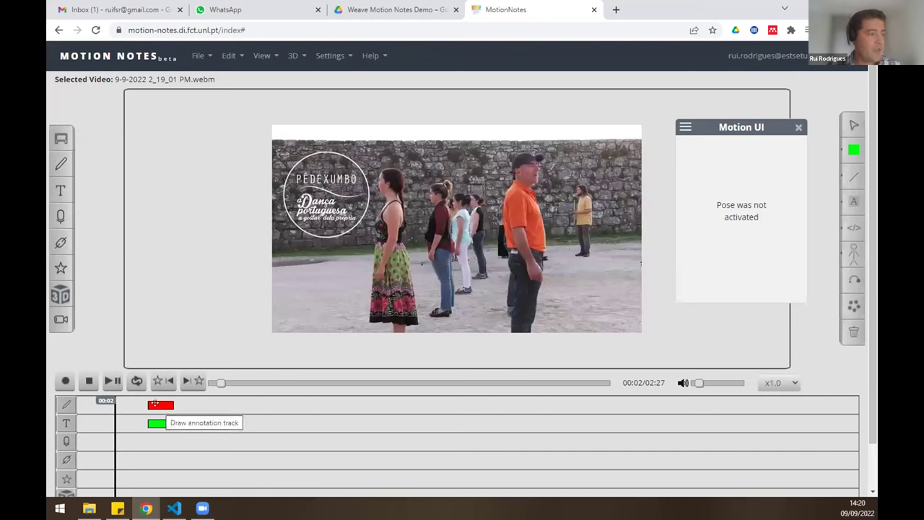
{"action": "mouse_move", "coordinate": [154, 404]}
{"action": "left_mouse_down"}
{"action": "mouse_move", "coordinate": [176, 402]}
{"action": "mouse_move", "coordinate": [159, 405]}
{"action": "left_mouse_up"}
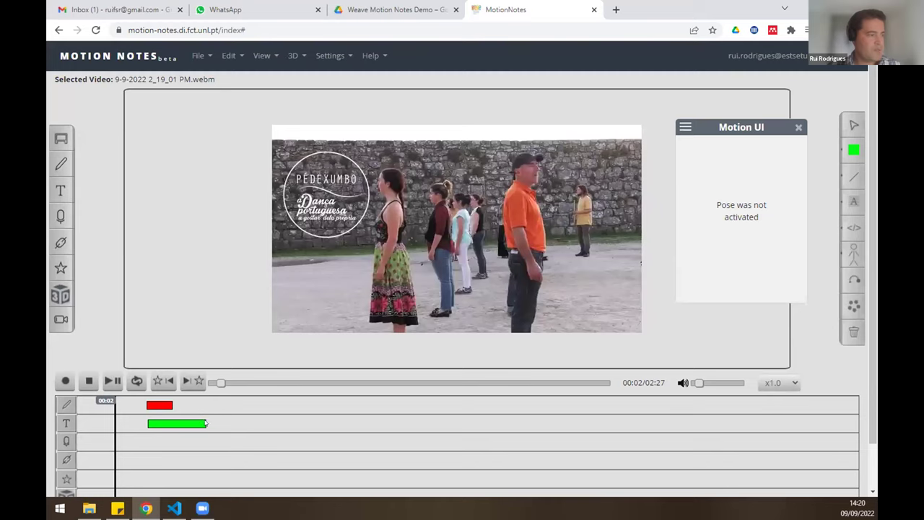
{"action": "left_click_drag", "start_coordinate": [154, 423], "coordinate": [156, 424]}
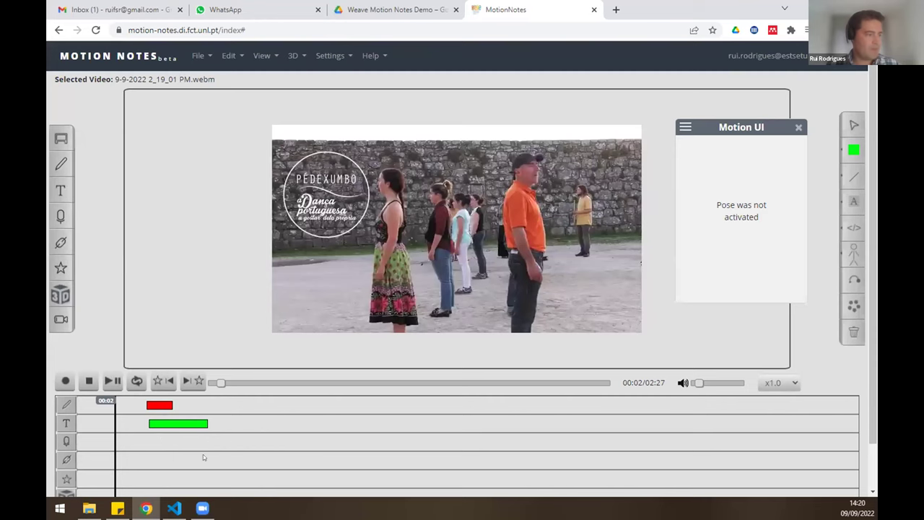
Review the text annotation's start time, duration and text in its edit dialog, and close it without saving.
{"action": "right_click", "coordinate": [176, 421]}
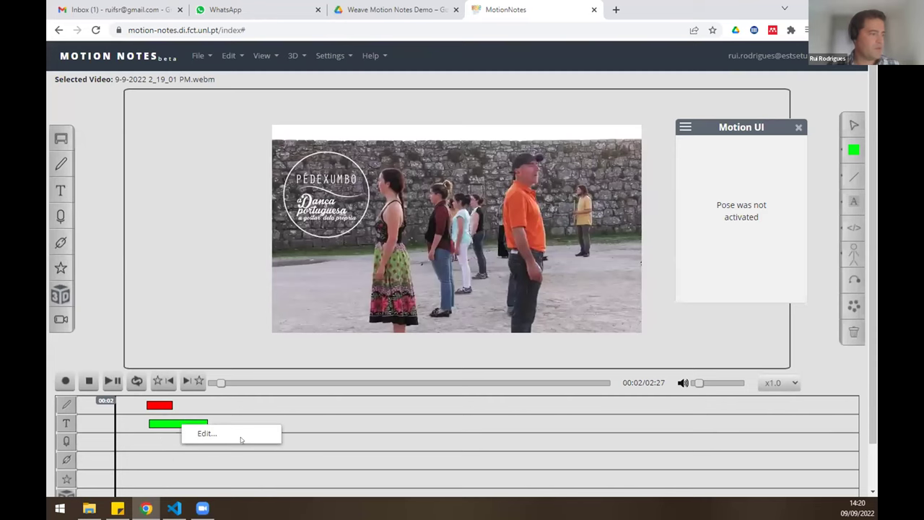
{"action": "left_click", "coordinate": [252, 439]}
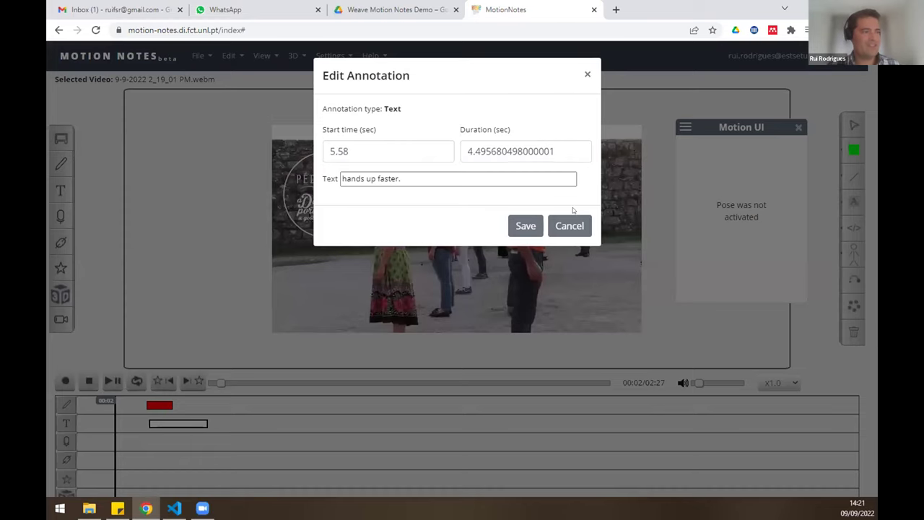
{"action": "left_click", "coordinate": [569, 226]}
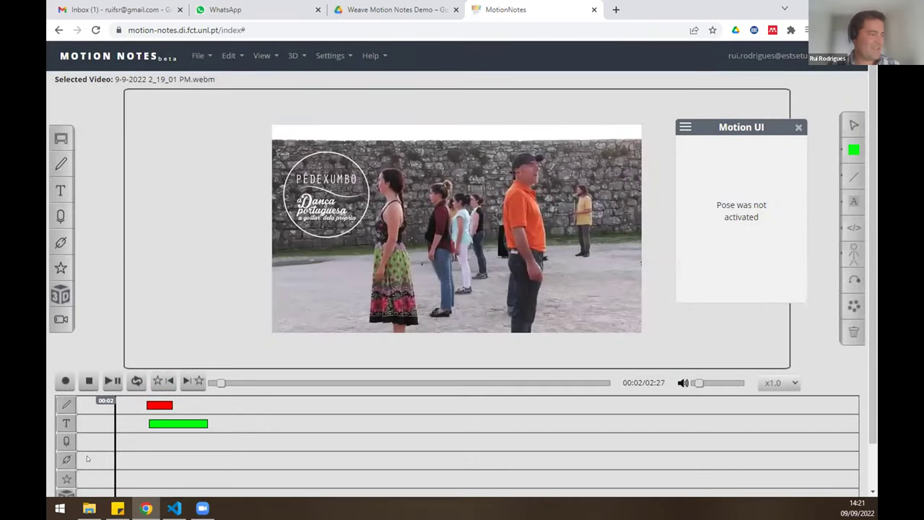
{"action": "left_click", "coordinate": [111, 381]}
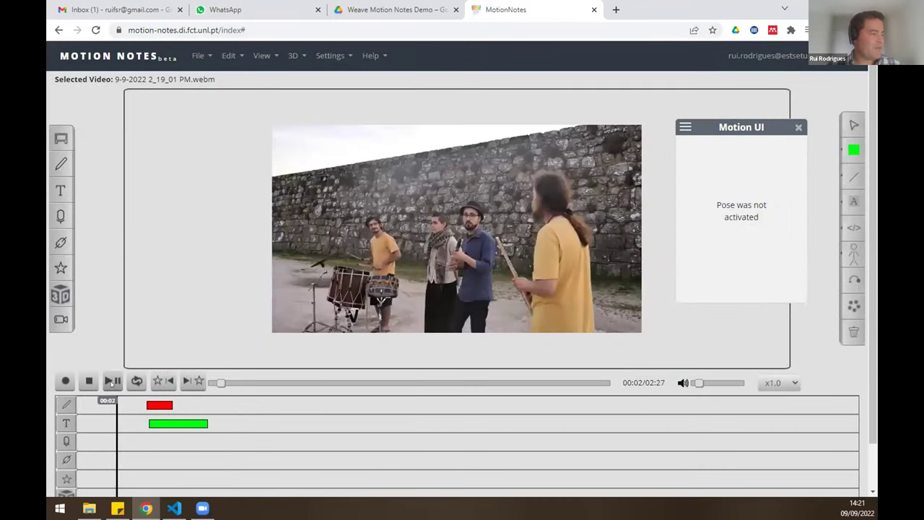
{"action": "left_click", "coordinate": [60, 245]}
{"action": "left_click", "coordinate": [317, 280]}
{"action": "type", "text": "www.e"}
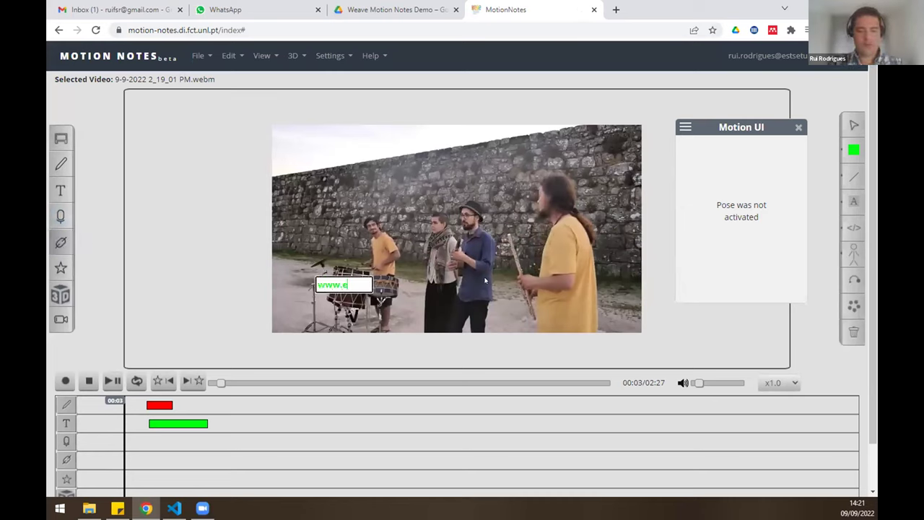
{"action": "type", "text": "uropeana.eu"}
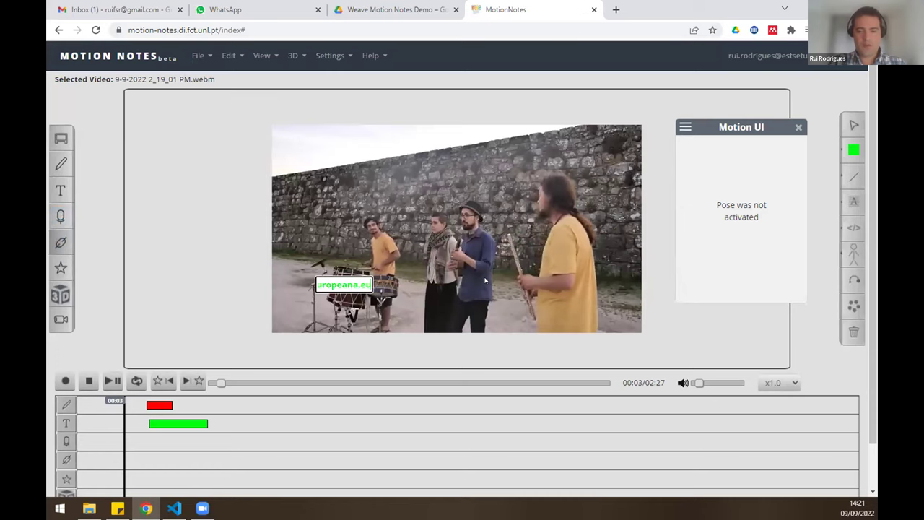
{"action": "key", "text": "Return"}
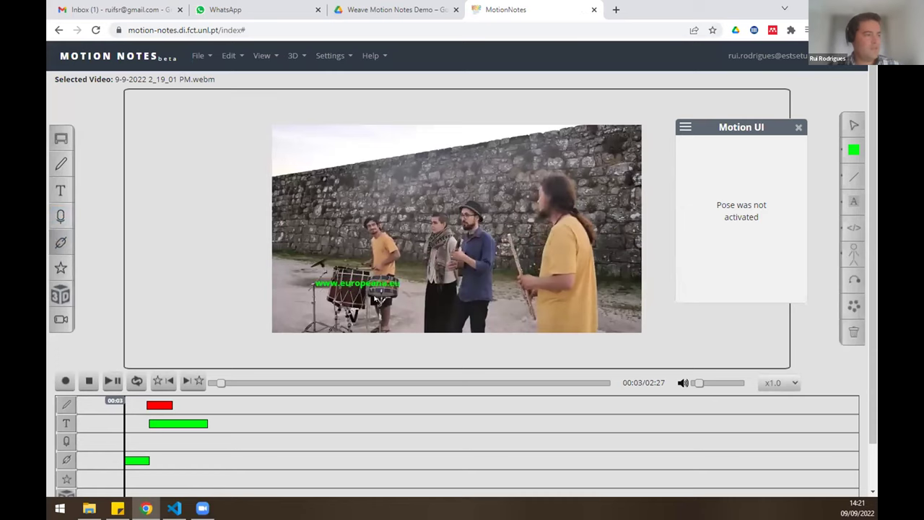
Test the link annotation by opening its website, close that page and check the link's block on the timeline.
{"action": "left_click", "coordinate": [381, 284]}
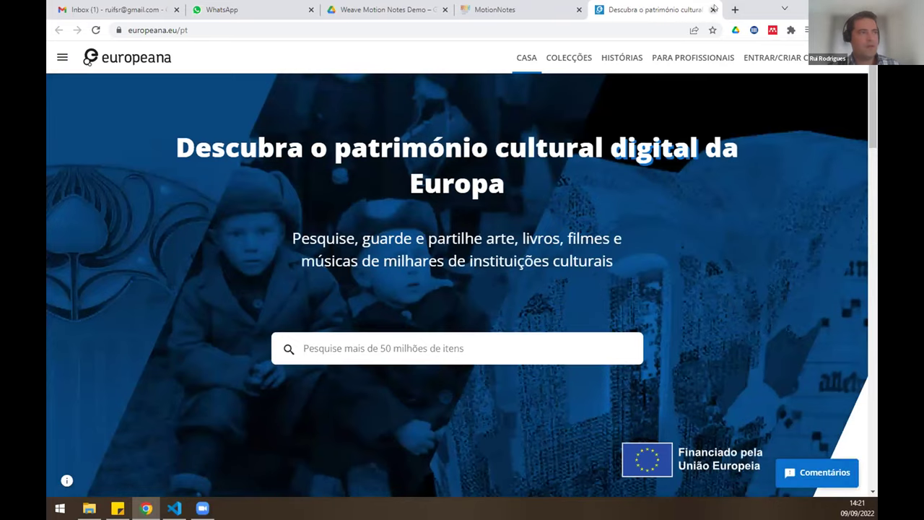
{"action": "left_click", "coordinate": [713, 9]}
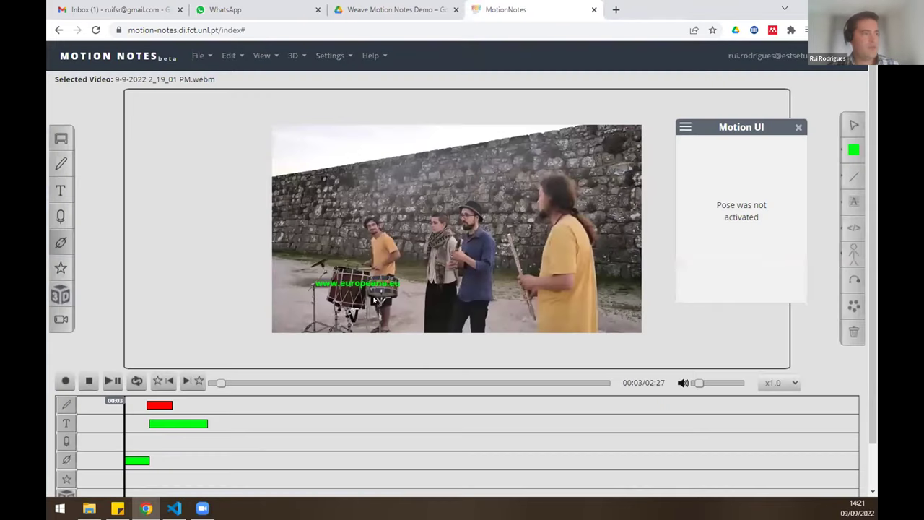
{"action": "scroll", "coordinate": [140, 335], "scroll_direction": "down", "scroll_amount": 1}
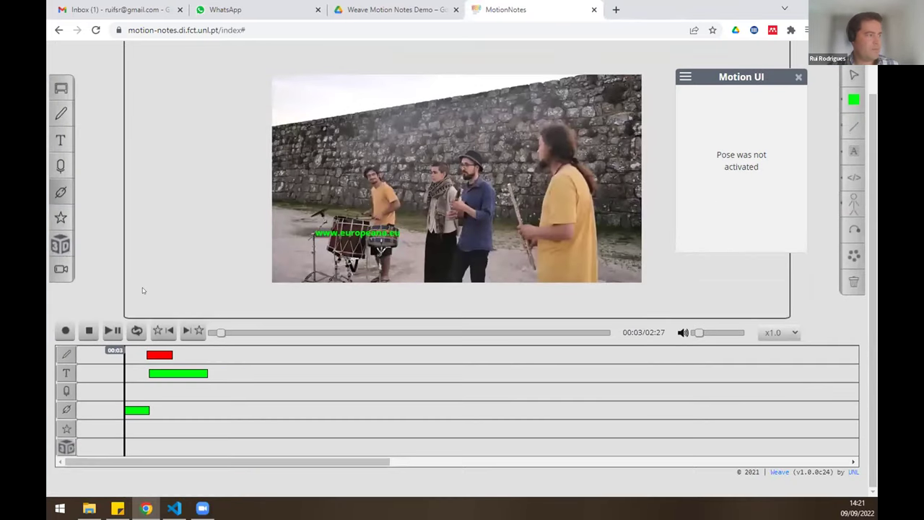
{"action": "scroll", "coordinate": [70, 274], "scroll_direction": "up", "scroll_amount": 1}
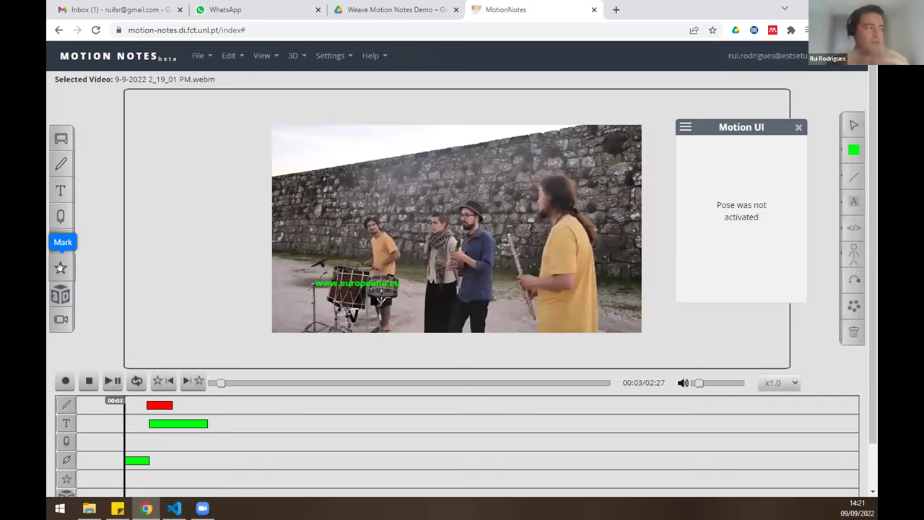
Place a yellow star mark on the stone wall above the musicians at 00:03.
{"action": "left_click", "coordinate": [61, 267]}
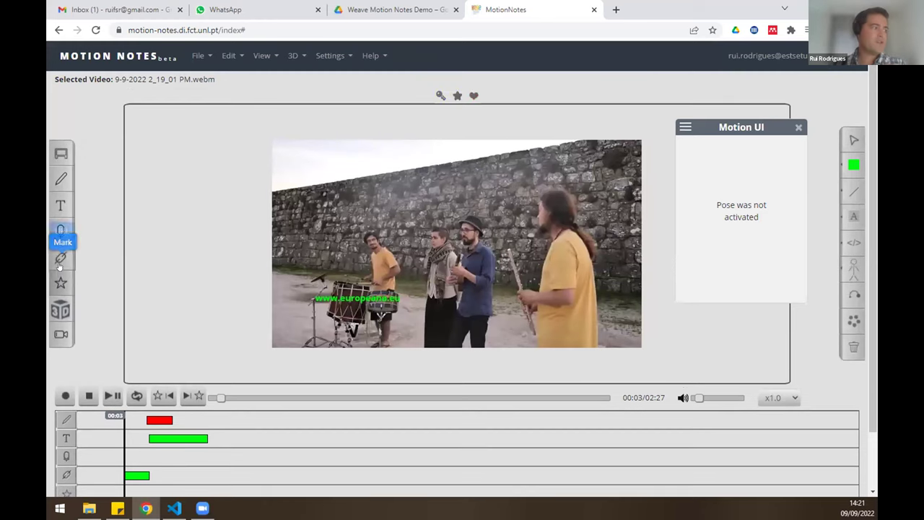
{"action": "left_click", "coordinate": [457, 96]}
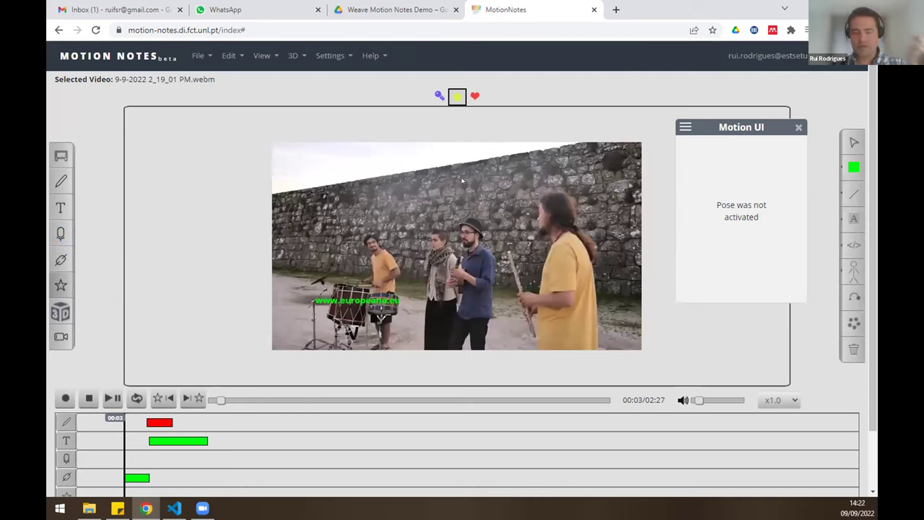
{"action": "left_click", "coordinate": [462, 181]}
{"action": "scroll", "coordinate": [531, 197], "scroll_direction": "down", "scroll_amount": 1}
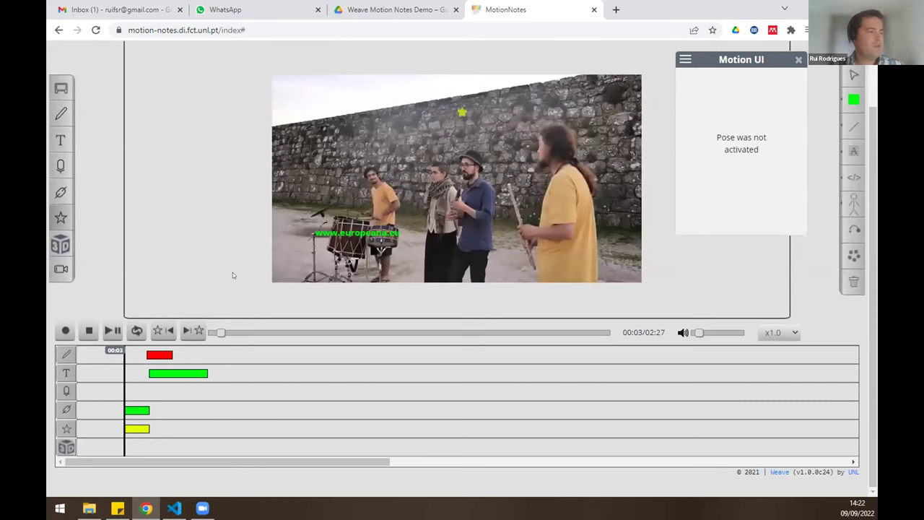
{"action": "scroll", "coordinate": [455, 208], "scroll_direction": "up", "scroll_amount": 1}
{"action": "scroll", "coordinate": [455, 209], "scroll_direction": "down", "scroll_amount": 1}
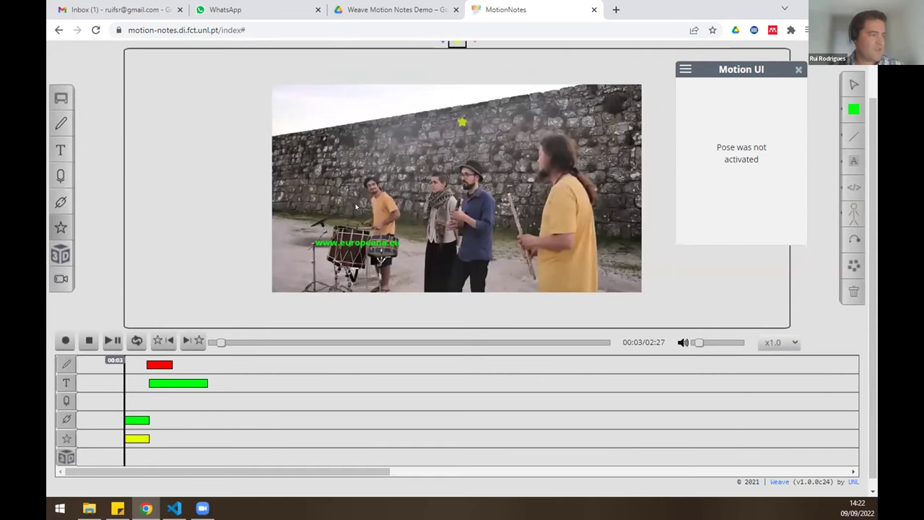
{"action": "scroll", "coordinate": [373, 254], "scroll_direction": "up", "scroll_amount": 1}
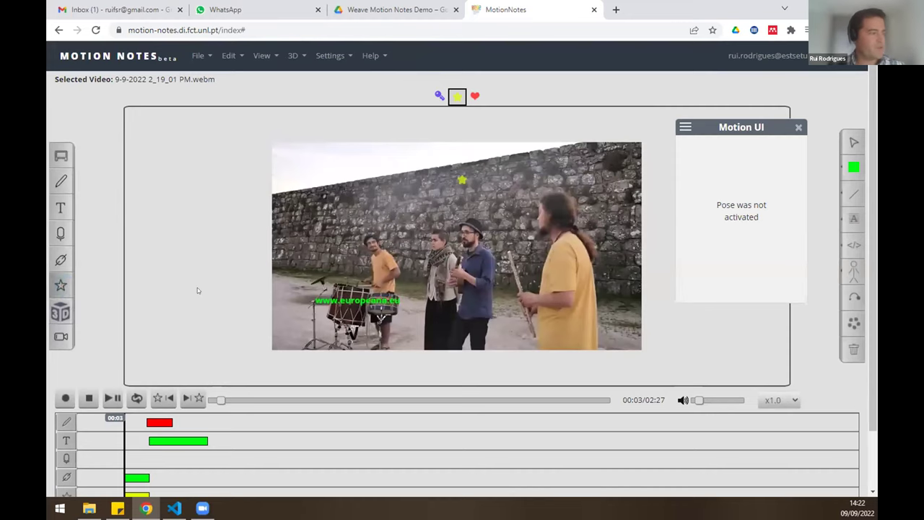
{"action": "scroll", "coordinate": [235, 264], "scroll_direction": "down", "scroll_amount": 2}
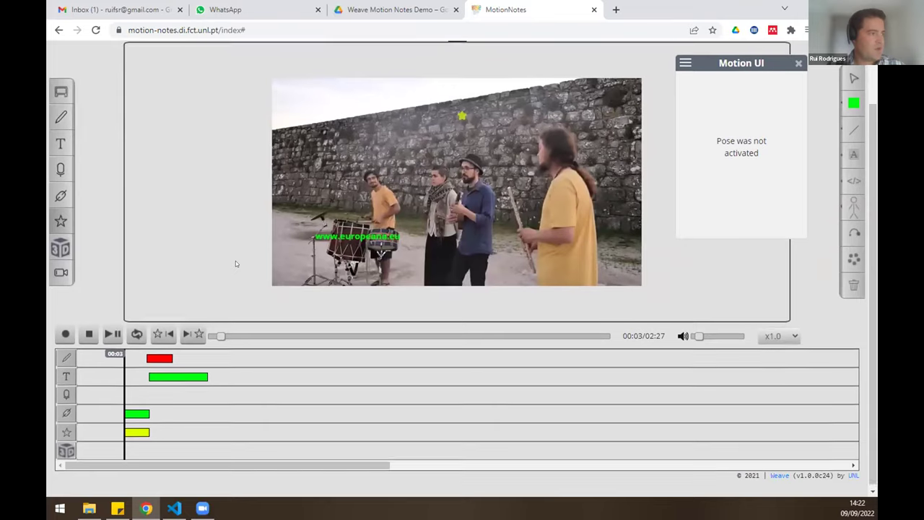
{"action": "scroll", "coordinate": [236, 263], "scroll_direction": "up", "scroll_amount": 2}
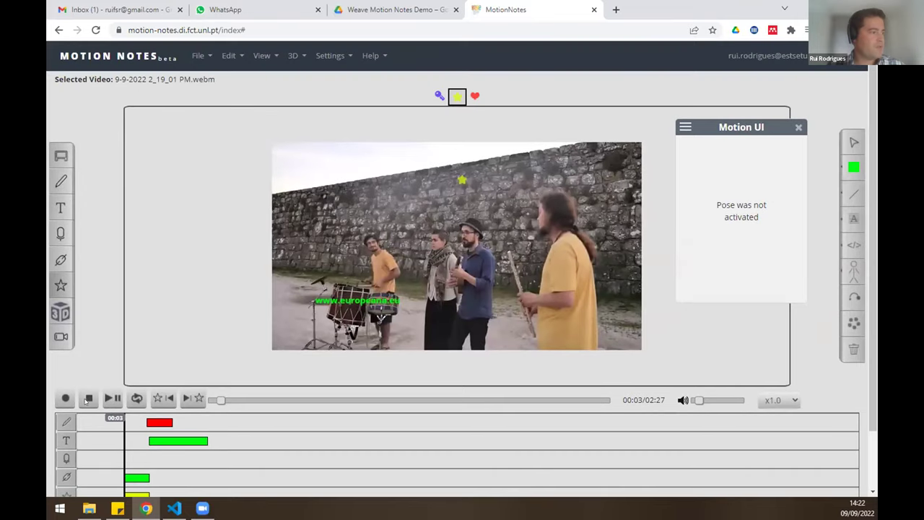
Stop the current video, view the list of recorded or imported videos and close it without opening any.
{"action": "left_click", "coordinate": [88, 399]}
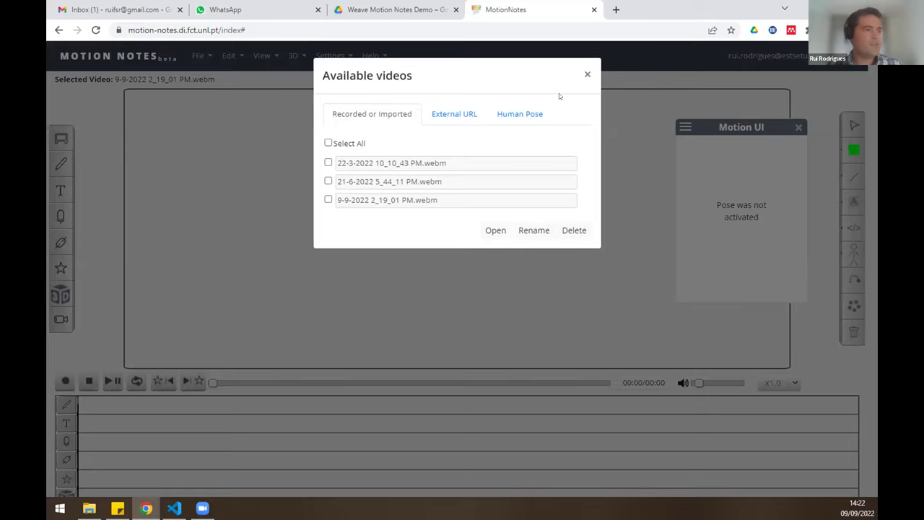
{"action": "left_click", "coordinate": [278, 116]}
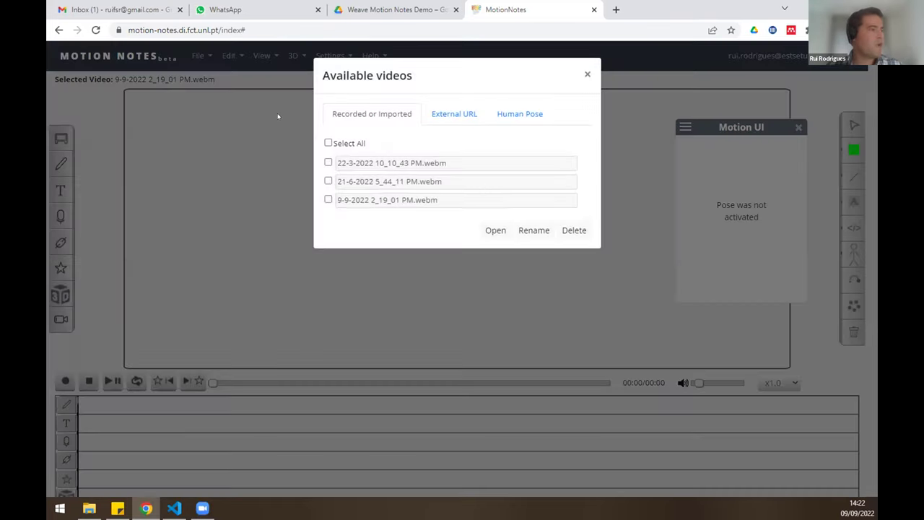
{"action": "left_click", "coordinate": [587, 74]}
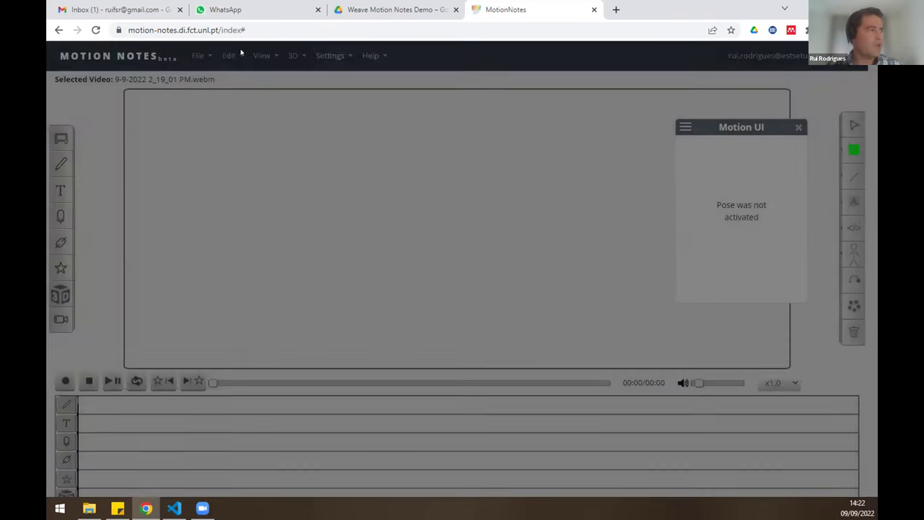
Import the video file weave_demo_video_pe_xumbo2.mp4 and dismiss the import notice.
{"action": "left_click", "coordinate": [206, 55]}
{"action": "left_click", "coordinate": [216, 96]}
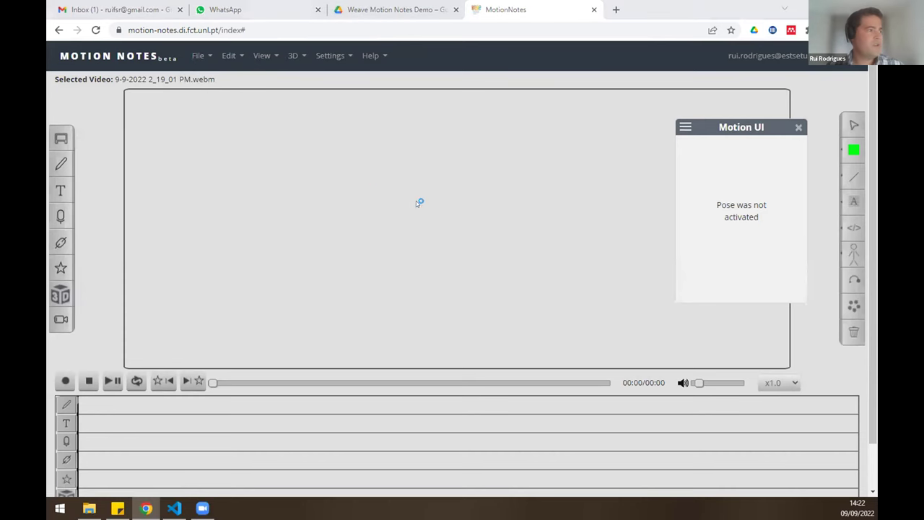
{"action": "left_click", "coordinate": [364, 199]}
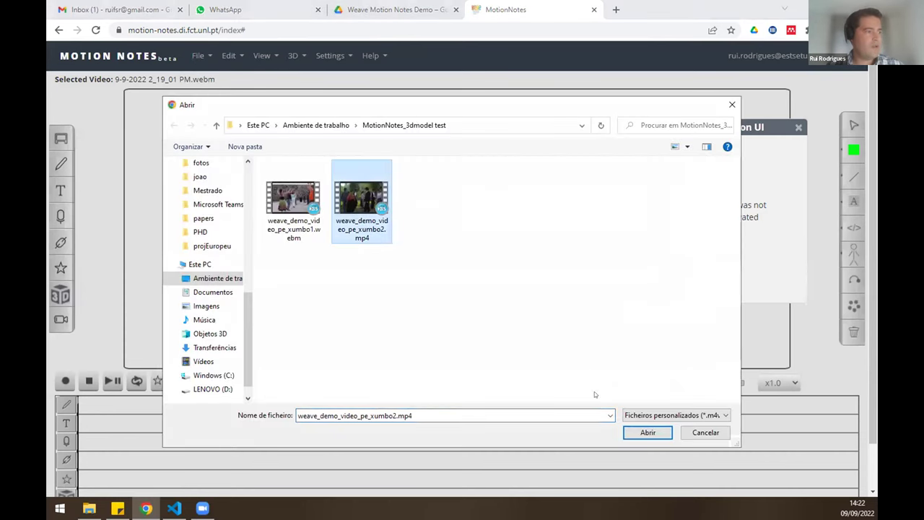
{"action": "left_click", "coordinate": [647, 434]}
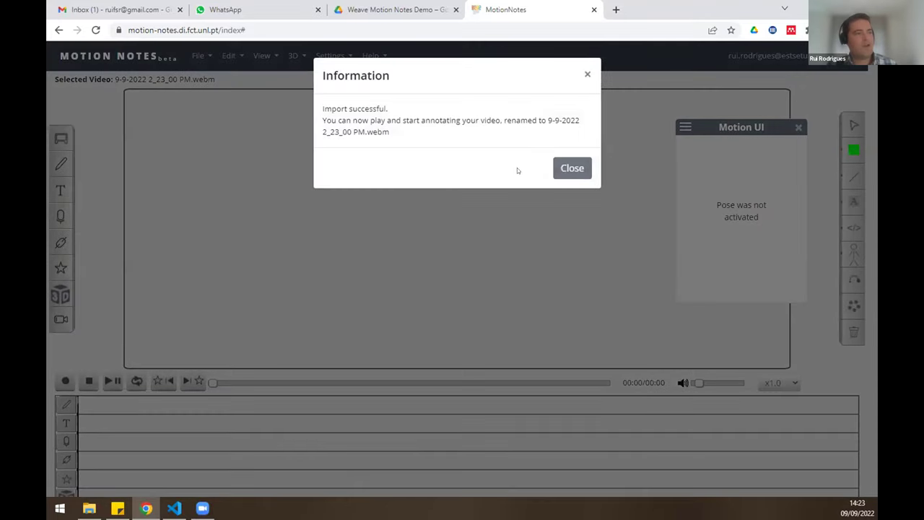
{"action": "left_click", "coordinate": [571, 167]}
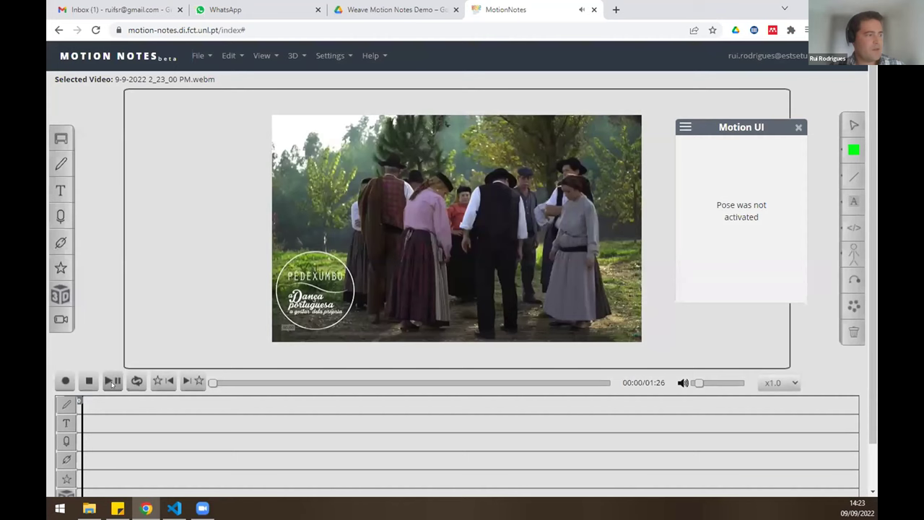
Play the newly imported dance video and pause it at 00:03.
{"action": "left_click", "coordinate": [112, 381]}
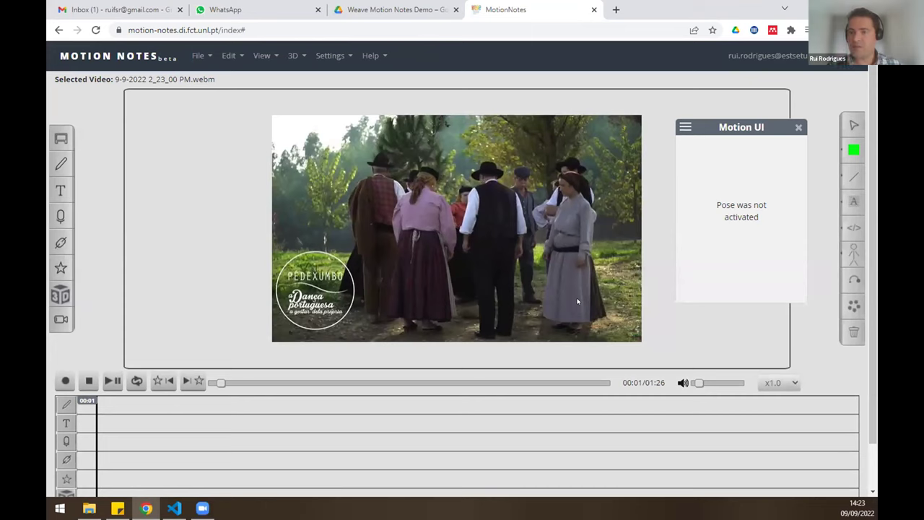
{"action": "left_click", "coordinate": [107, 381]}
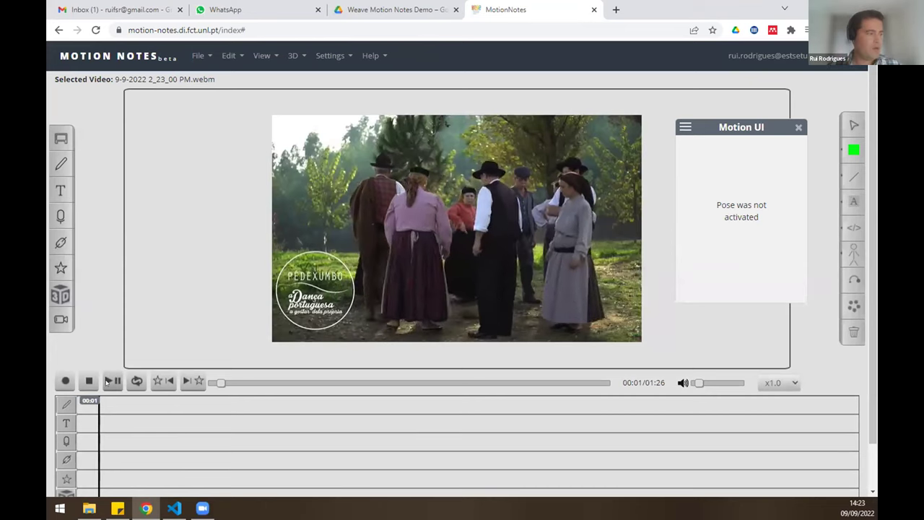
{"action": "left_click", "coordinate": [410, 126]}
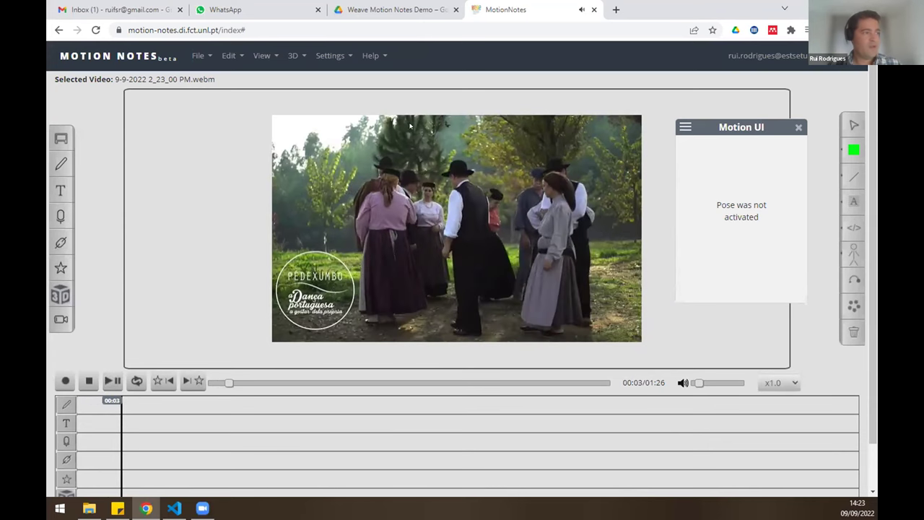
{"action": "left_click", "coordinate": [294, 55]}
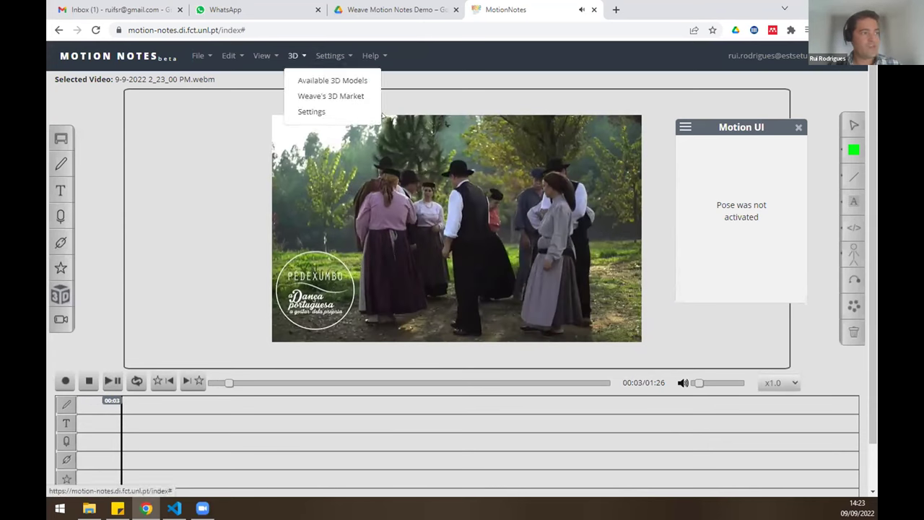
{"action": "right_click", "coordinate": [345, 79]}
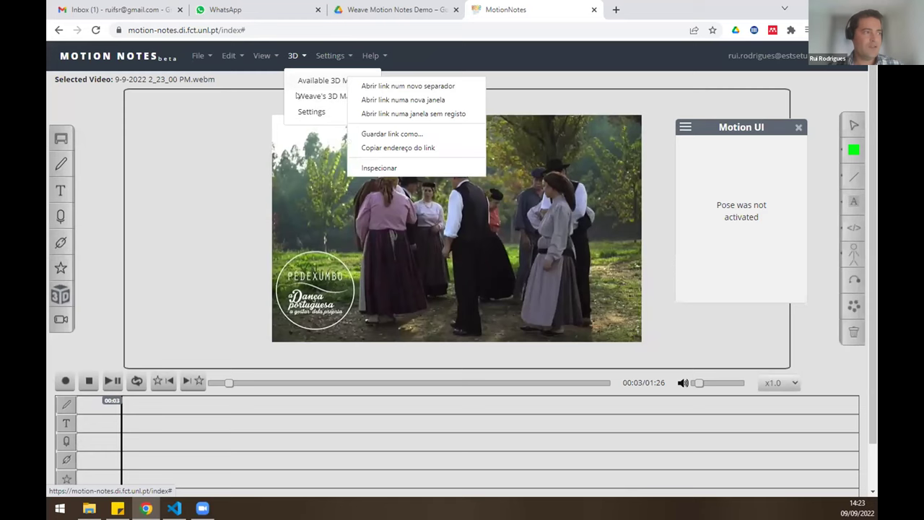
{"action": "left_click", "coordinate": [550, 78]}
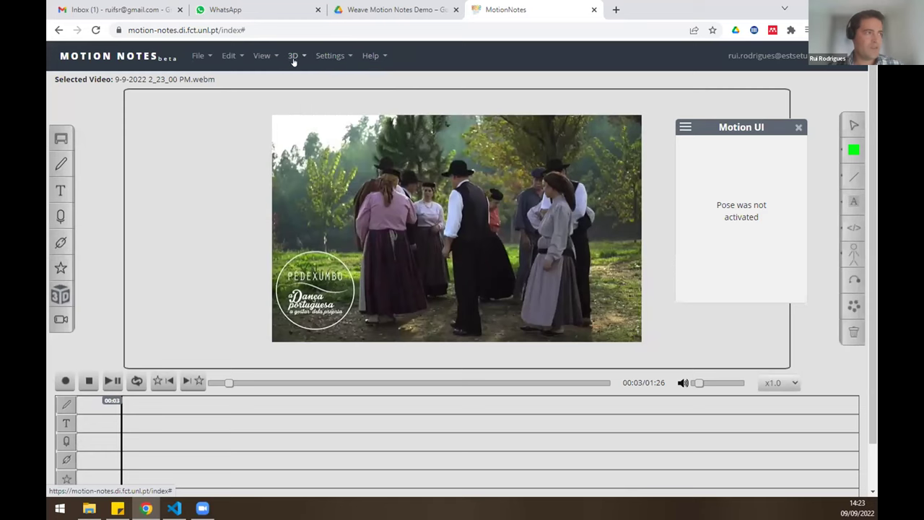
Open Weave's 3D Market and browse through the available 3D models.
{"action": "left_click", "coordinate": [293, 60]}
{"action": "left_click", "coordinate": [308, 96]}
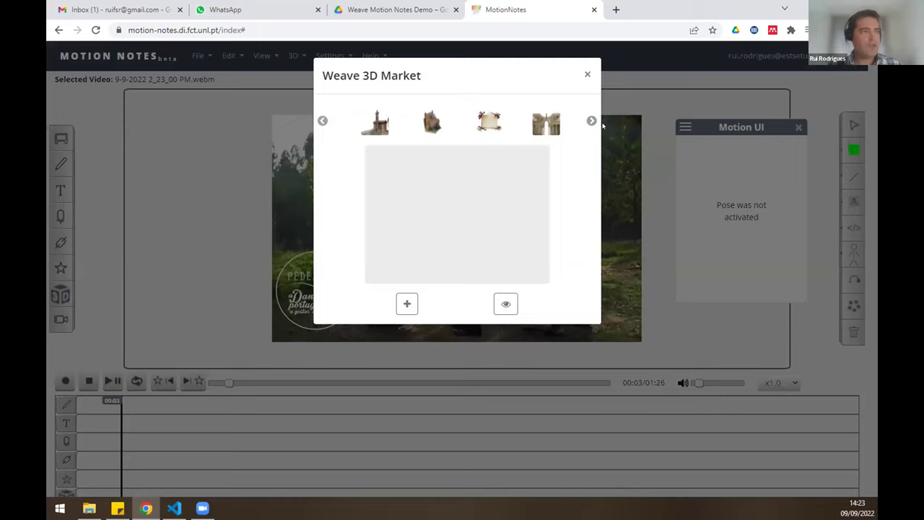
{"action": "left_click", "coordinate": [592, 120]}
{"action": "left_click", "coordinate": [592, 119]}
{"action": "left_click", "coordinate": [592, 120]}
{"action": "left_click", "coordinate": [592, 120]}
{"action": "left_click", "coordinate": [591, 119]}
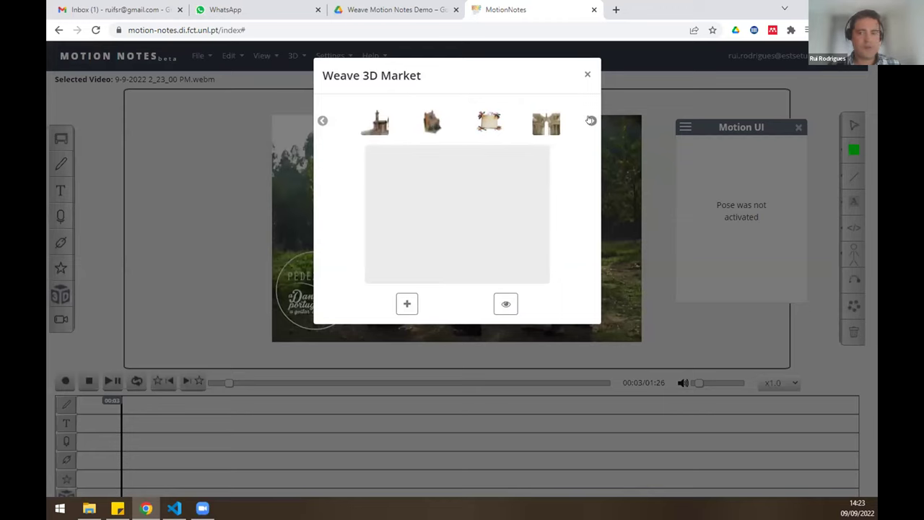
Preview the red-roofed castle model up close from several angles, and close the 3D Market without adding it.
{"action": "left_click", "coordinate": [430, 124]}
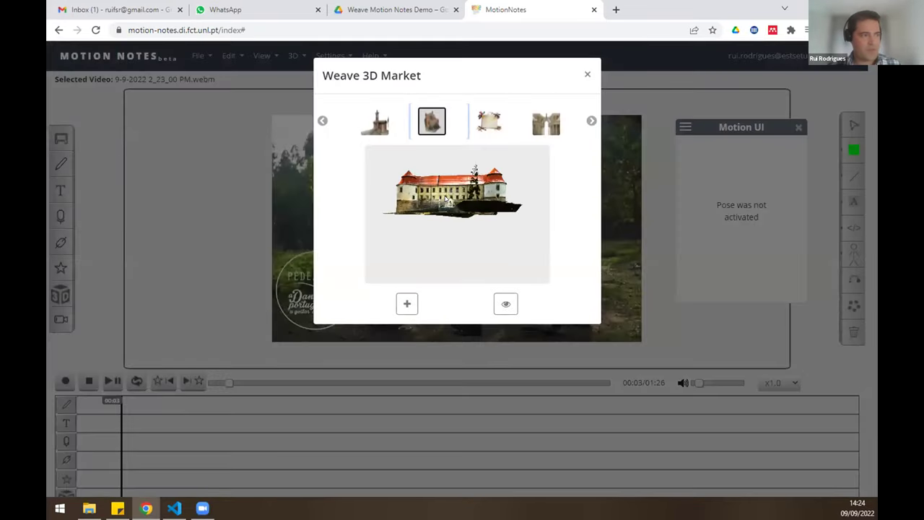
{"action": "left_click_drag", "start_coordinate": [446, 201], "coordinate": [459, 134]}
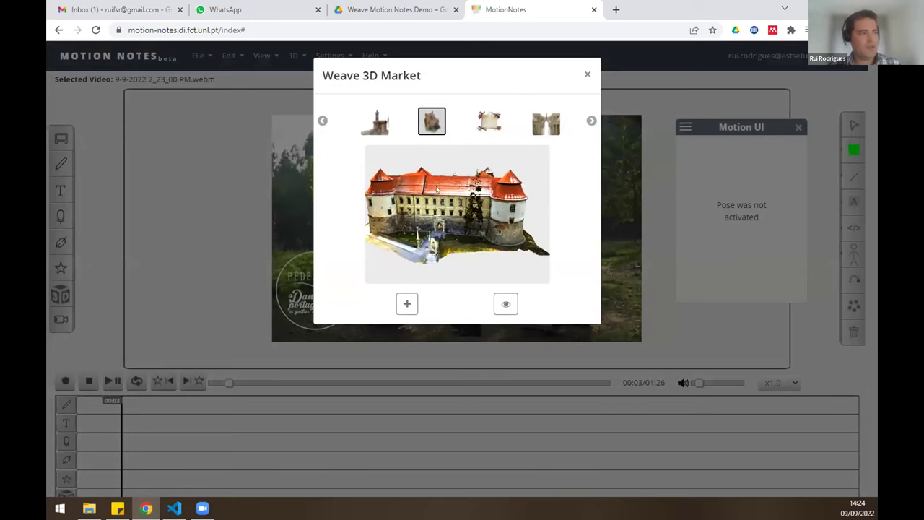
{"action": "scroll", "coordinate": [437, 209], "scroll_direction": "up", "scroll_amount": 5}
{"action": "left_click_drag", "start_coordinate": [437, 229], "coordinate": [495, 188]}
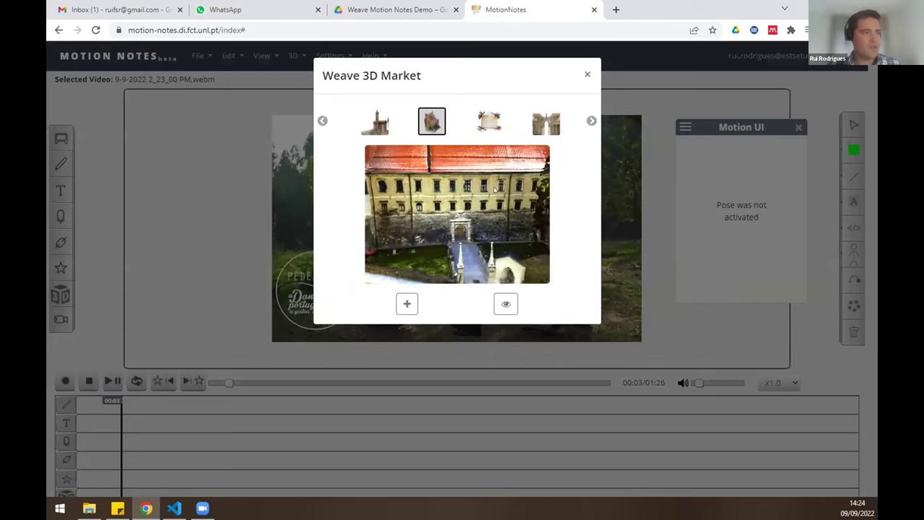
{"action": "left_click", "coordinate": [587, 76]}
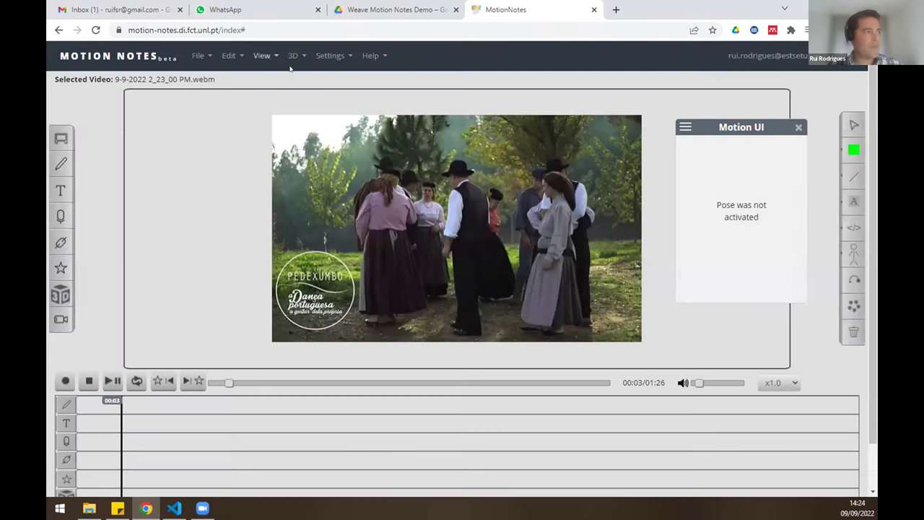
Upload the accordion model acordion.zip to the available 3D models.
{"action": "left_click", "coordinate": [298, 58]}
{"action": "left_click", "coordinate": [329, 80]}
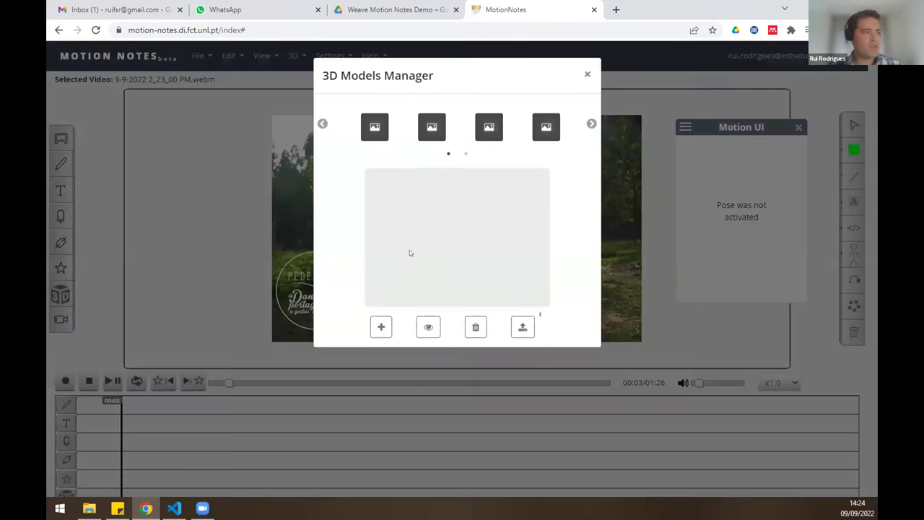
{"action": "left_click", "coordinate": [522, 329]}
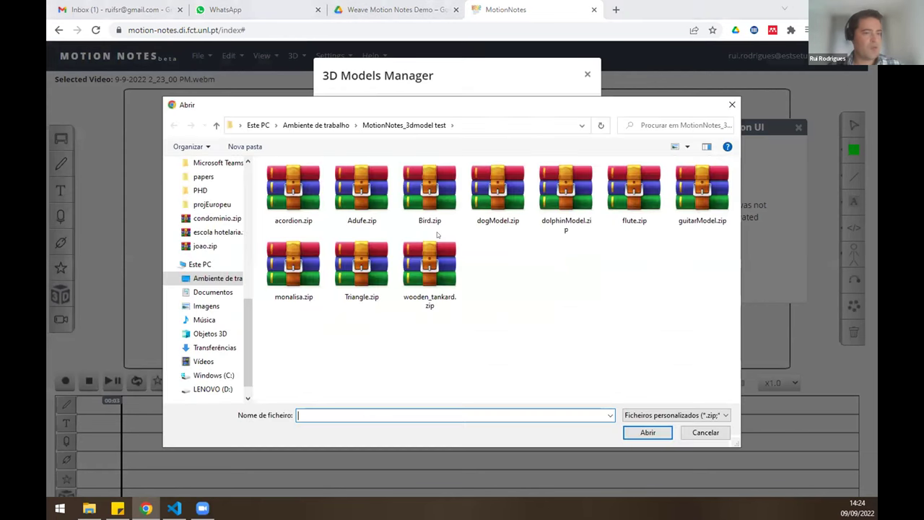
{"action": "left_click", "coordinate": [300, 201]}
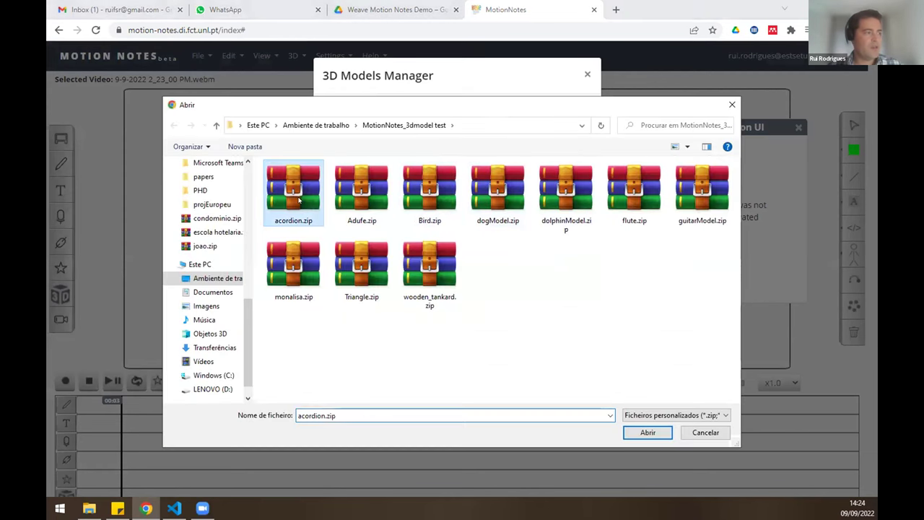
{"action": "left_click", "coordinate": [646, 432]}
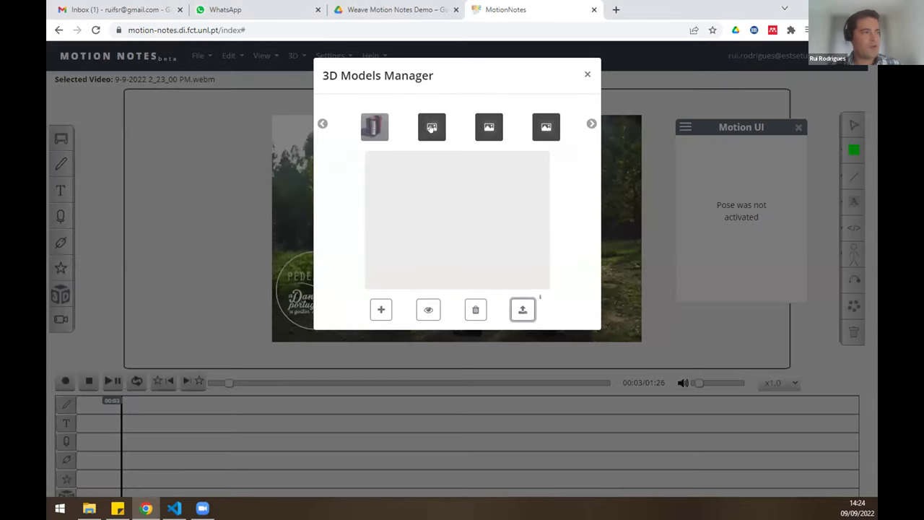
Upload guitarModel.zip and Adufe.zip to the available 3D models.
{"action": "left_click", "coordinate": [519, 311]}
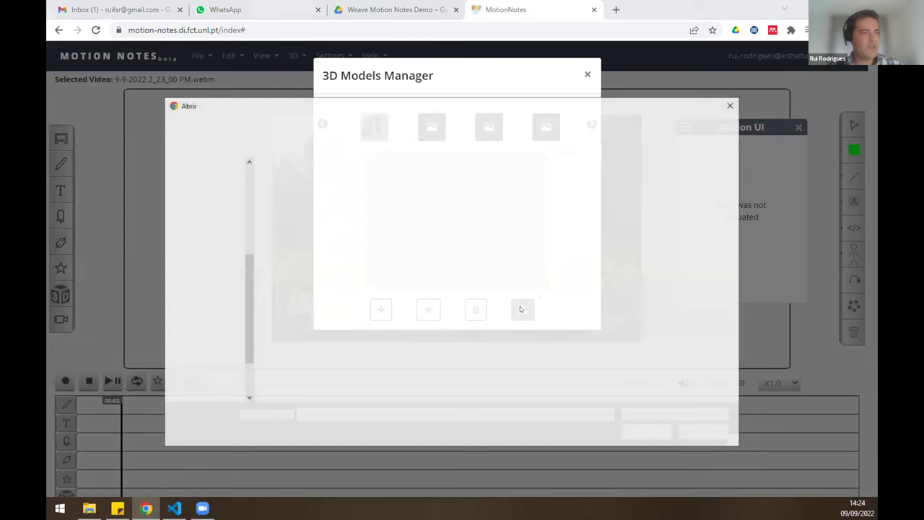
{"action": "left_click", "coordinate": [702, 191]}
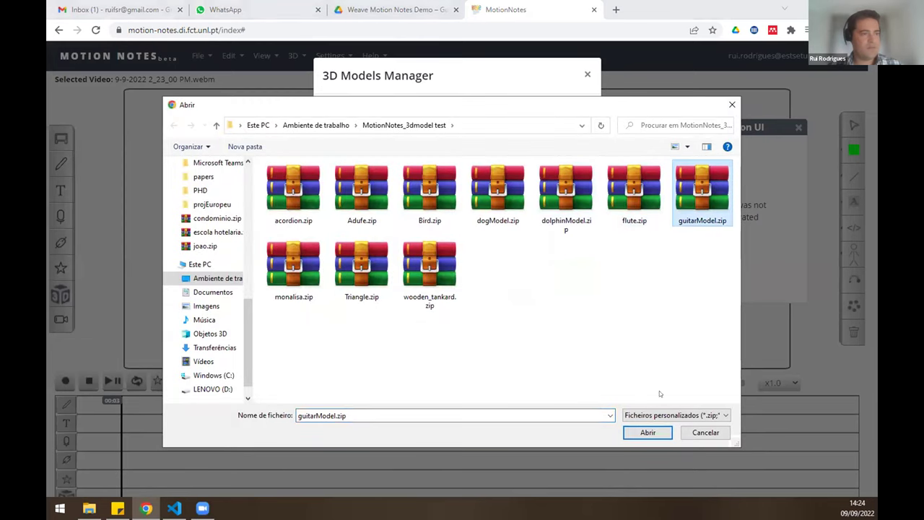
{"action": "left_click", "coordinate": [647, 432]}
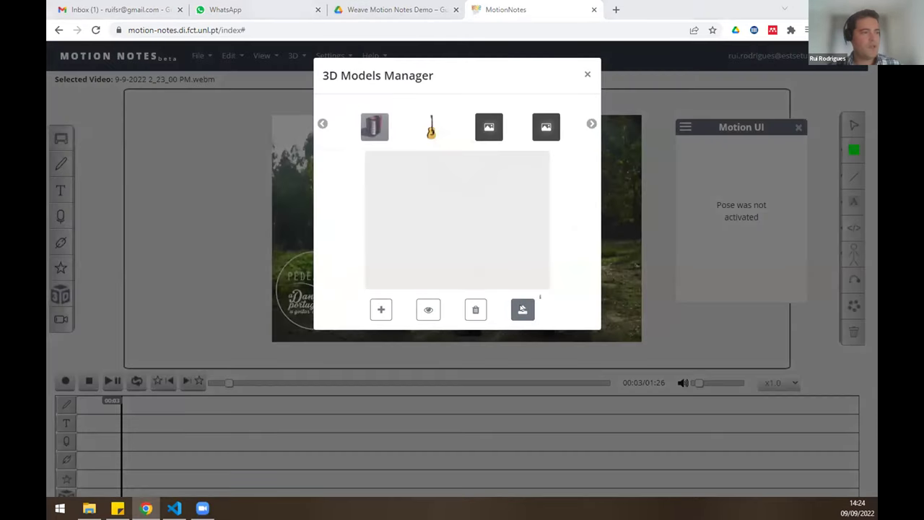
{"action": "left_click", "coordinate": [522, 309]}
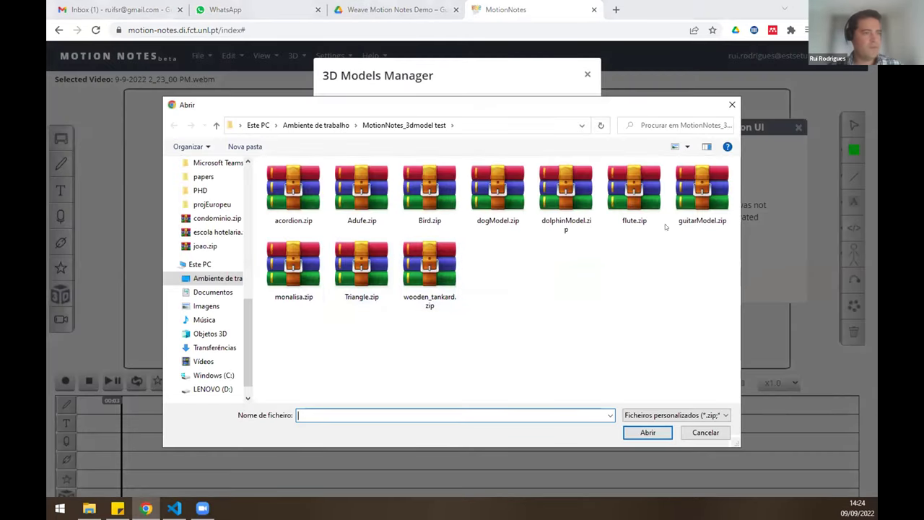
{"action": "left_click", "coordinate": [379, 192]}
{"action": "double_click", "coordinate": [379, 191]}
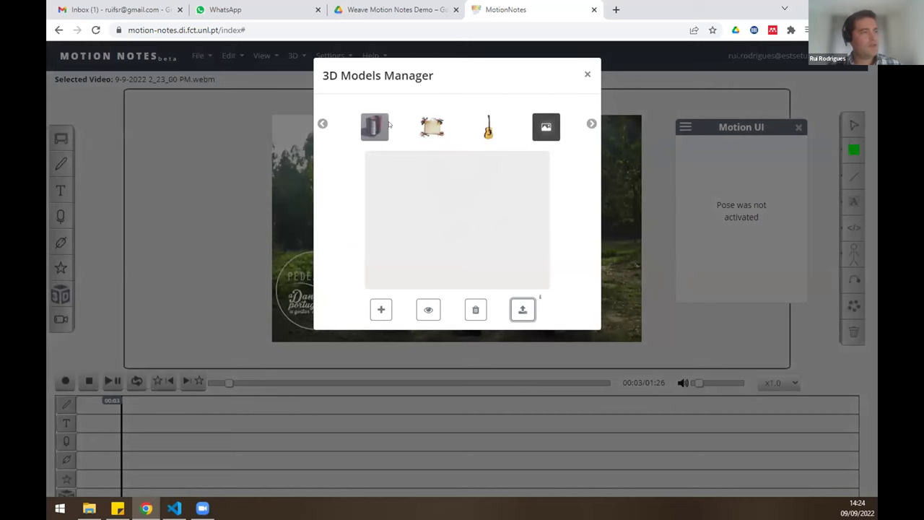
Preview the accordion, adufe and guitar models, rotate the guitar, and close the models manager.
{"action": "left_click", "coordinate": [377, 126]}
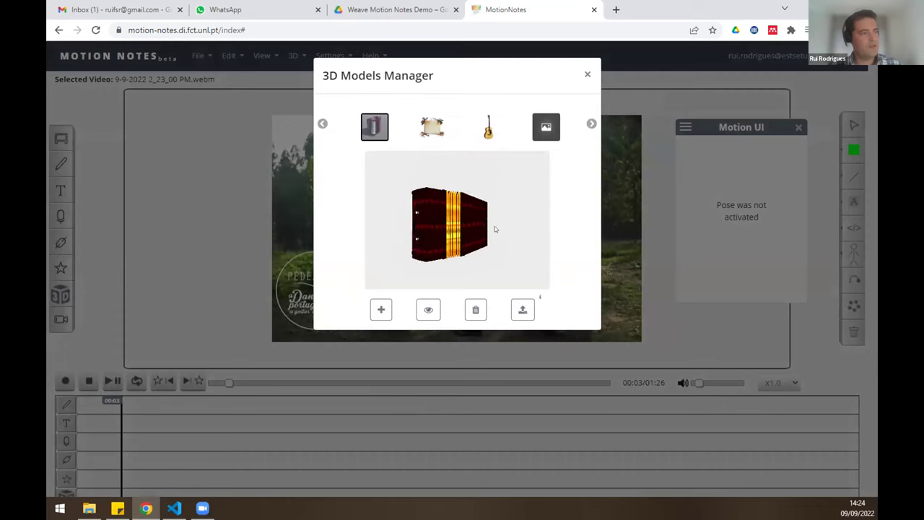
{"action": "left_click", "coordinate": [436, 127]}
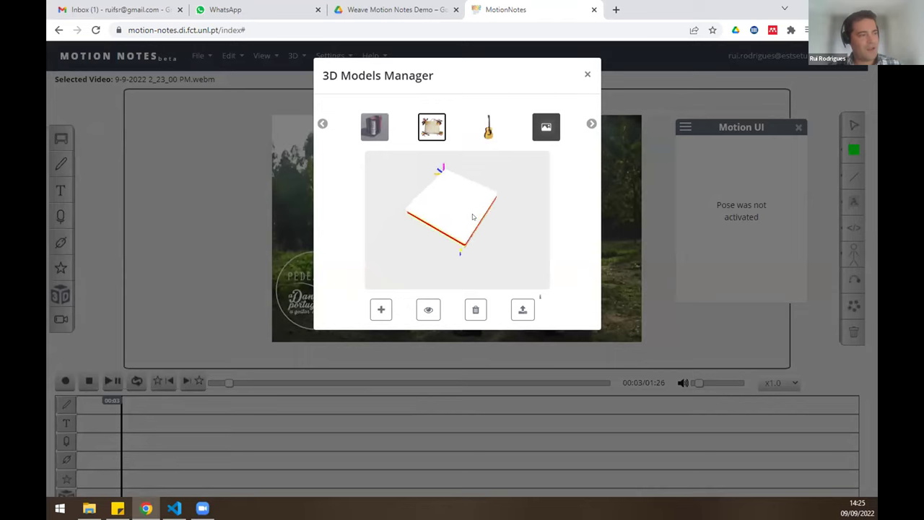
{"action": "left_click", "coordinate": [486, 127]}
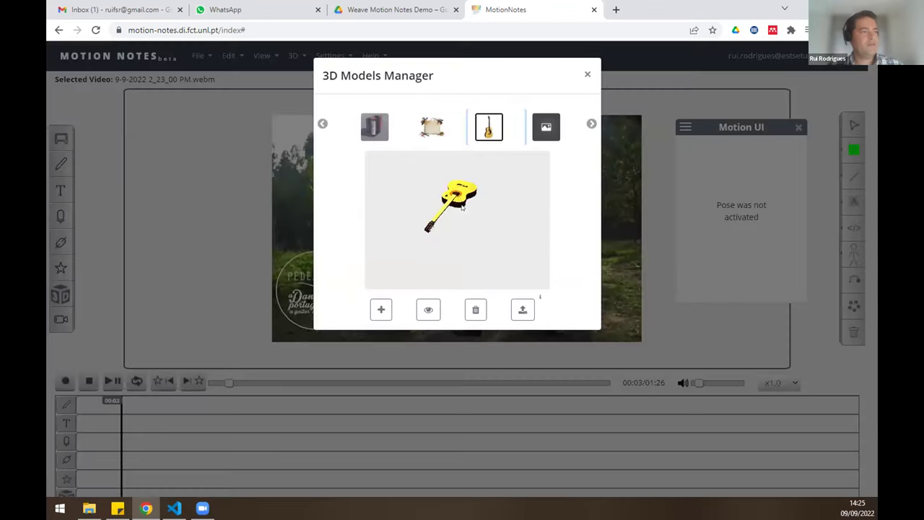
{"action": "left_click_drag", "start_coordinate": [447, 172], "coordinate": [464, 218]}
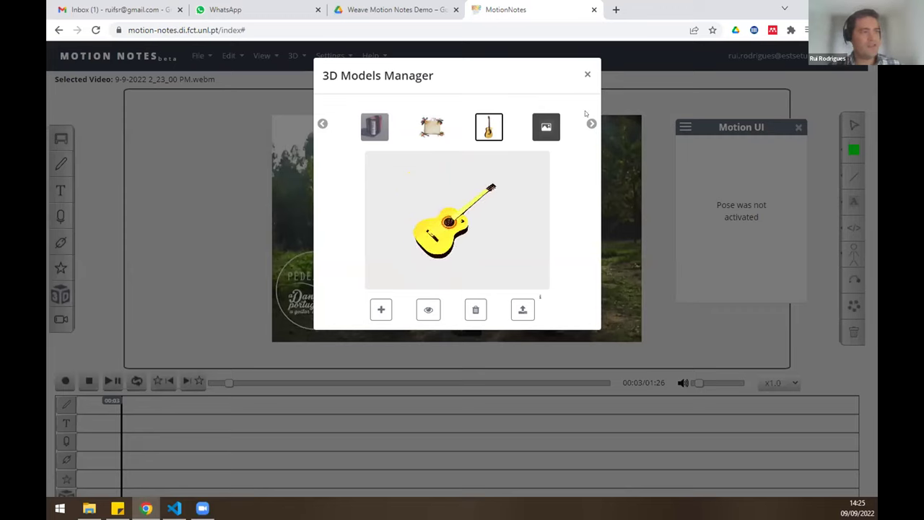
{"action": "left_click", "coordinate": [586, 73]}
{"action": "left_click", "coordinate": [586, 73]}
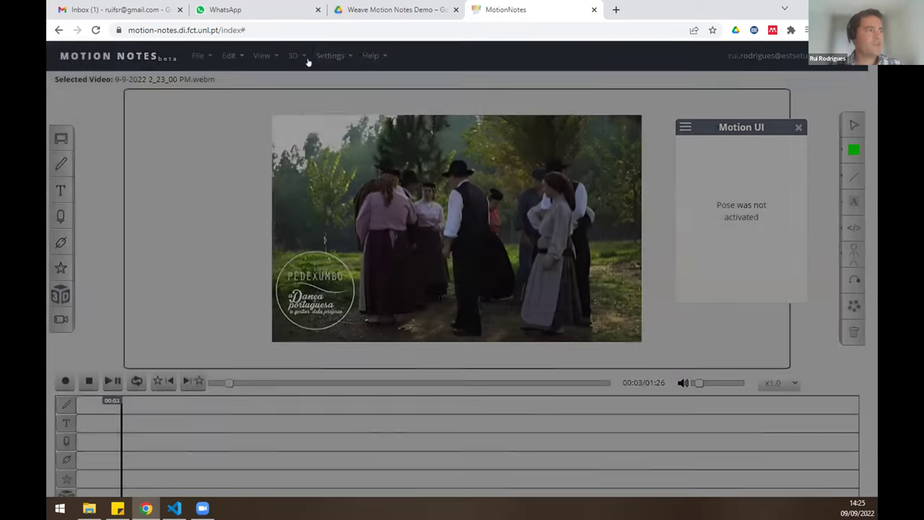
Set the CubeMap in the 3D settings to Pé de Xumbo and close the settings.
{"action": "left_click", "coordinate": [329, 55]}
{"action": "left_click", "coordinate": [292, 55]}
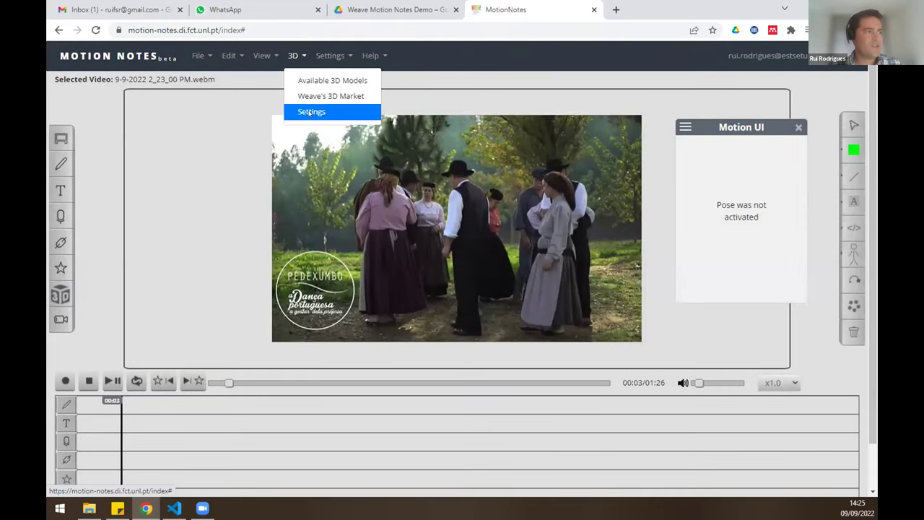
{"action": "left_click", "coordinate": [308, 114]}
{"action": "left_click", "coordinate": [435, 111]}
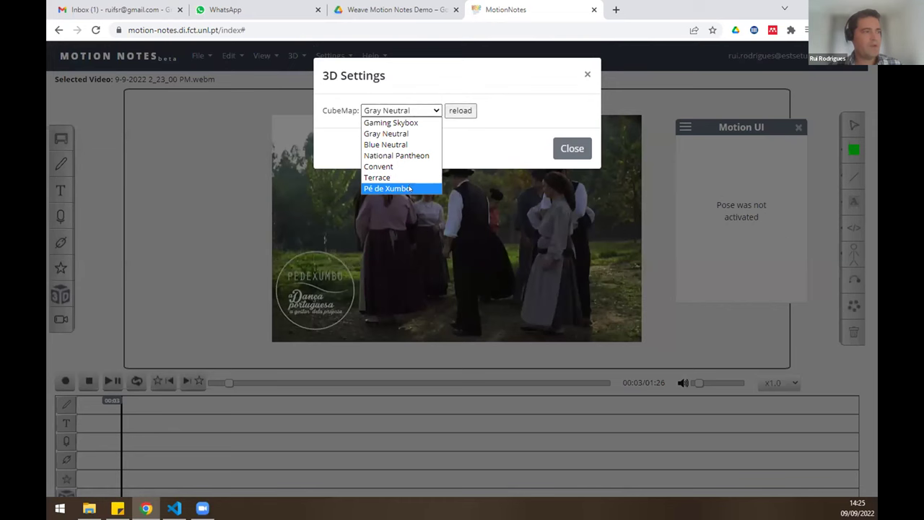
{"action": "left_click", "coordinate": [426, 187]}
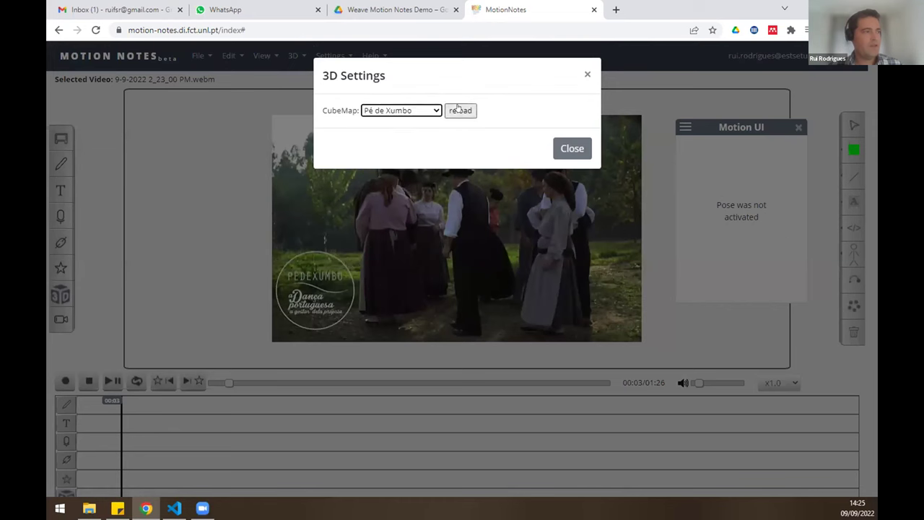
{"action": "left_click", "coordinate": [572, 148]}
Preview the guitar and accordion models against the Pé de Xumbo background and close the models manager.
{"action": "left_click", "coordinate": [318, 56]}
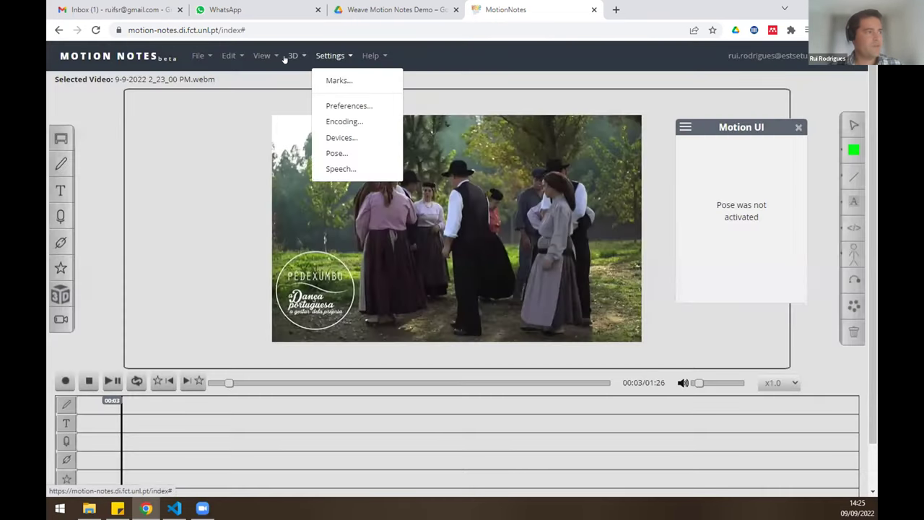
{"action": "left_click", "coordinate": [288, 57]}
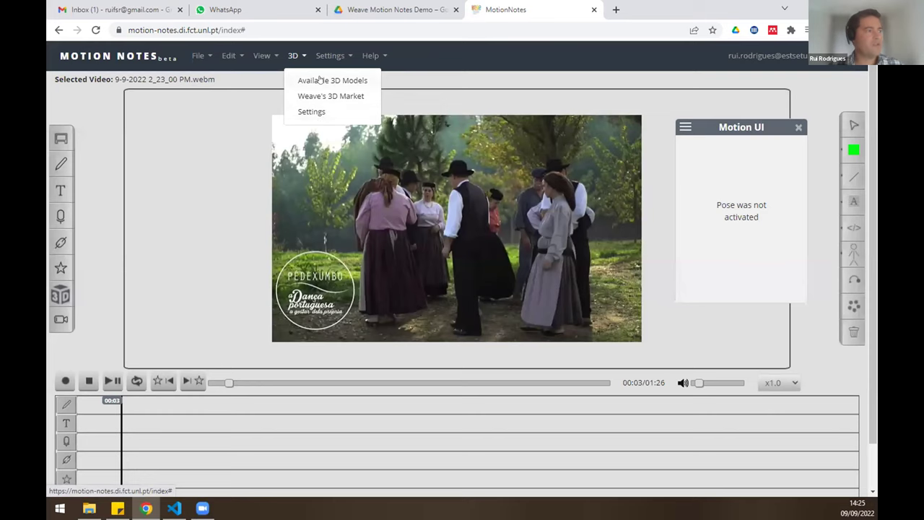
{"action": "left_click", "coordinate": [320, 80]}
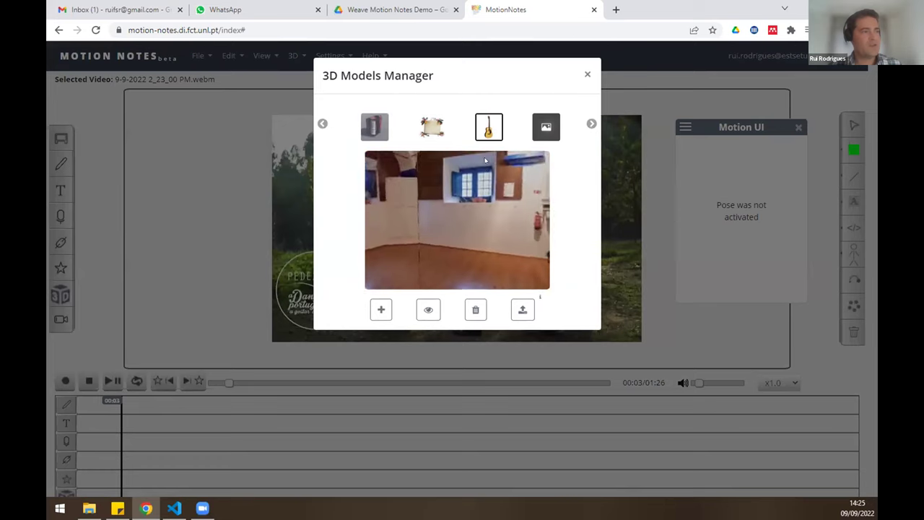
{"action": "left_click", "coordinate": [488, 129]}
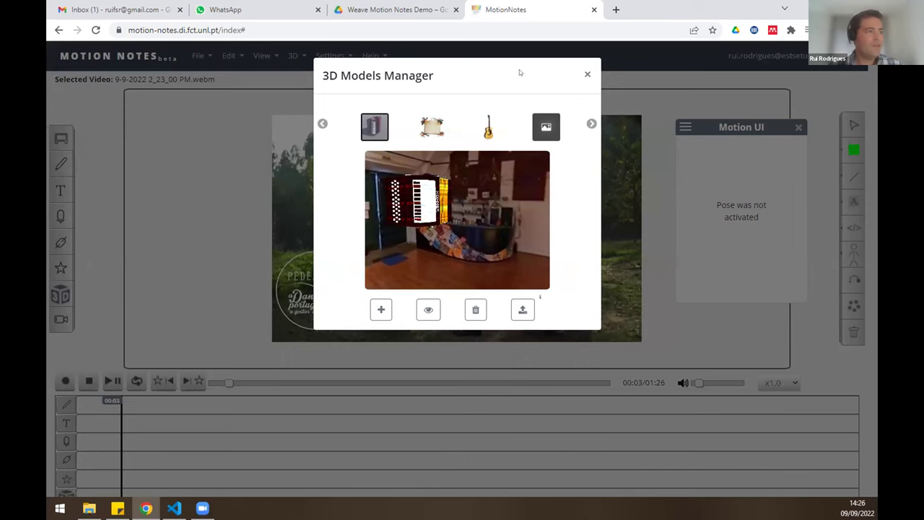
{"action": "left_click", "coordinate": [586, 73]}
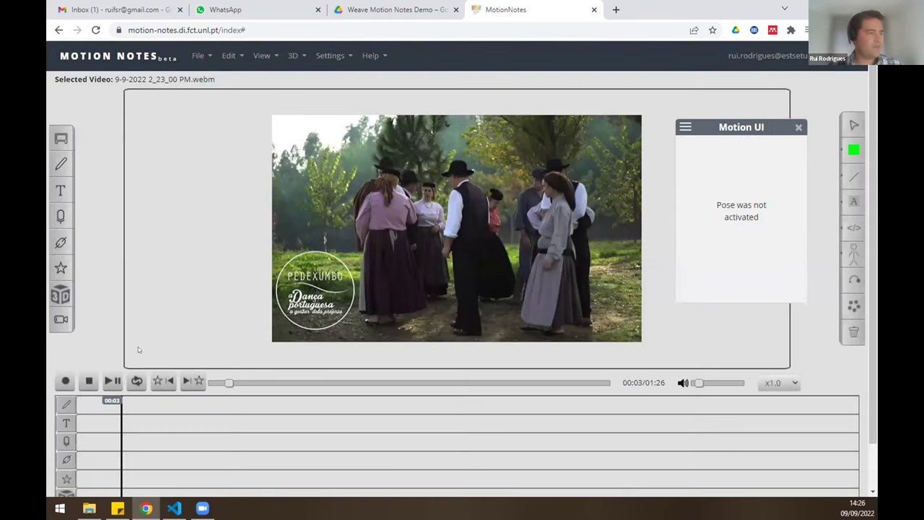
Add the accordion 3D model to the video's upper-left corner at 00:03.
{"action": "left_click", "coordinate": [293, 56]}
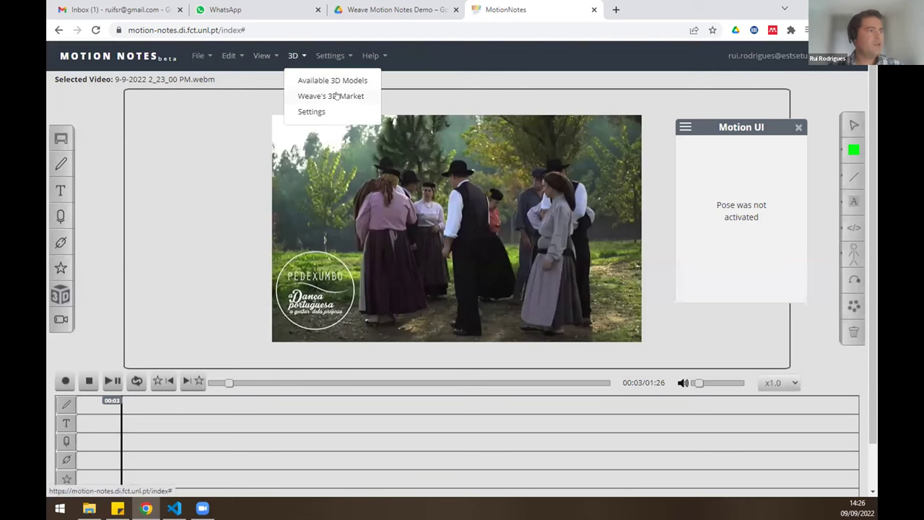
{"action": "left_click", "coordinate": [337, 79]}
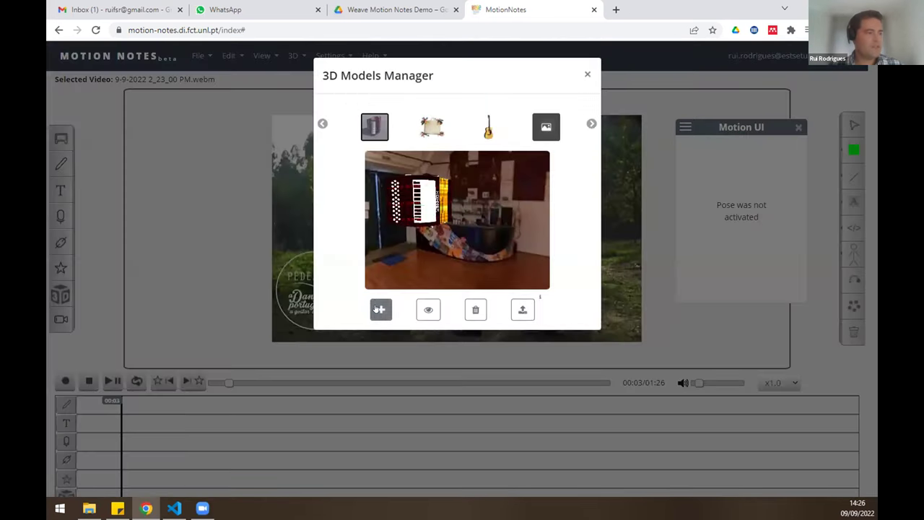
{"action": "left_click", "coordinate": [380, 308]}
{"action": "left_click", "coordinate": [296, 147]}
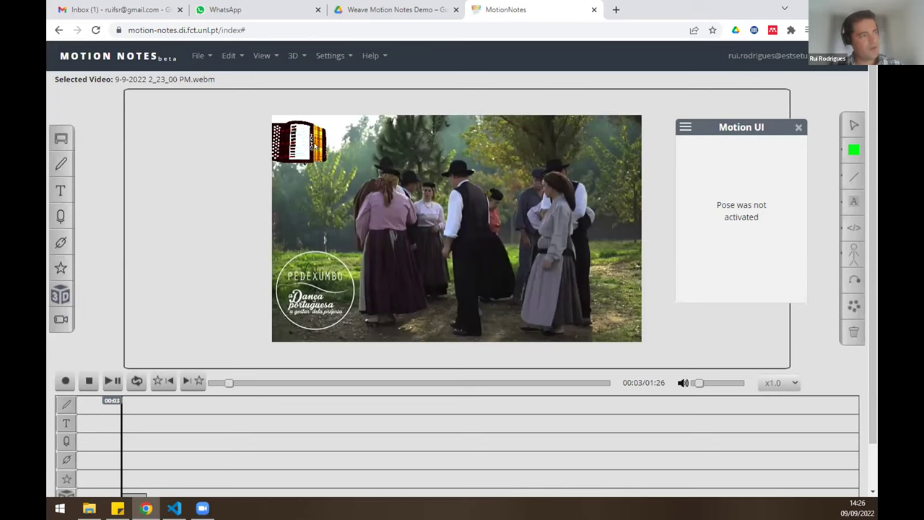
Add the adufe 3D model at 00:03 over the trees in the video's upper-right area.
{"action": "left_click", "coordinate": [297, 62]}
{"action": "left_click", "coordinate": [331, 80]}
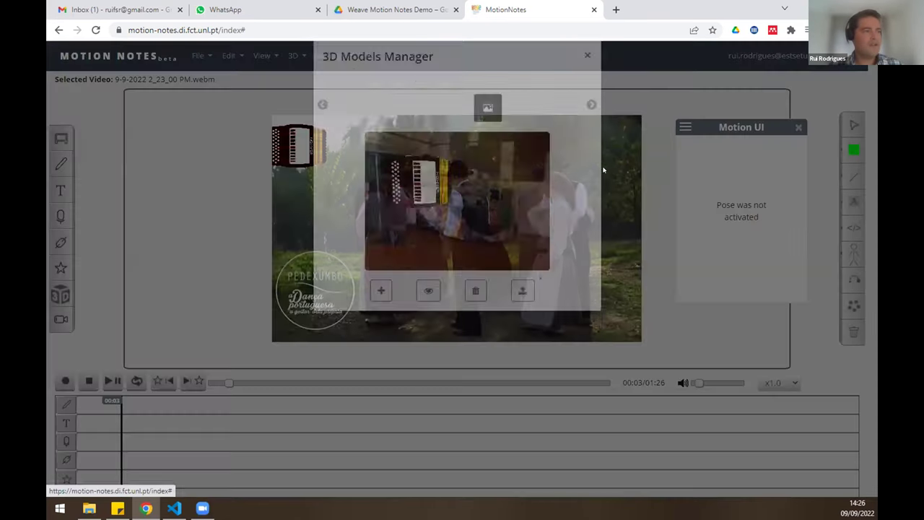
{"action": "left_click", "coordinate": [432, 127]}
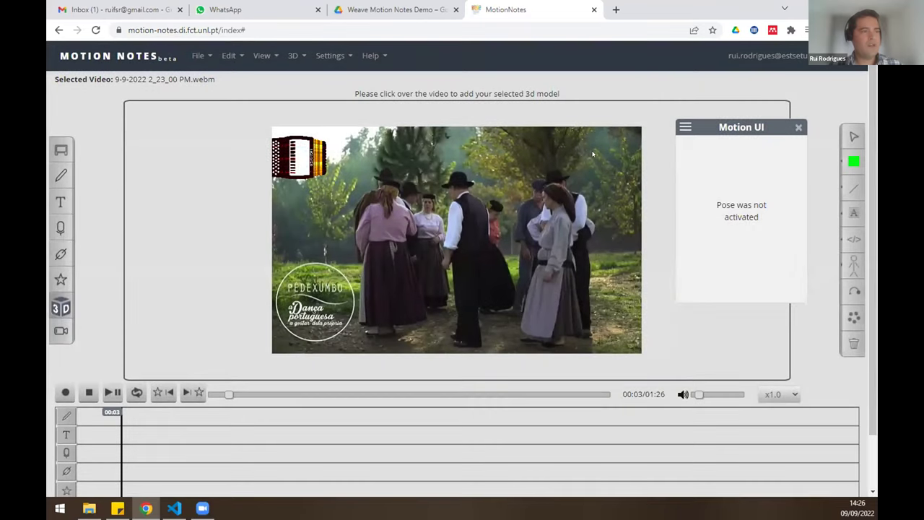
{"action": "left_click", "coordinate": [592, 148]}
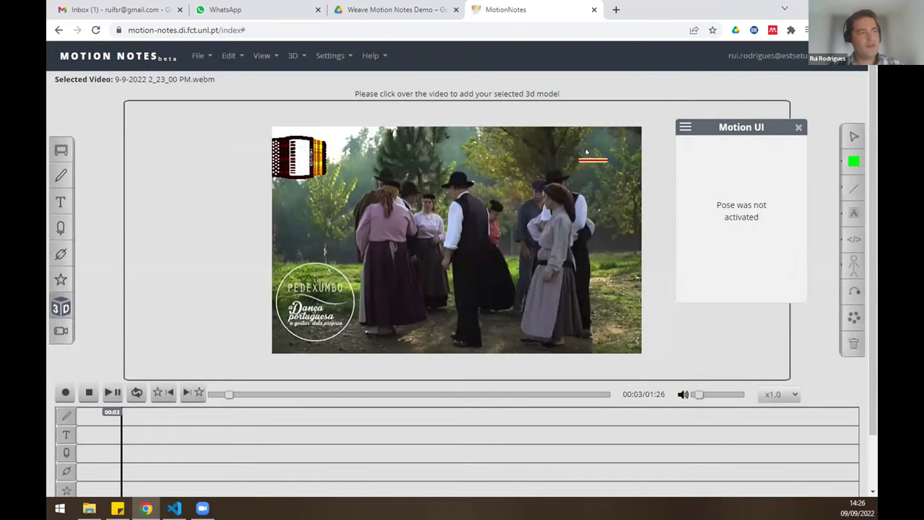
{"action": "scroll", "coordinate": [230, 318], "scroll_direction": "down", "scroll_amount": 1}
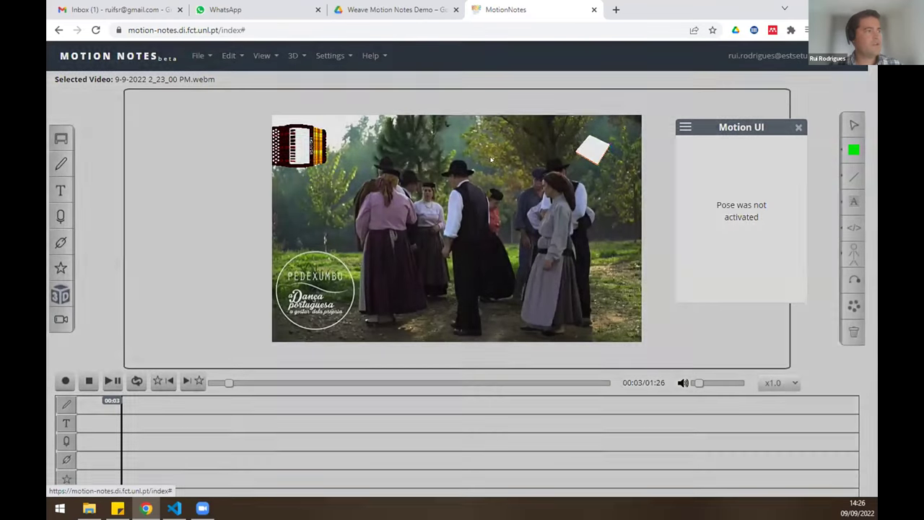
Add the guitar 3D model at 00:03 beside the dancers in the video's lower-right area.
{"action": "left_click", "coordinate": [491, 159]}
{"action": "left_click", "coordinate": [491, 130]}
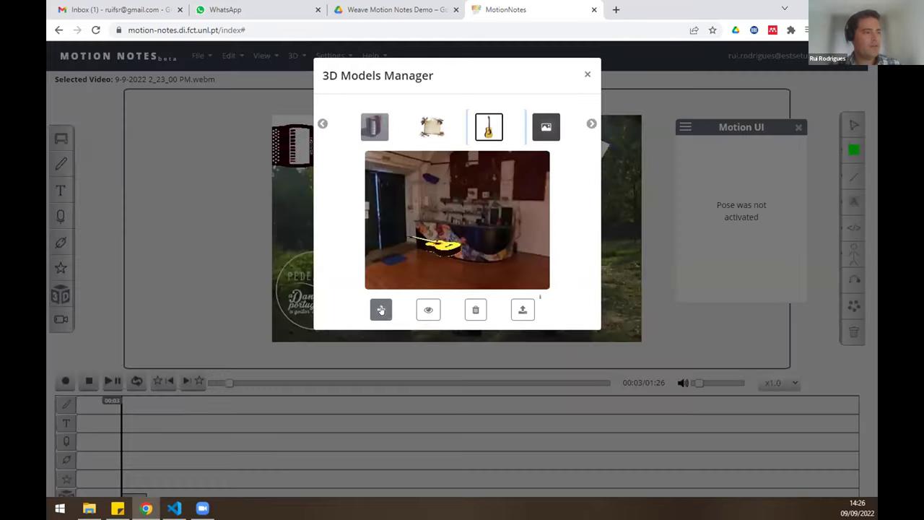
{"action": "left_click", "coordinate": [381, 309]}
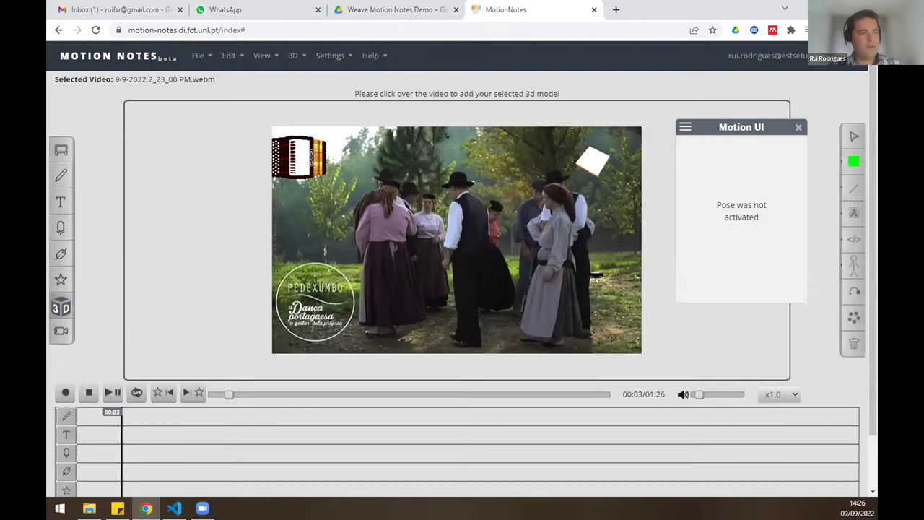
{"action": "left_click", "coordinate": [596, 279]}
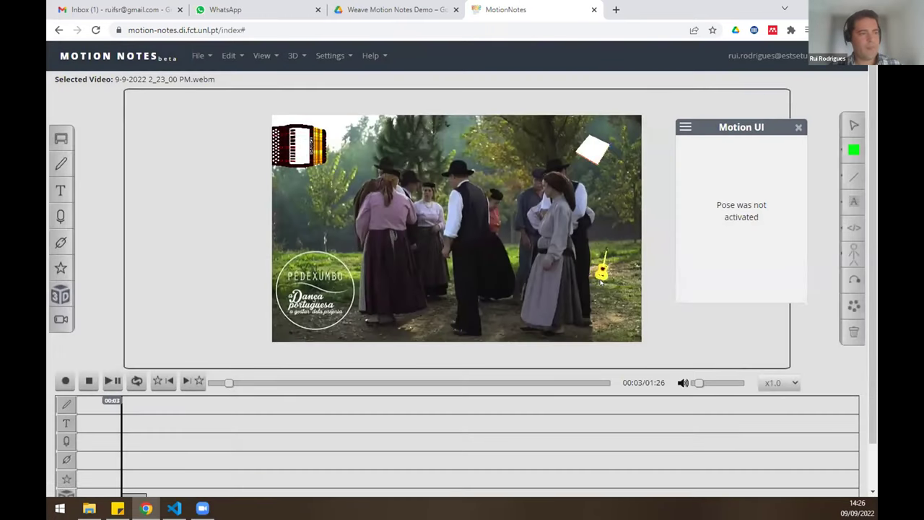
Shift two of the three overlapping 3D annotations later on the timeline so the models appear one after another.
{"action": "scroll", "coordinate": [103, 458], "scroll_direction": "down", "scroll_amount": 1}
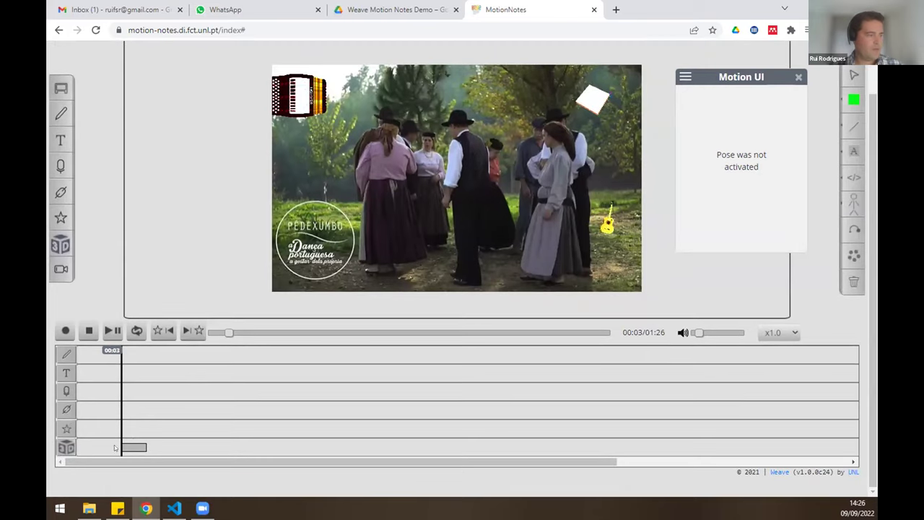
{"action": "left_click_drag", "start_coordinate": [133, 442], "coordinate": [241, 446]}
{"action": "left_click_drag", "start_coordinate": [169, 443], "coordinate": [239, 446]}
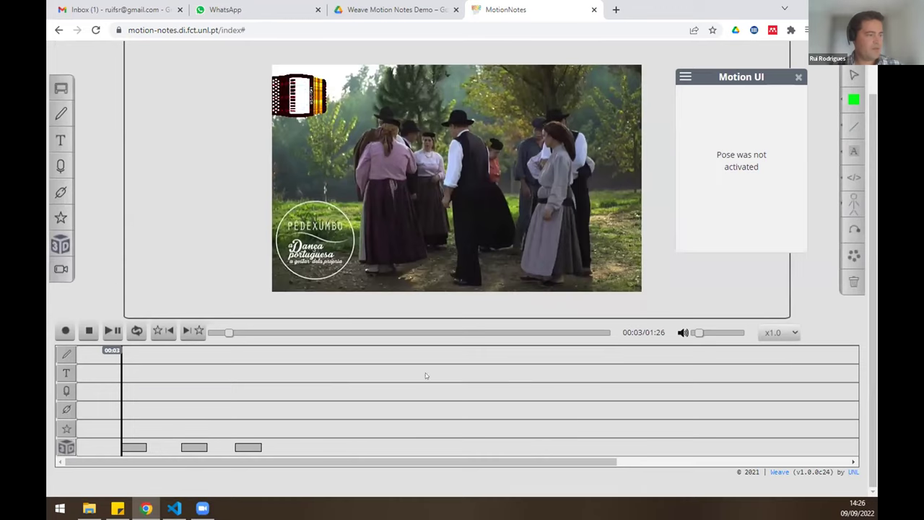
Play the video from 00:03 past all three 3D annotations and adjust the playback volume.
{"action": "left_click", "coordinate": [104, 329]}
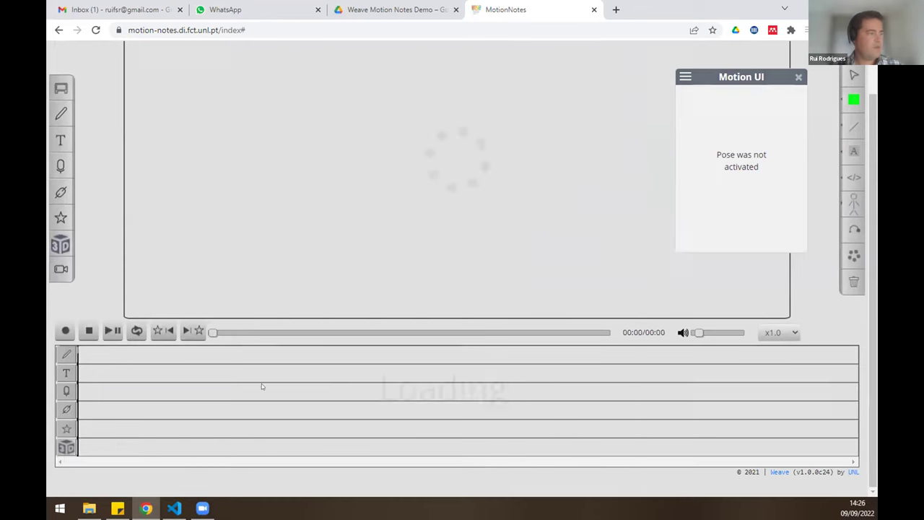
{"action": "scroll", "coordinate": [685, 249], "scroll_direction": "up", "scroll_amount": 1}
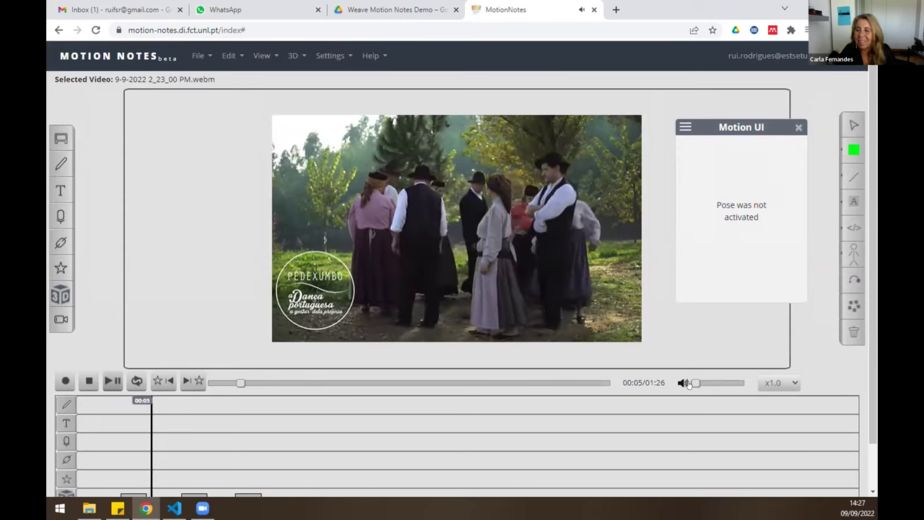
{"action": "scroll", "coordinate": [473, 372], "scroll_direction": "down", "scroll_amount": 1}
{"action": "scroll", "coordinate": [473, 392], "scroll_direction": "down", "scroll_amount": 1}
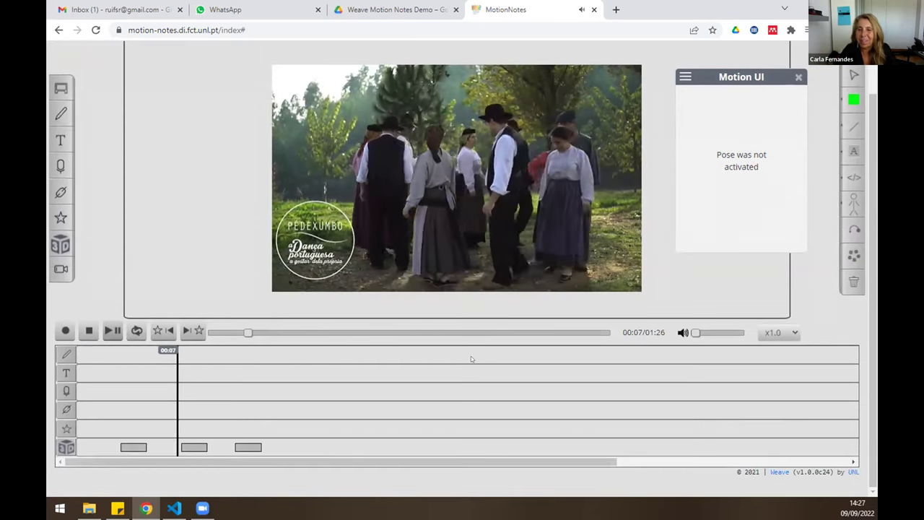
{"action": "left_click", "coordinate": [698, 333]}
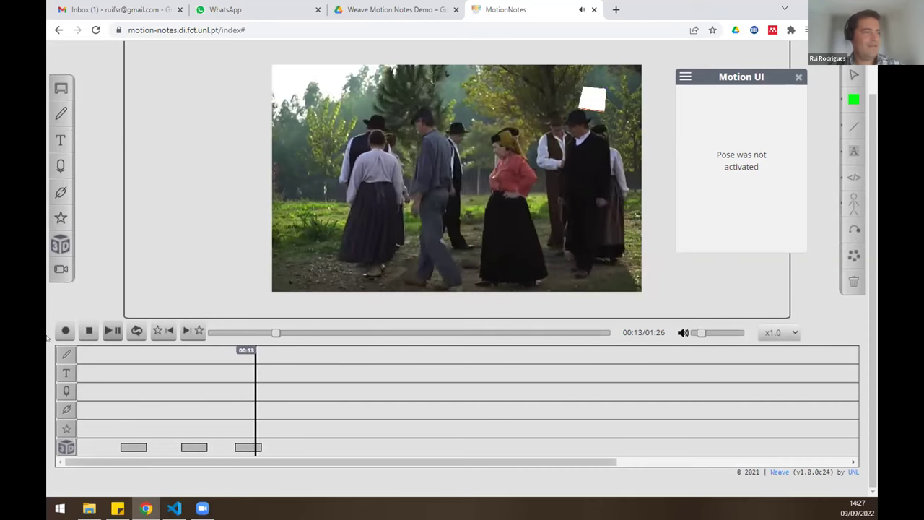
Move the playhead to 00:12 and rotate the adufe model over the trees.
{"action": "left_click", "coordinate": [234, 429]}
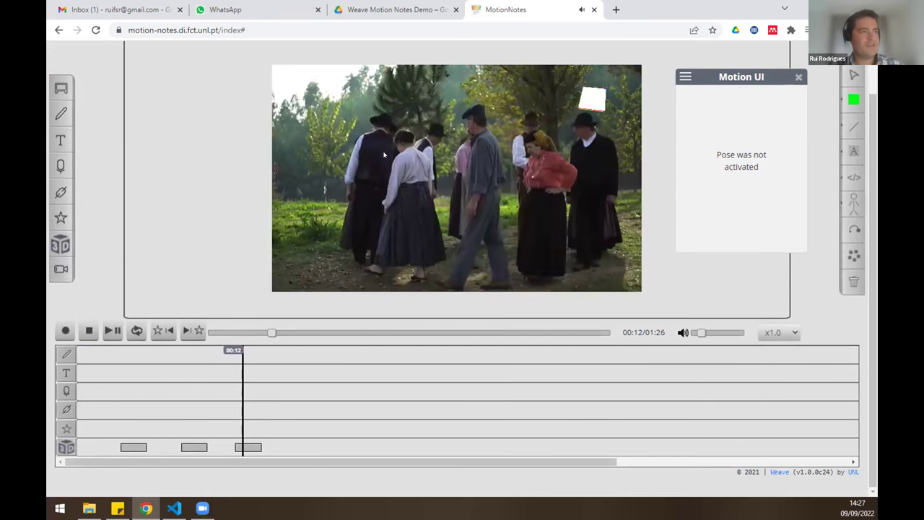
{"action": "scroll", "coordinate": [574, 226], "scroll_direction": "up", "scroll_amount": 1}
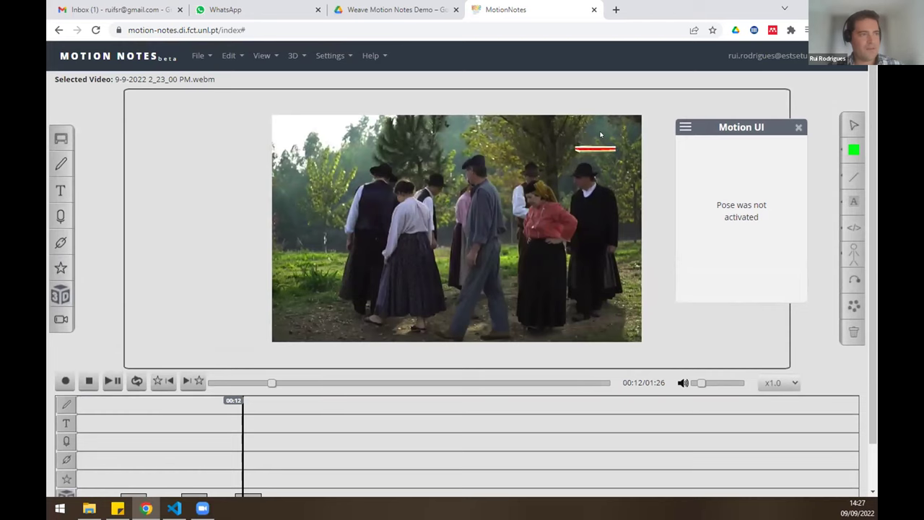
{"action": "scroll", "coordinate": [281, 424], "scroll_direction": "down", "scroll_amount": 1}
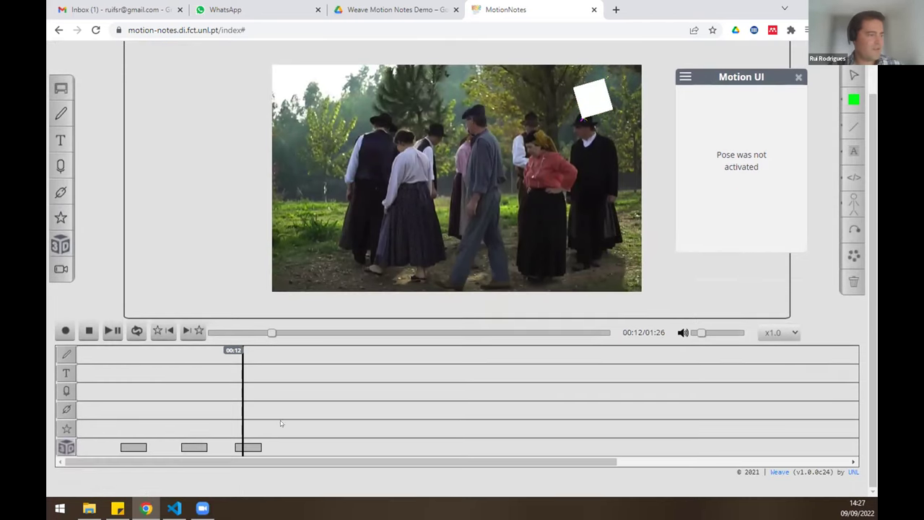
{"action": "scroll", "coordinate": [364, 366], "scroll_direction": "up", "scroll_amount": 1}
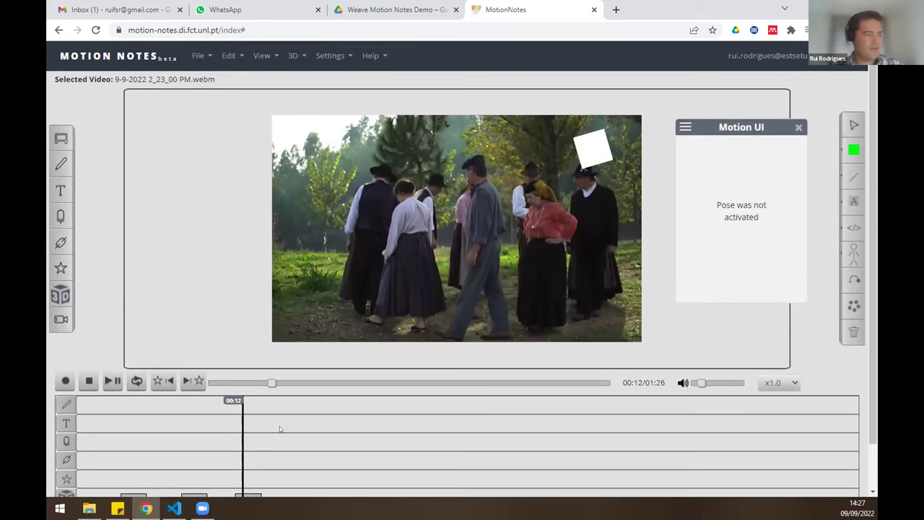
Draw a green arrow across the dancers at 00:12 and add the text "rotating" over the trees.
{"action": "left_click", "coordinate": [60, 164]}
{"action": "left_click_drag", "start_coordinate": [594, 255], "coordinate": [524, 265]}
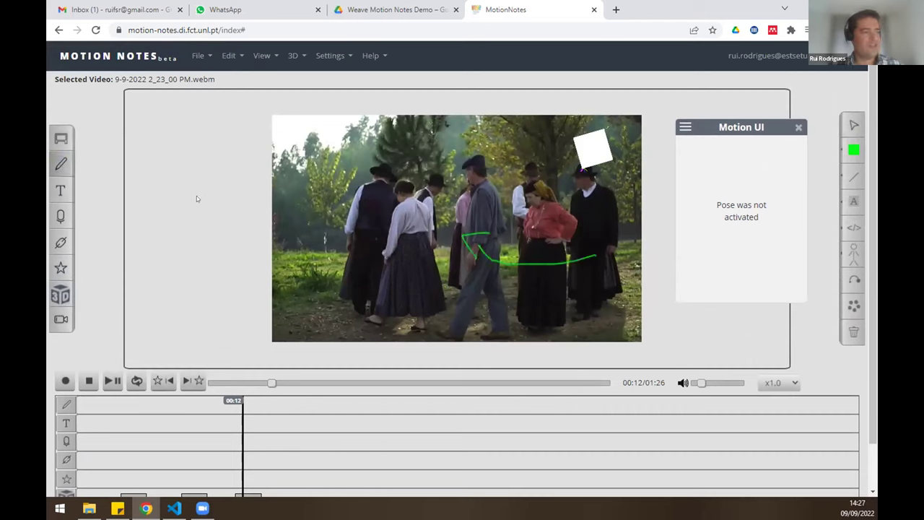
{"action": "left_click", "coordinate": [60, 190]}
{"action": "left_click", "coordinate": [333, 162]}
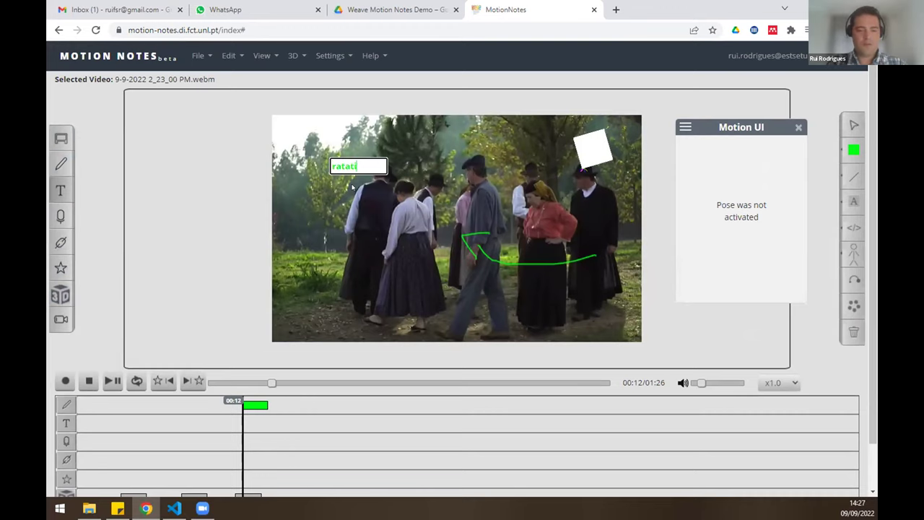
{"action": "key", "text": "Return"}
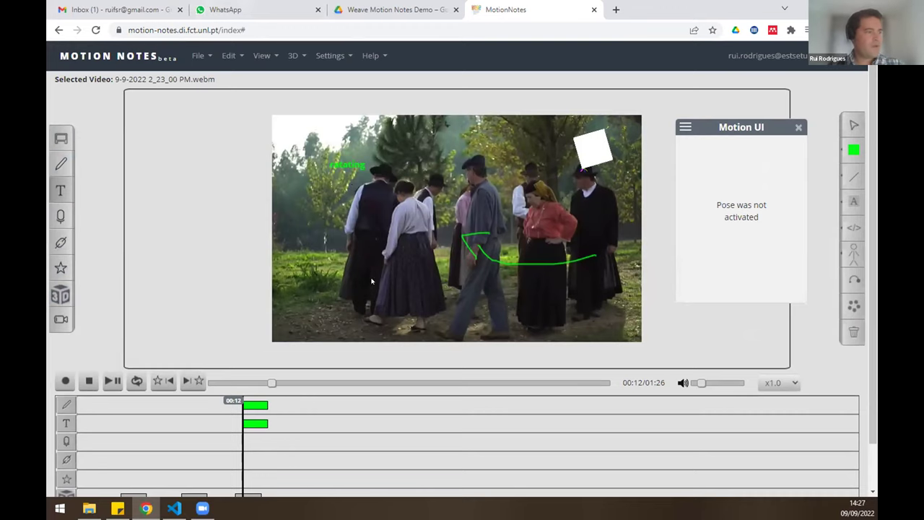
{"action": "scroll", "coordinate": [364, 319], "scroll_direction": "down", "scroll_amount": 1}
{"action": "scroll", "coordinate": [197, 231], "scroll_direction": "up", "scroll_amount": 1}
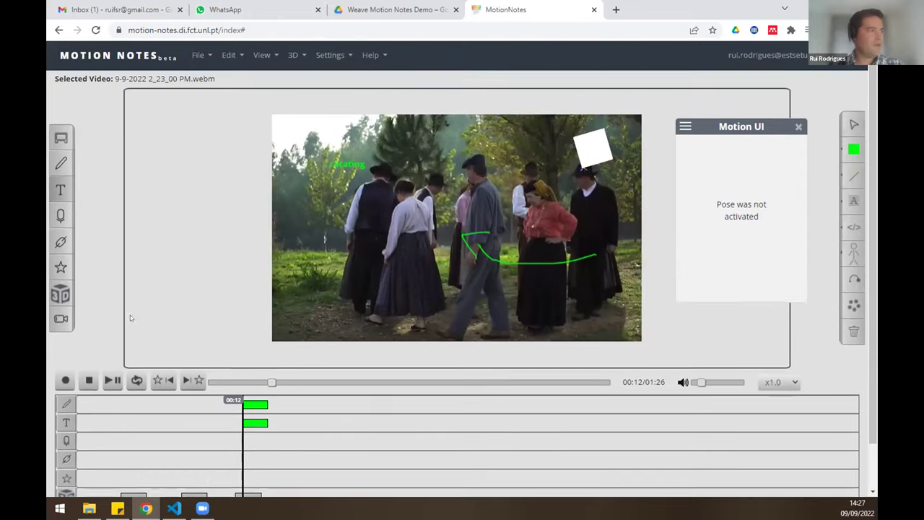
Stop the video.
{"action": "left_click", "coordinate": [89, 381]}
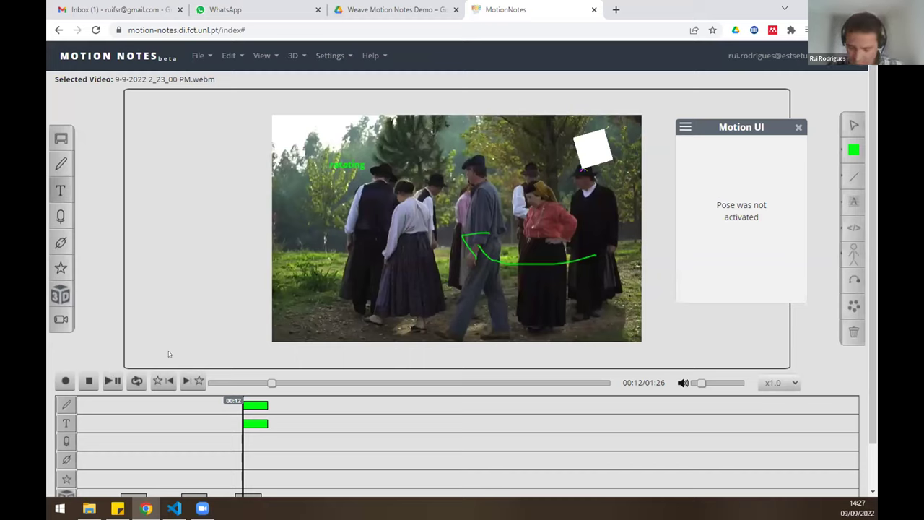
{"action": "left_click", "coordinate": [89, 381]}
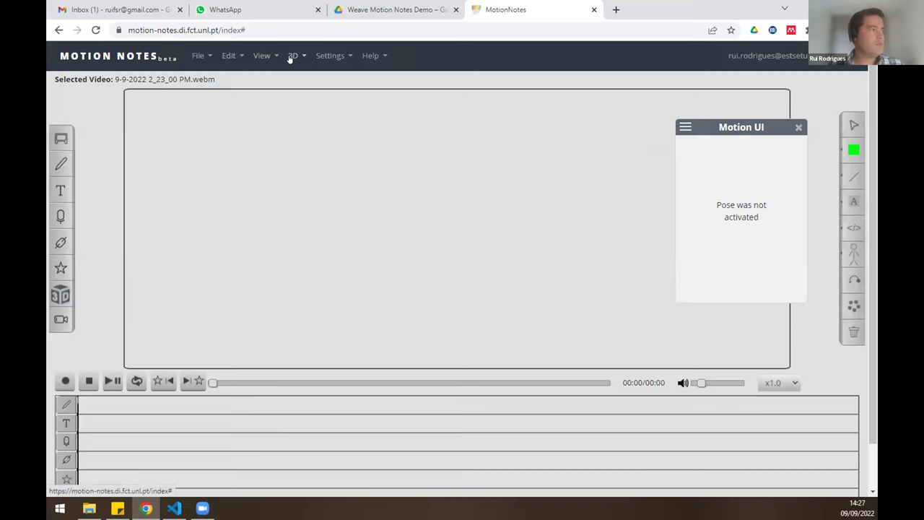
Open the bookmarked Europeana searches for El intercambio Heritage Hubs and National championships figure skating in new browser tabs.
{"action": "left_click", "coordinate": [616, 10]}
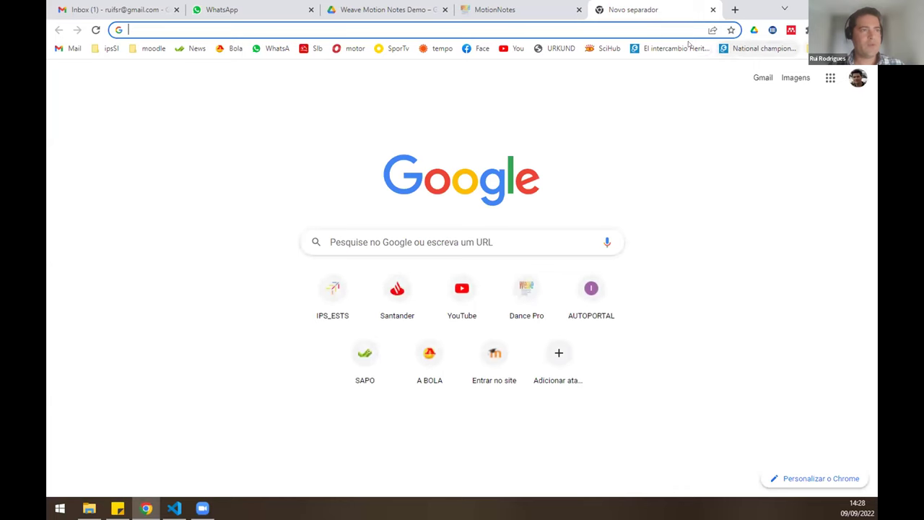
{"action": "left_click", "coordinate": [677, 48]}
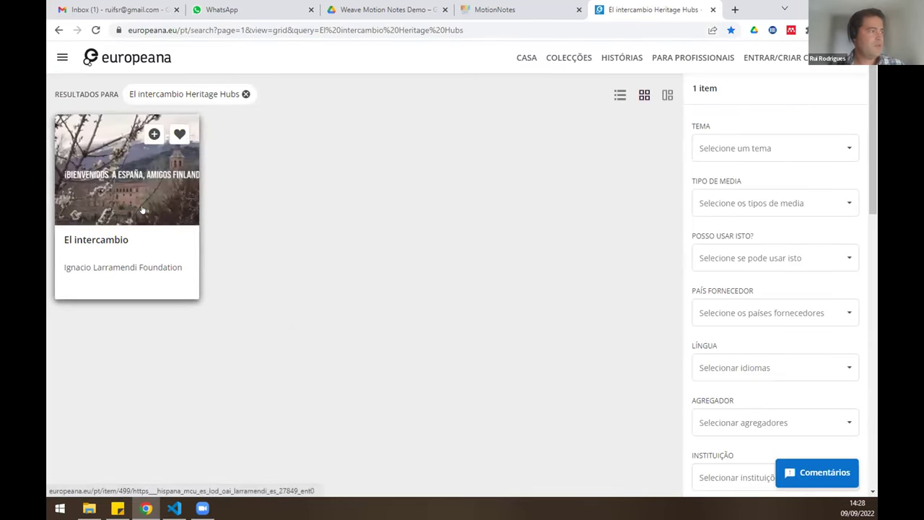
{"action": "left_click", "coordinate": [735, 10]}
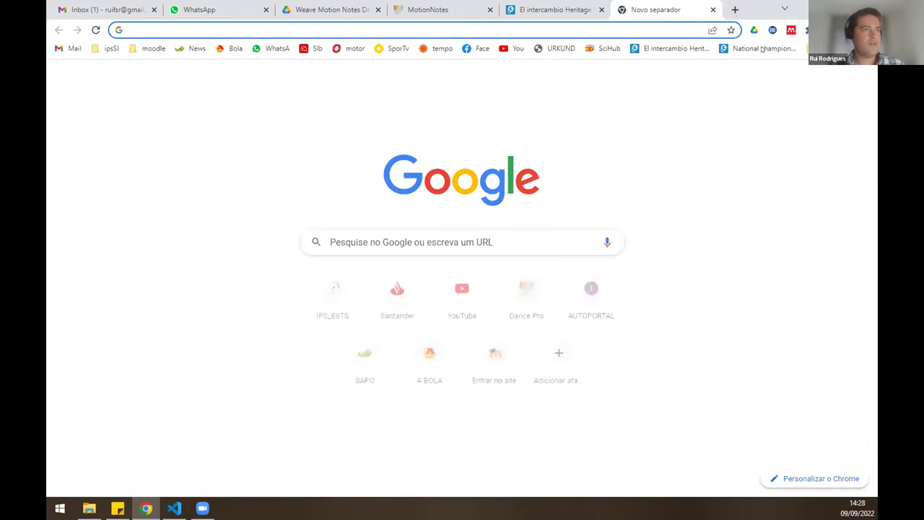
{"action": "left_click", "coordinate": [759, 48]}
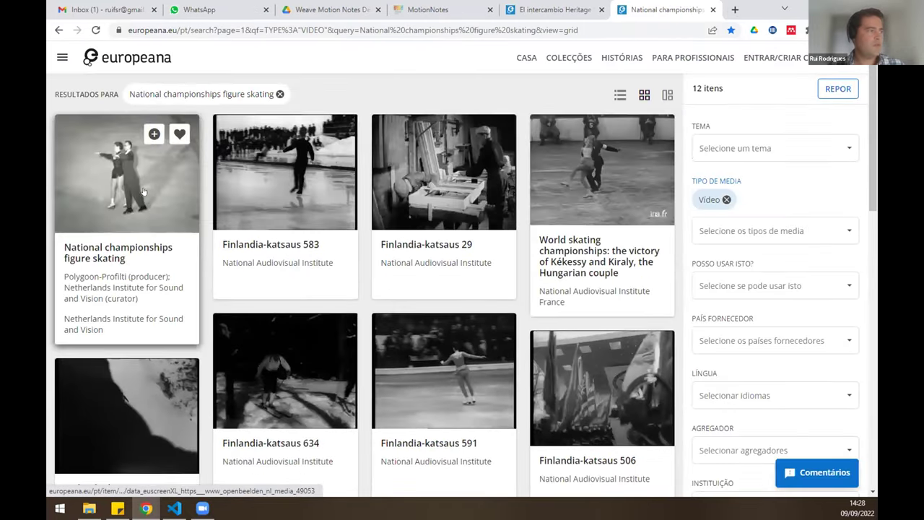
Open the National championships figure skating item, view its video on a separate page, and return to the item.
{"action": "left_click", "coordinate": [143, 189]}
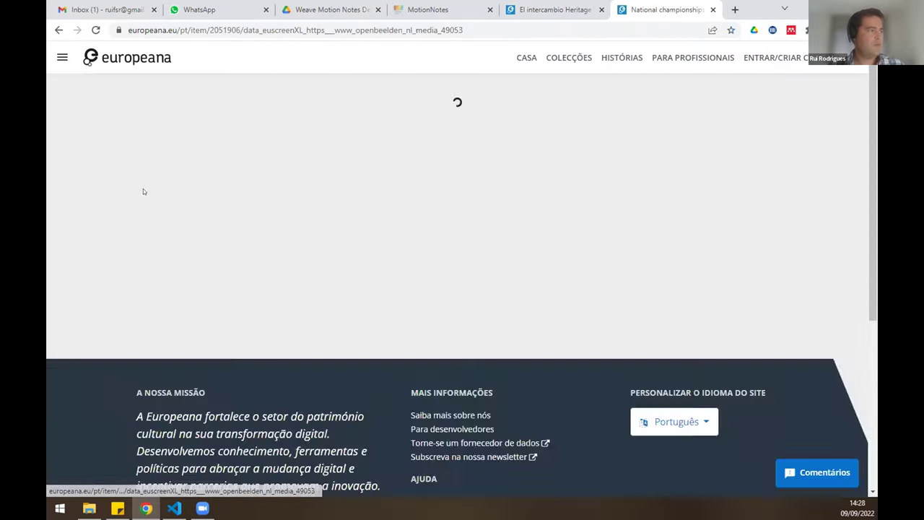
{"action": "left_click", "coordinate": [493, 351]}
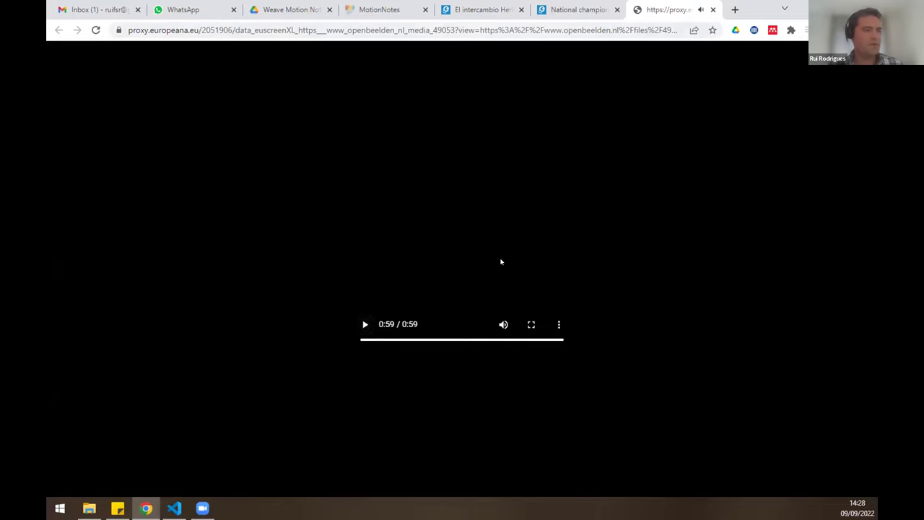
{"action": "left_click", "coordinate": [586, 7]}
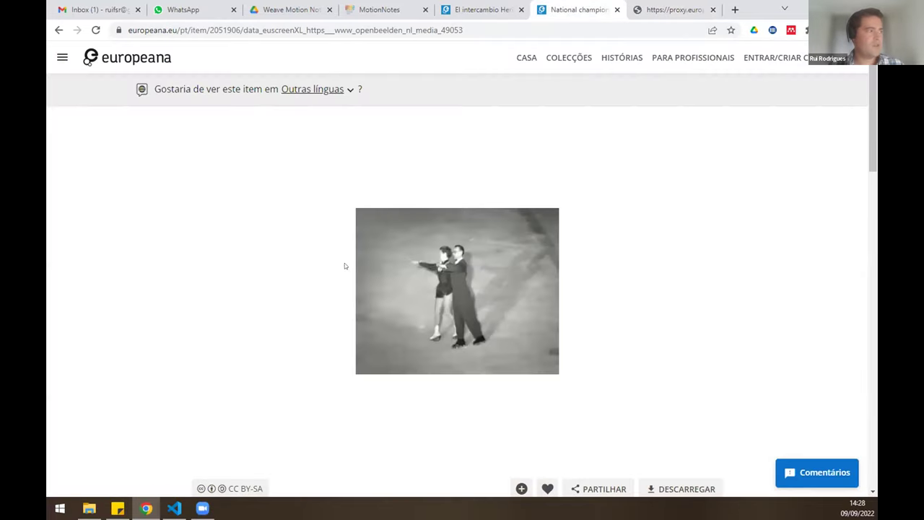
{"action": "left_click", "coordinate": [436, 294]}
{"action": "key", "text": "ctrl+shift+Tab"}
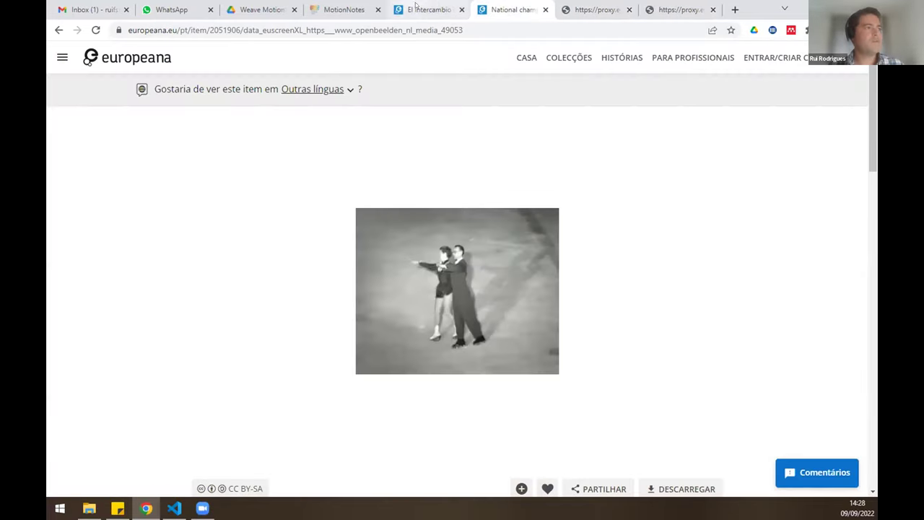
Open the El intercambio item from its search results and close the two separate figure skating video tabs.
{"action": "key", "text": "ctrl+shift+Tab"}
{"action": "left_click", "coordinate": [123, 152]}
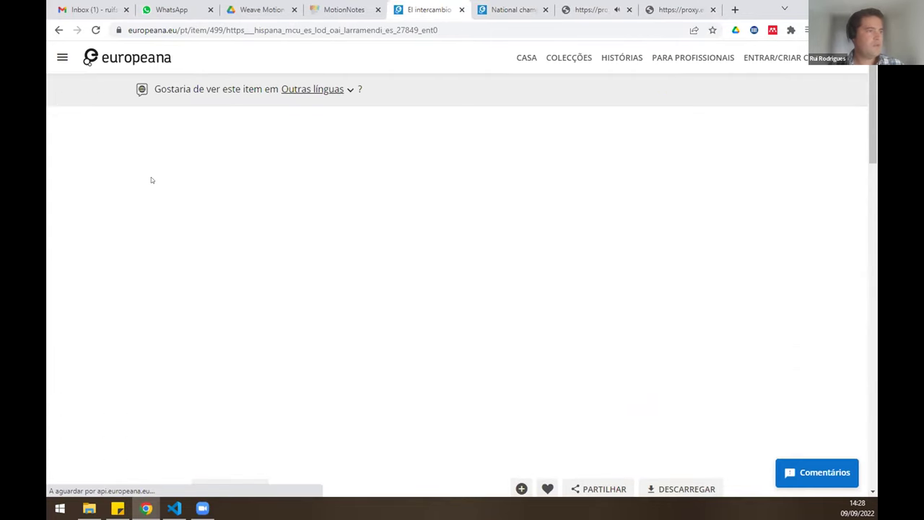
{"action": "left_click", "coordinate": [712, 9]}
{"action": "left_click", "coordinate": [629, 9]}
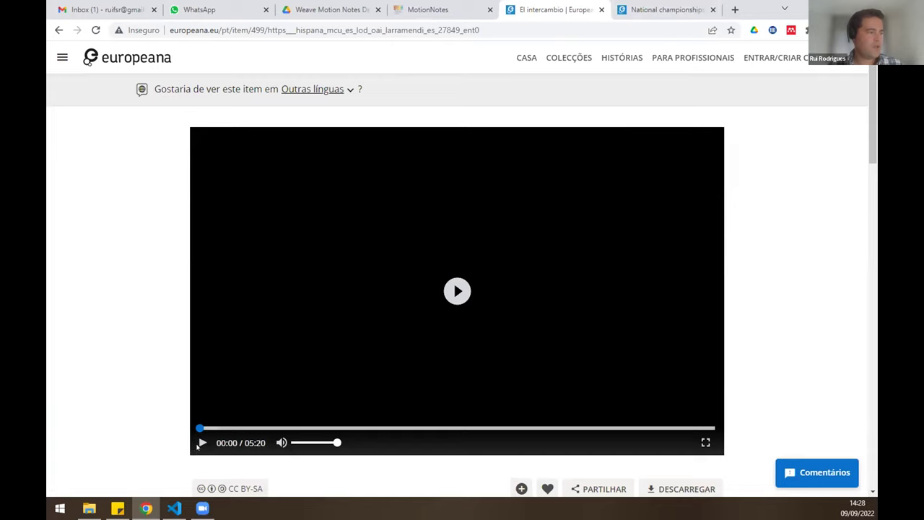
Play the El intercambio video briefly, pause it, and look over the item's download option.
{"action": "left_click", "coordinate": [460, 291]}
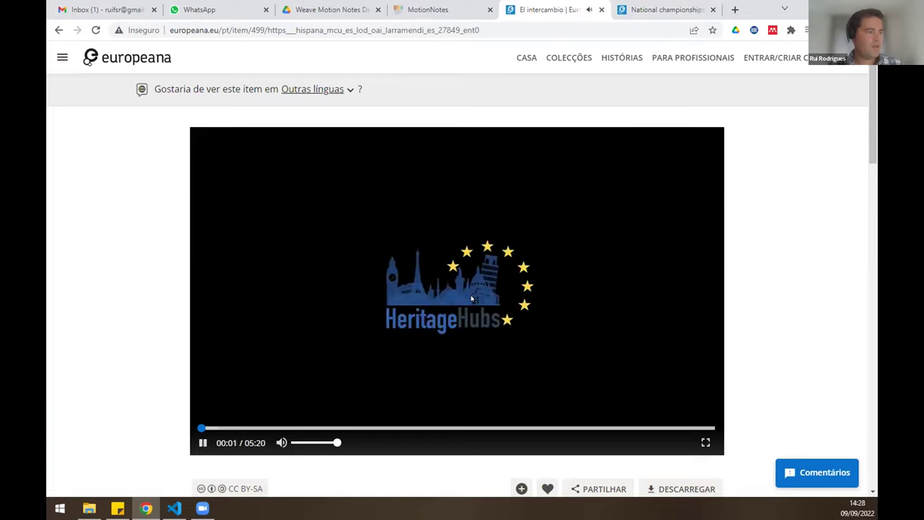
{"action": "left_click", "coordinate": [471, 298]}
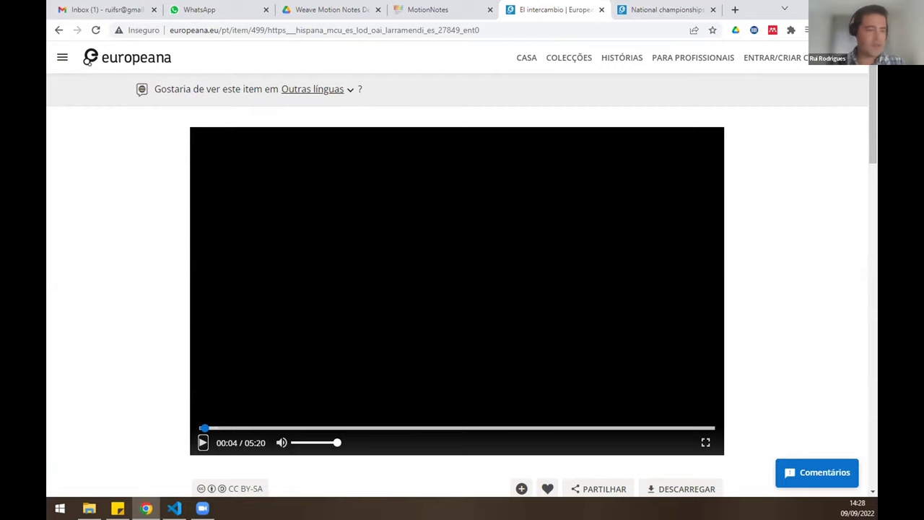
{"action": "scroll", "coordinate": [731, 384], "scroll_direction": "down", "scroll_amount": 2}
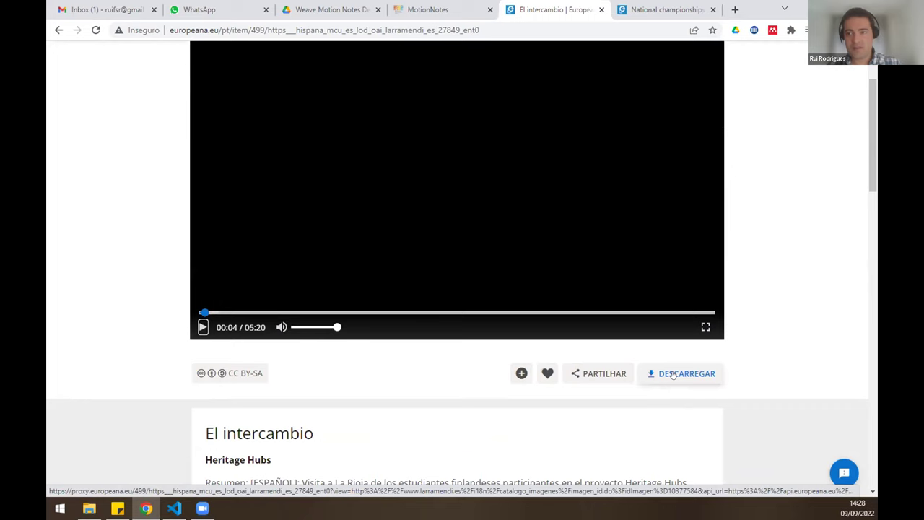
{"action": "scroll", "coordinate": [671, 374], "scroll_direction": "up", "scroll_amount": 2}
{"action": "scroll", "coordinate": [675, 372], "scroll_direction": "down", "scroll_amount": 2}
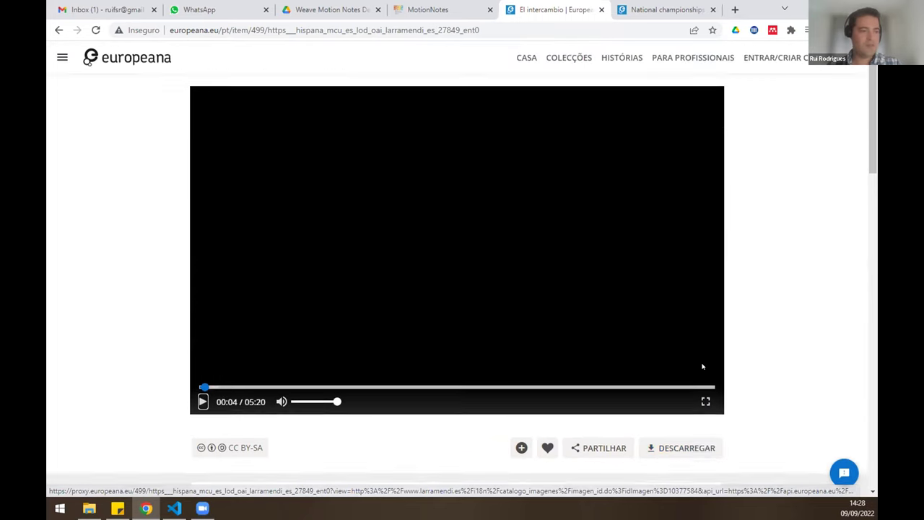
{"action": "scroll", "coordinate": [700, 365], "scroll_direction": "up", "scroll_amount": 1}
{"action": "scroll", "coordinate": [695, 380], "scroll_direction": "up", "scroll_amount": 1}
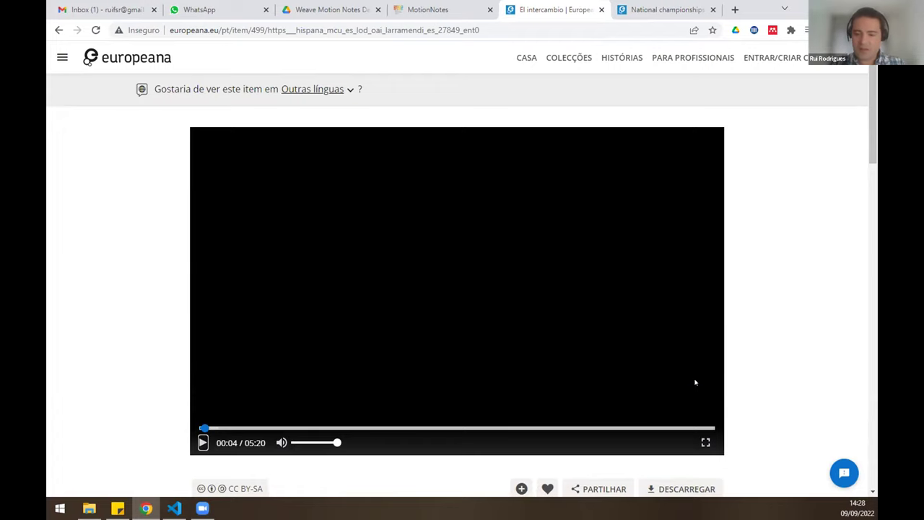
Inspect the El intercambio video element in the browser's developer tools to locate its source URL.
{"action": "key", "text": "F12"}
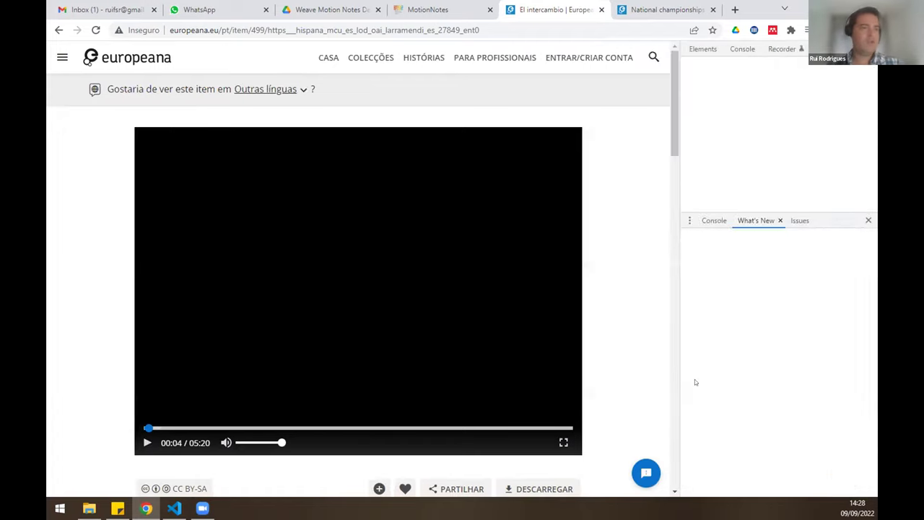
{"action": "left_click", "coordinate": [689, 48]}
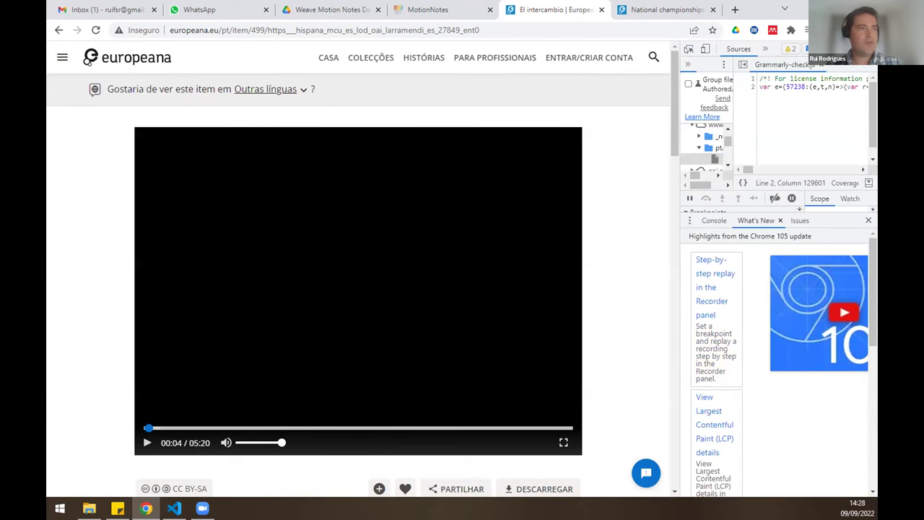
{"action": "left_click", "coordinate": [526, 192]}
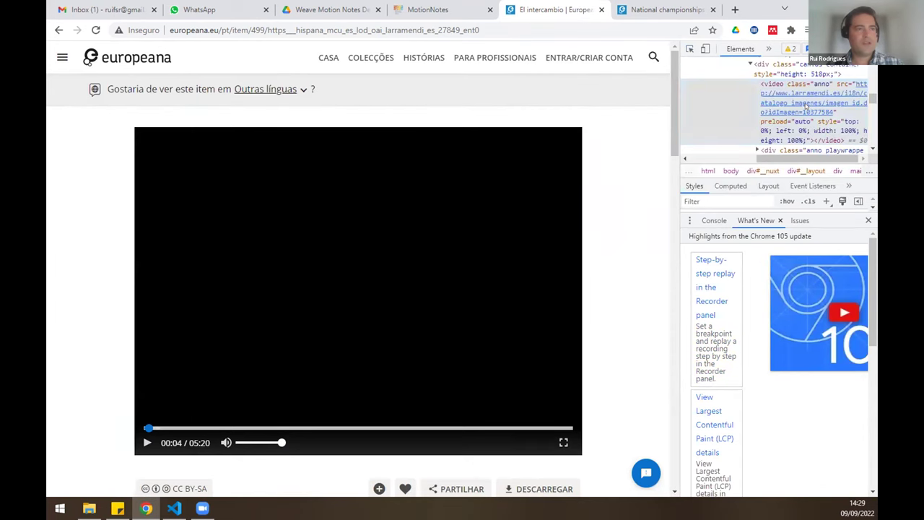
{"action": "left_click", "coordinate": [434, 10]}
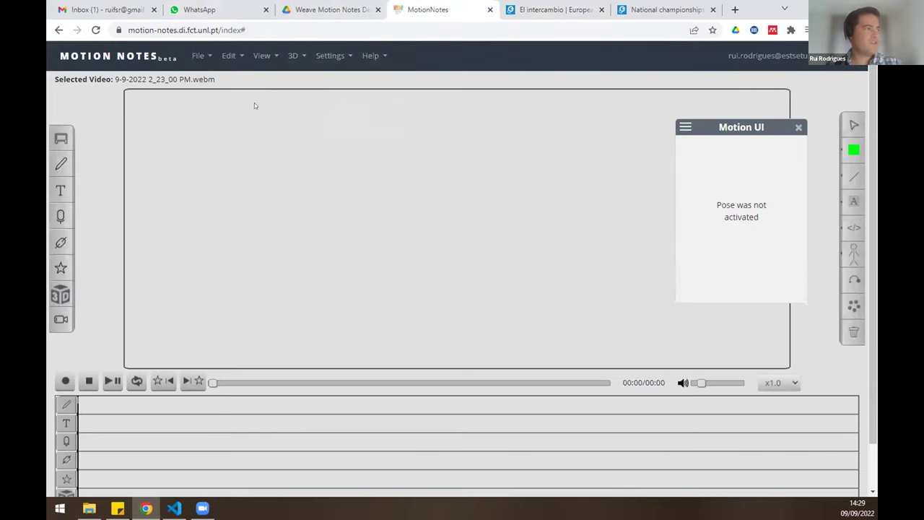
{"action": "left_click", "coordinate": [207, 55]}
{"action": "left_click", "coordinate": [210, 111]}
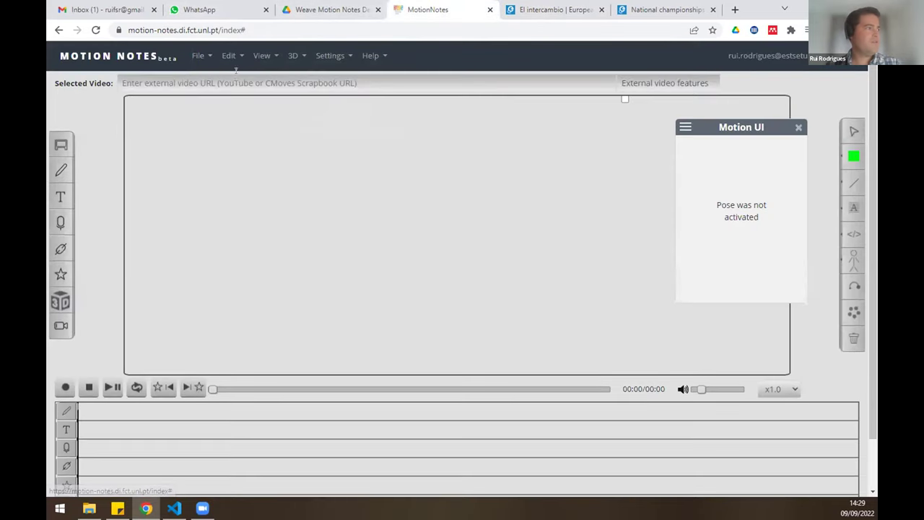
{"action": "left_click", "coordinate": [282, 132]}
{"action": "left_click", "coordinate": [113, 386]}
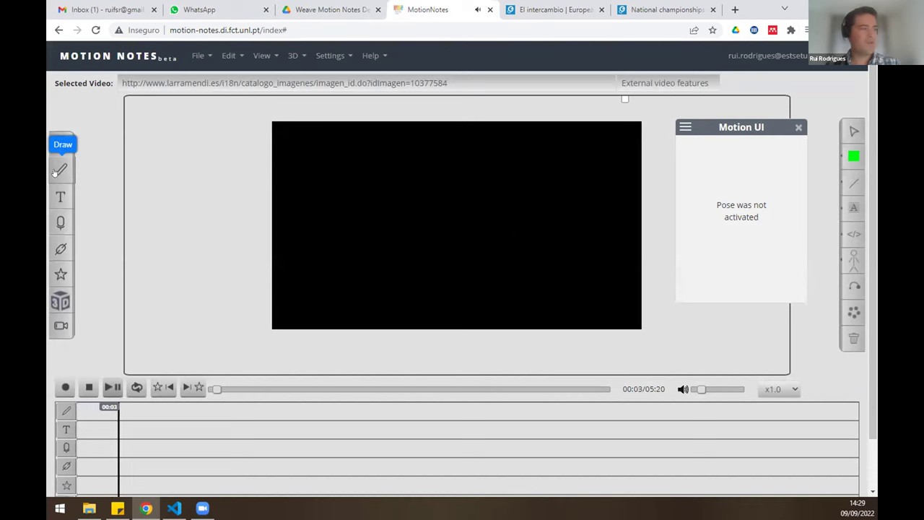
Draw a green right-pointing arrow near the top of the playing video, add it to the drawing track, and stop playback.
{"action": "mouse_move", "coordinate": [371, 145]}
{"action": "left_mouse_down"}
{"action": "mouse_move", "coordinate": [450, 146]}
{"action": "mouse_move", "coordinate": [446, 154]}
{"action": "left_mouse_up"}
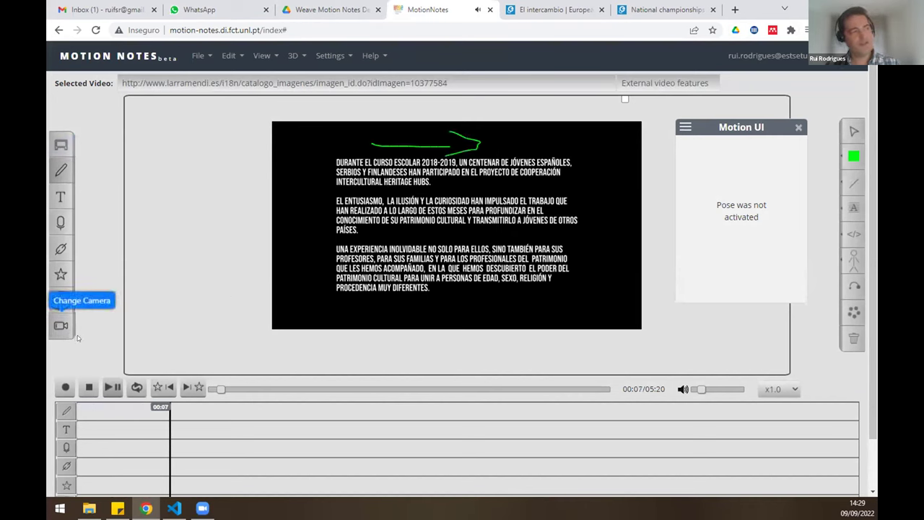
{"action": "left_click", "coordinate": [153, 423]}
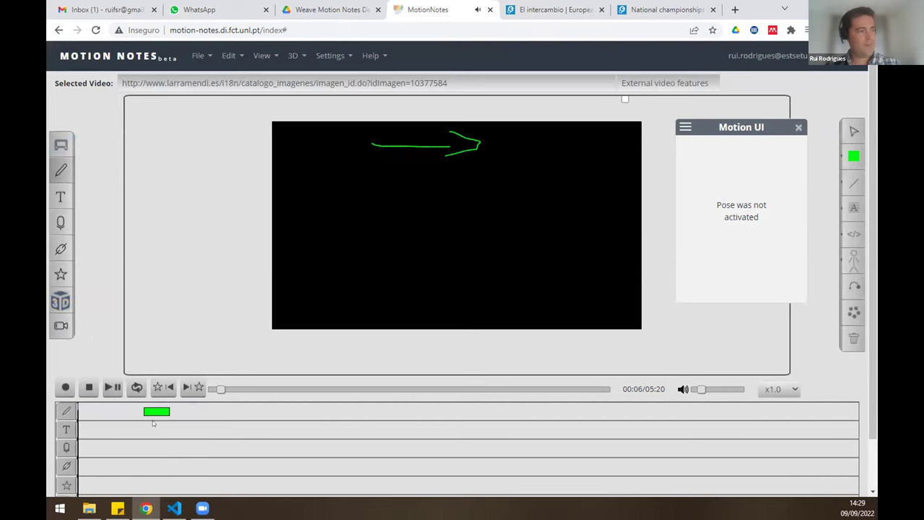
{"action": "left_click", "coordinate": [89, 388]}
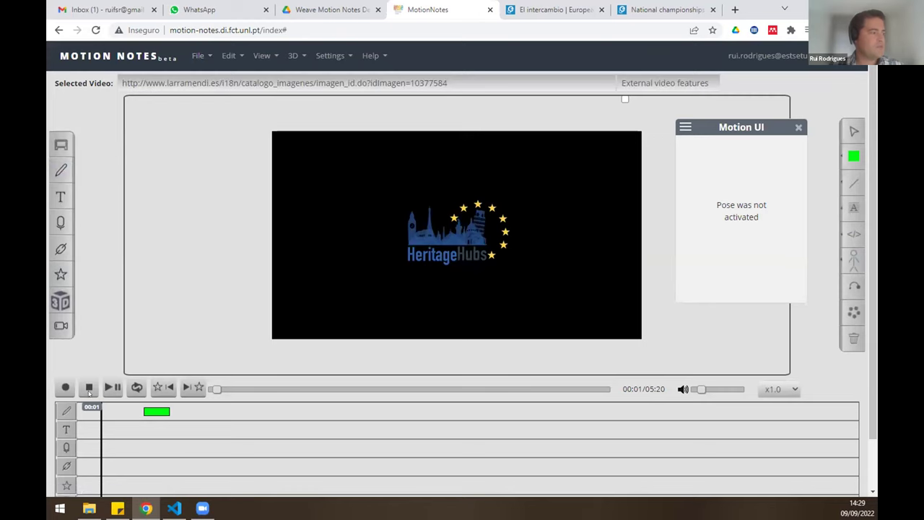
Open the recorded video 9-9-2022 2_19_01 PM.webm from the available videos.
{"action": "left_click", "coordinate": [206, 56]}
{"action": "left_click", "coordinate": [237, 79]}
{"action": "left_click", "coordinate": [496, 249]}
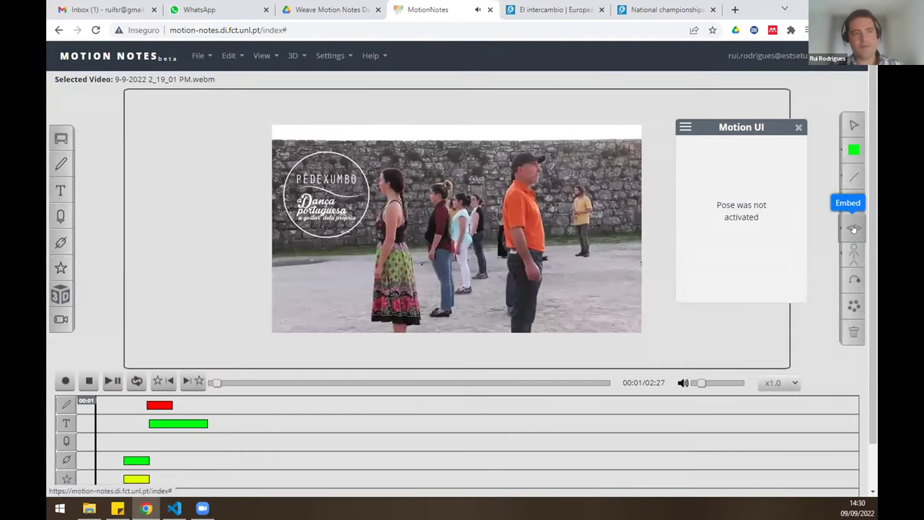
Show the embed code for the annotated video and copy its shareable link.
{"action": "left_click", "coordinate": [854, 228]}
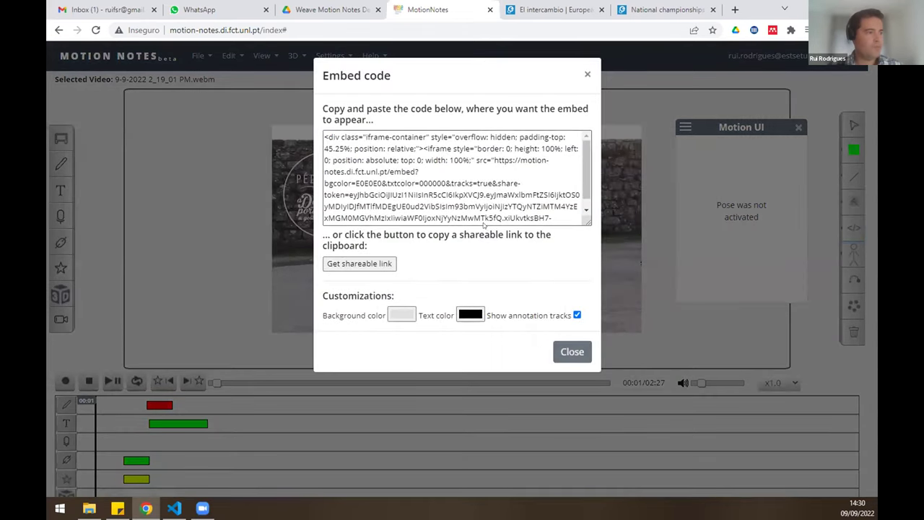
{"action": "left_click_drag", "start_coordinate": [322, 135], "coordinate": [436, 149]}
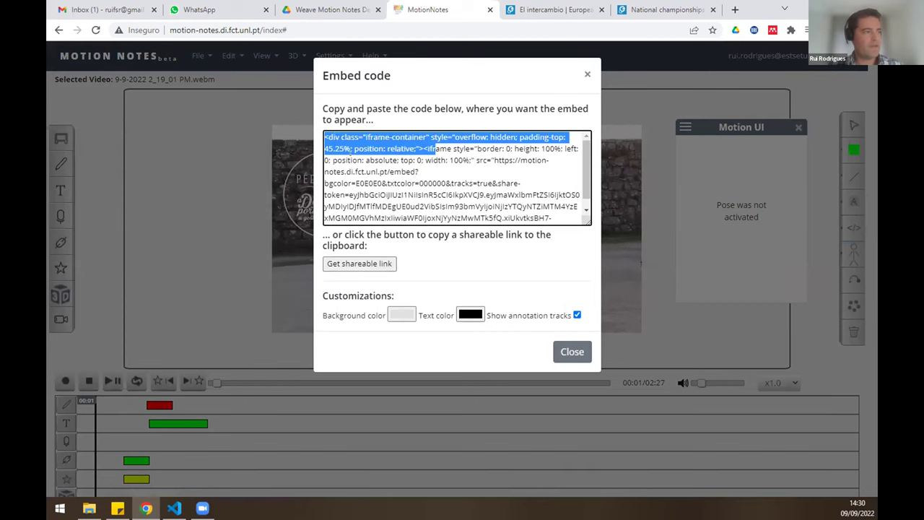
{"action": "left_click", "coordinate": [376, 264]}
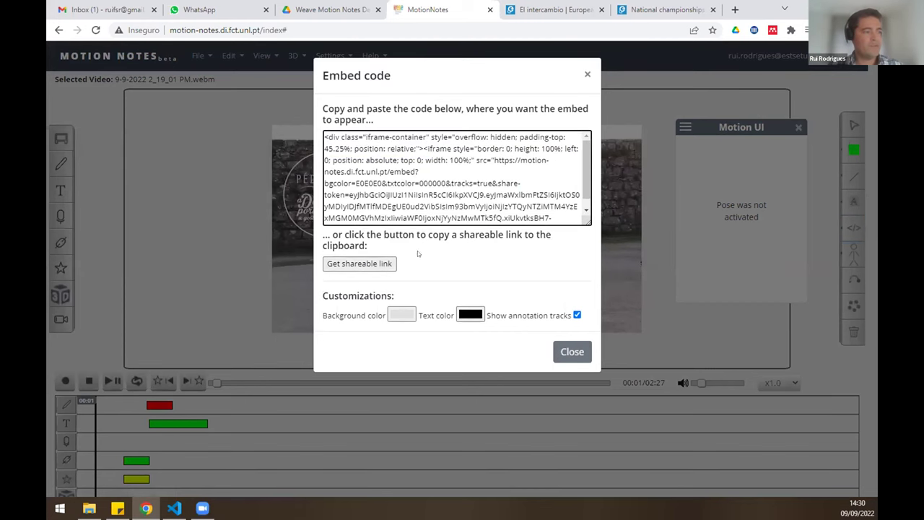
Open the copied shareable link with its share token in a new browser tab, play the video, and return to close the embed code dialog.
{"action": "left_click", "coordinate": [734, 9]}
{"action": "left_click", "coordinate": [662, 30]}
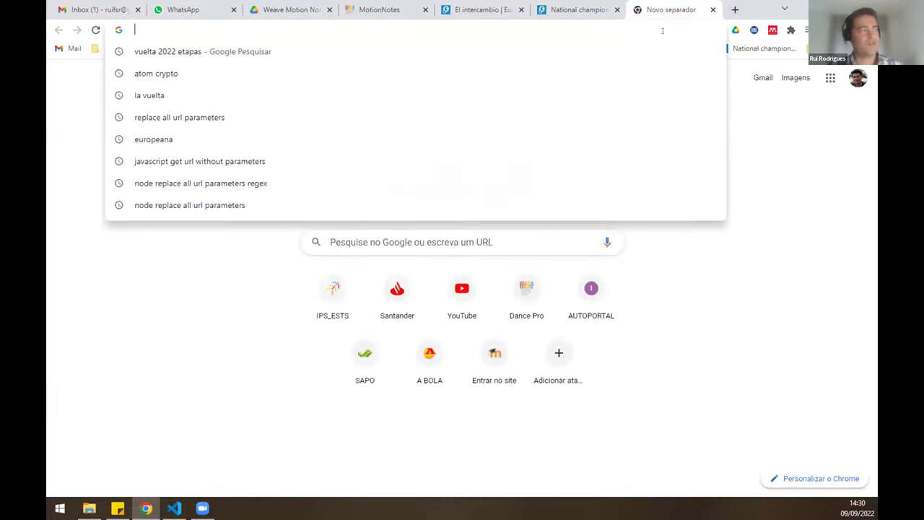
{"action": "key", "text": "ctrl+v"}
{"action": "key", "text": "Return"}
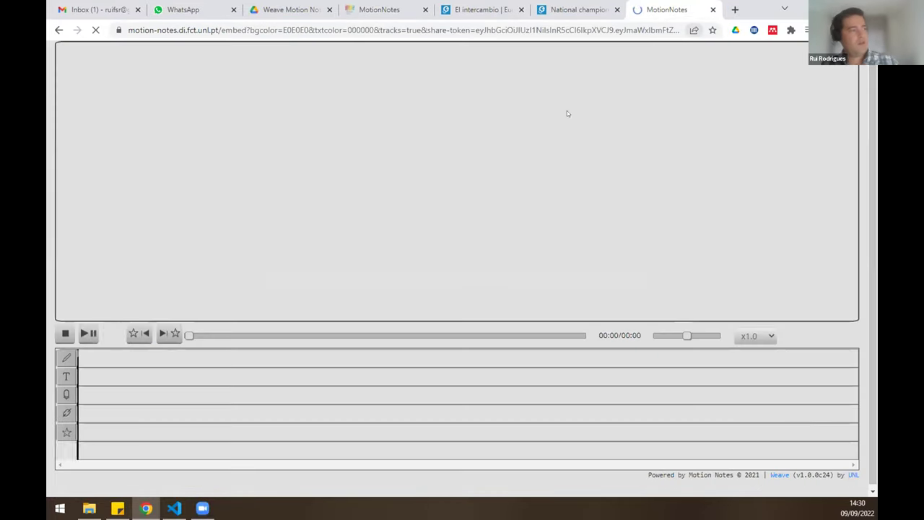
{"action": "left_click", "coordinate": [85, 335]}
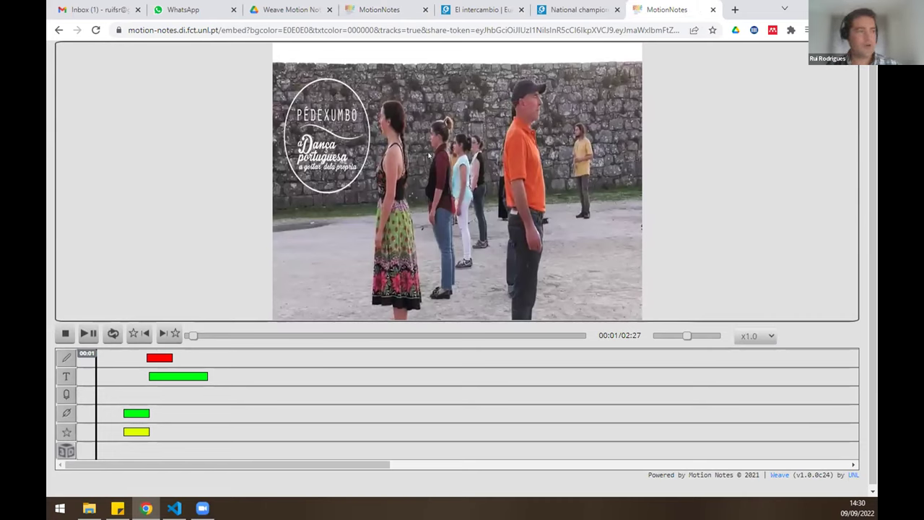
{"action": "left_click", "coordinate": [88, 329]}
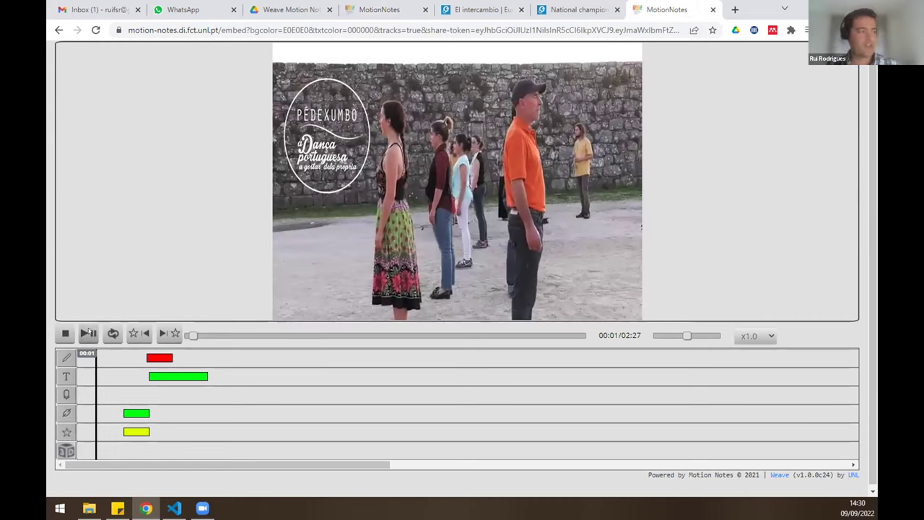
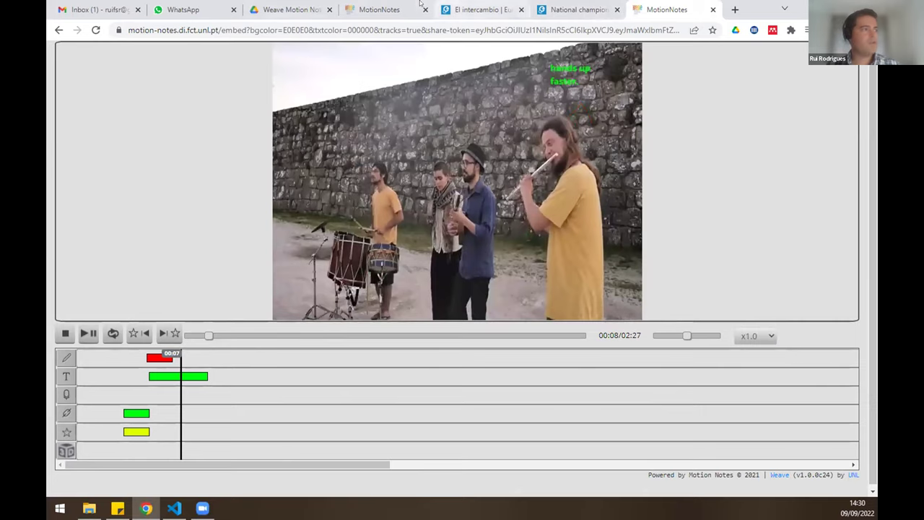
{"action": "left_click", "coordinate": [390, 9]}
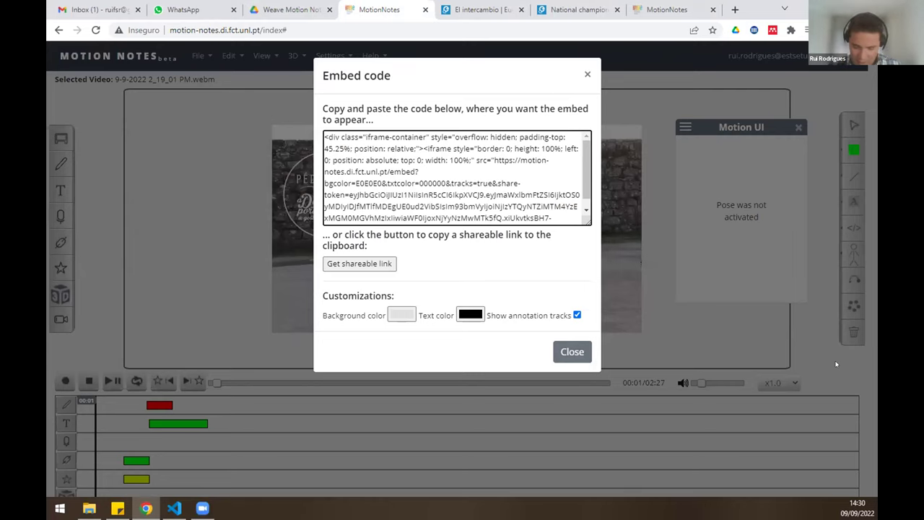
{"action": "left_click", "coordinate": [587, 74]}
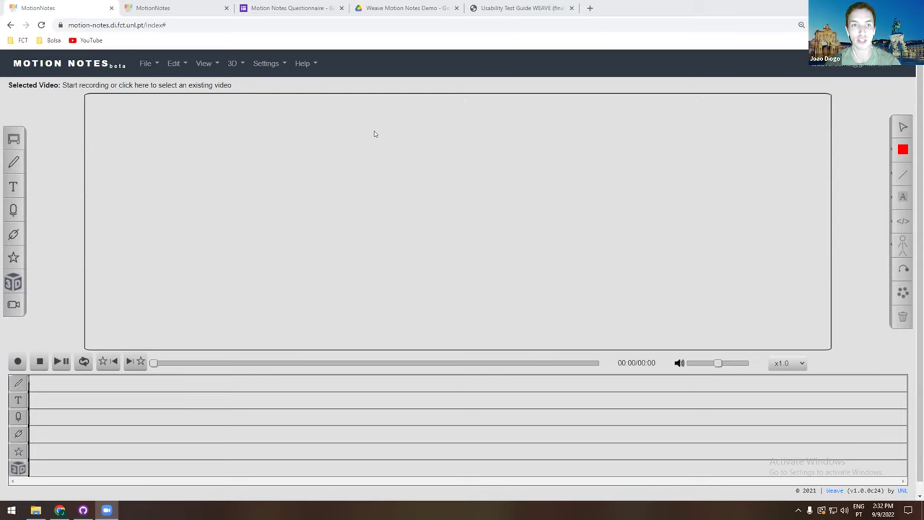
Open the Human Pose video 12-8-2022 11_22_57.webm from the available videos and play it briefly.
{"action": "left_click", "coordinate": [146, 64]}
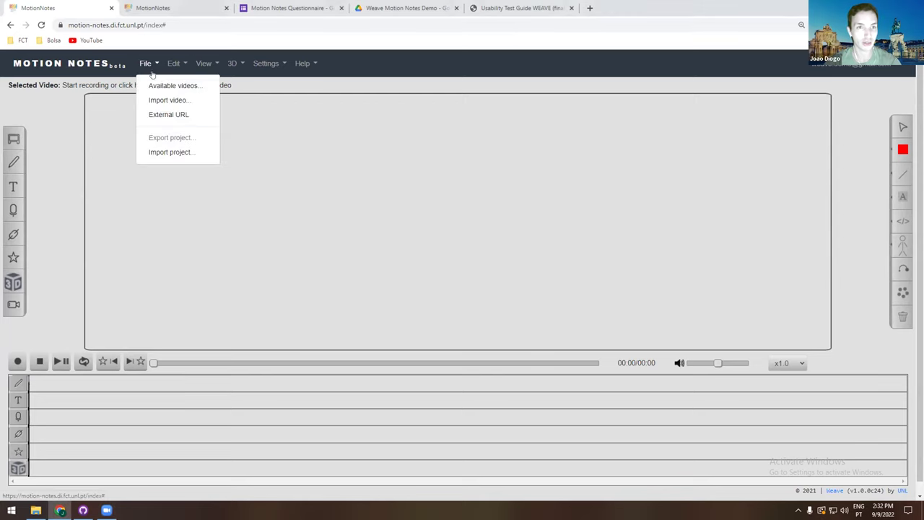
{"action": "left_click", "coordinate": [162, 85]}
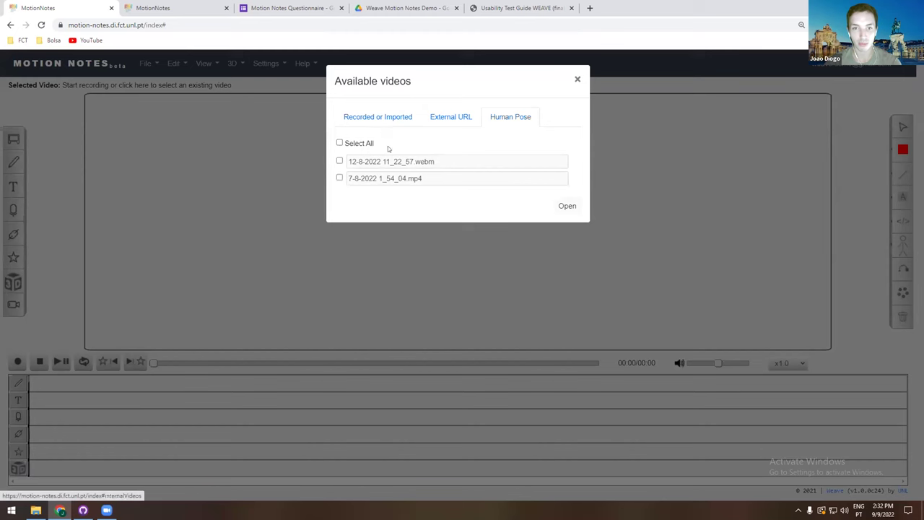
{"action": "left_click", "coordinate": [456, 167]}
{"action": "left_click", "coordinate": [567, 205]}
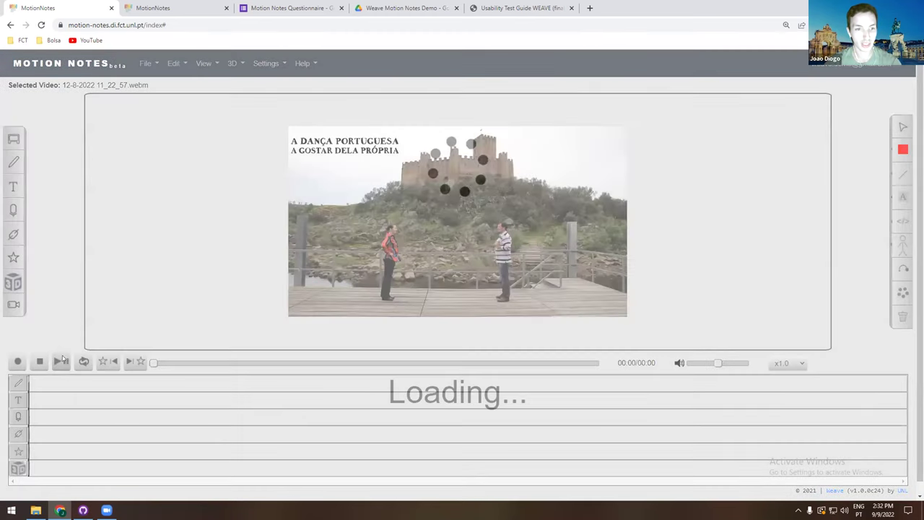
{"action": "left_click", "coordinate": [62, 361]}
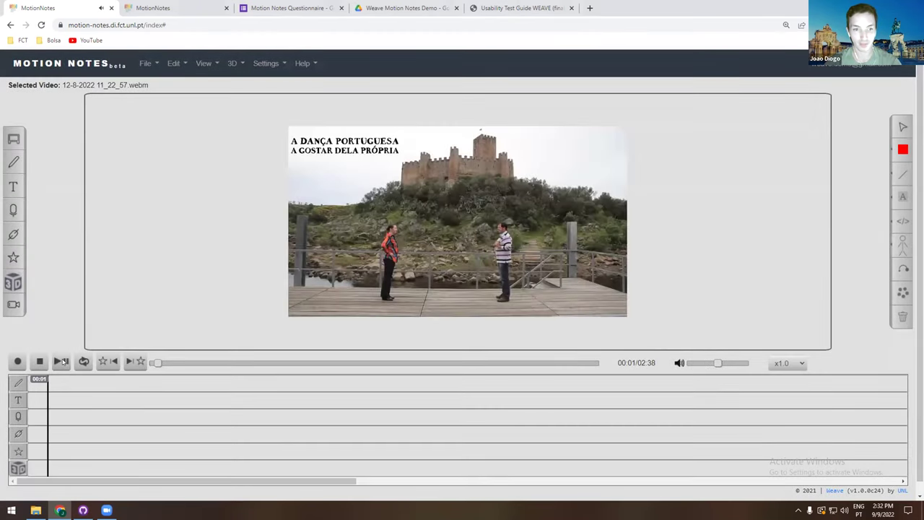
Enable Static View for OpenPose, save the settings, activate the pose overlay, and play the video briefly.
{"action": "left_click", "coordinate": [266, 62]}
{"action": "left_click", "coordinate": [271, 153]}
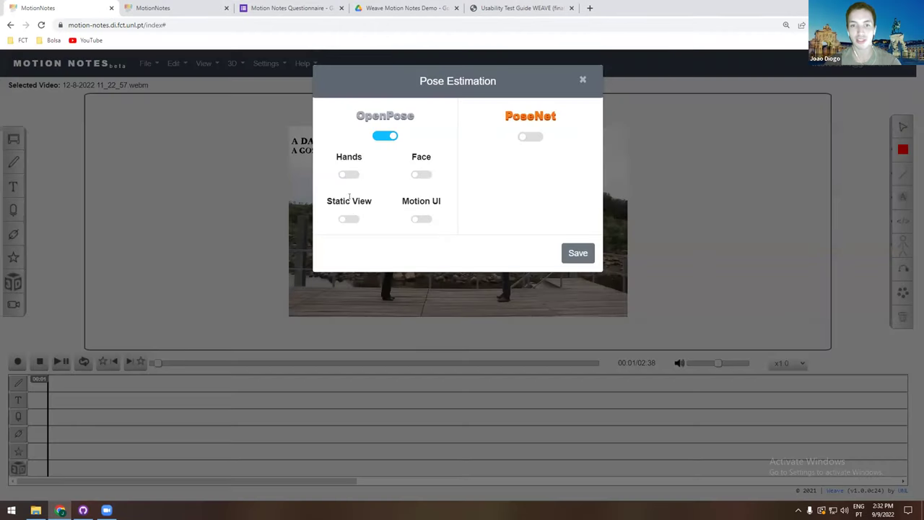
{"action": "left_click", "coordinate": [346, 220]}
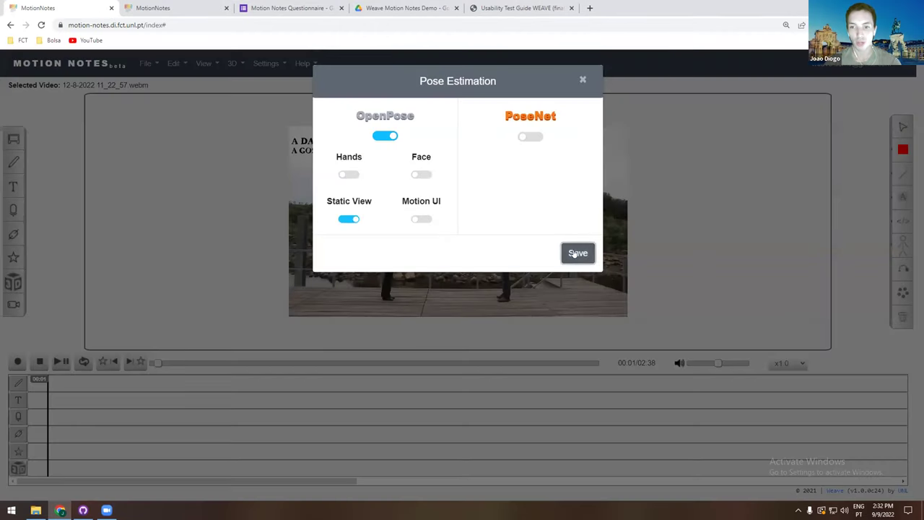
{"action": "left_click", "coordinate": [575, 253]}
{"action": "left_click", "coordinate": [895, 246]}
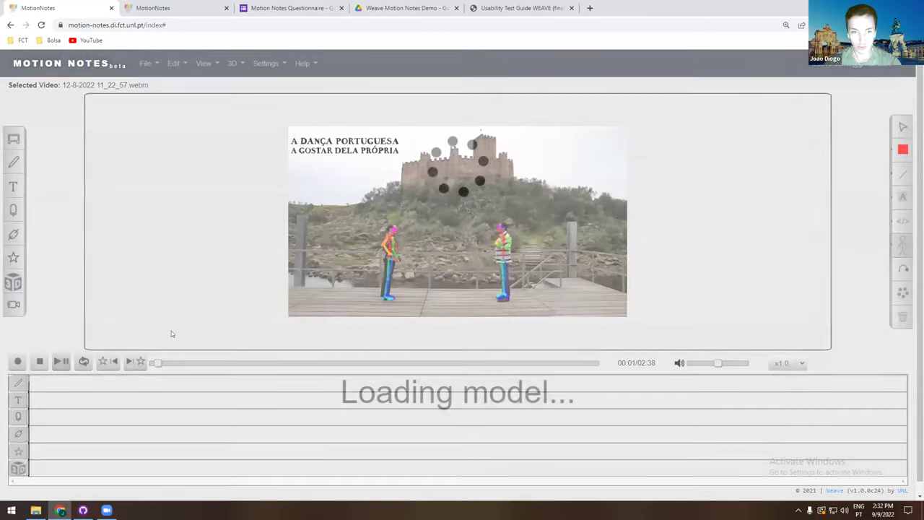
{"action": "left_click", "coordinate": [62, 361]}
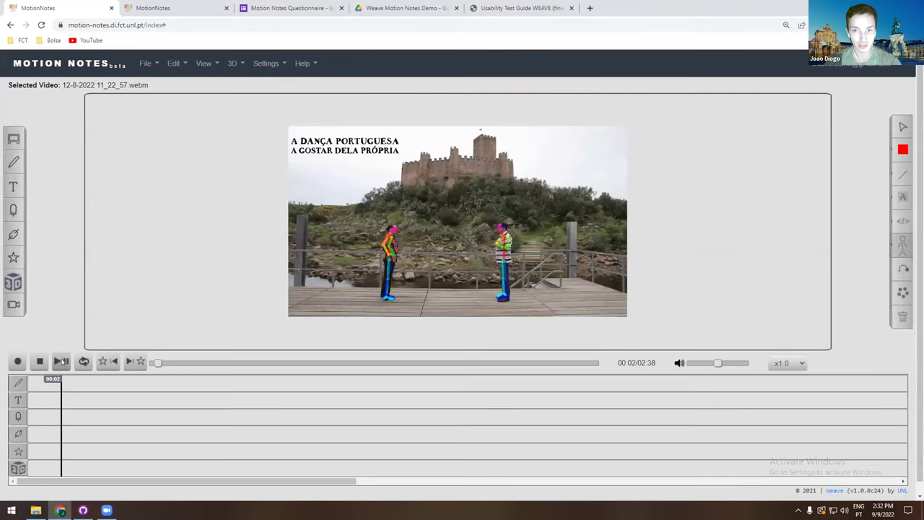
{"action": "left_click", "coordinate": [62, 361]}
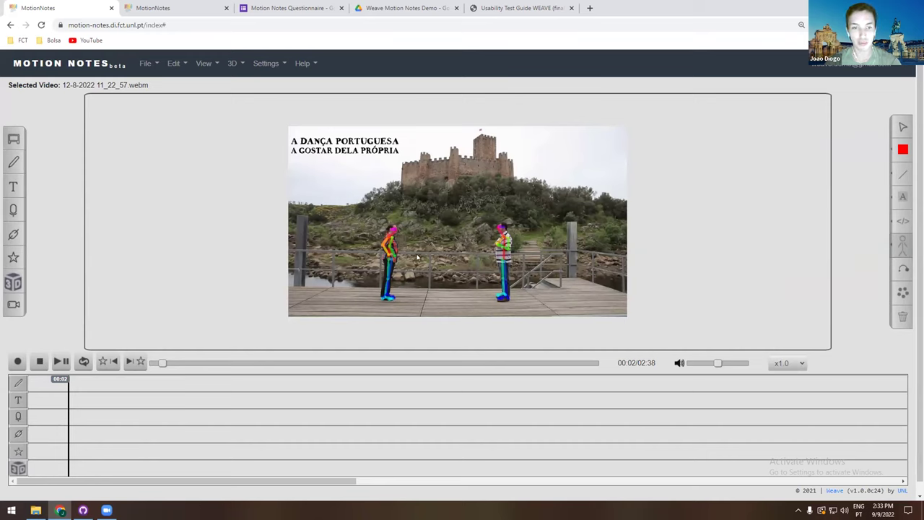
Mute the video, set its playback speed to x0.5, and play it with the pose skeletons overlaid.
{"action": "left_click", "coordinate": [691, 363]}
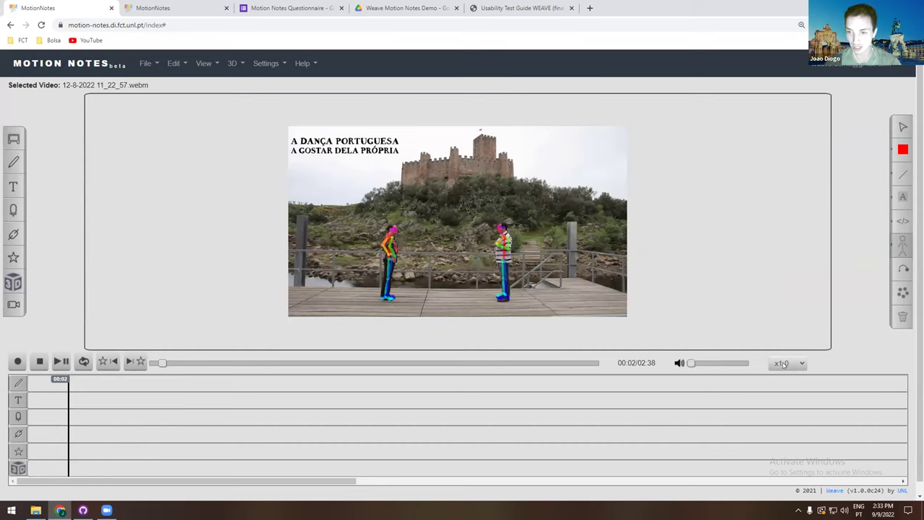
{"action": "left_click", "coordinate": [784, 364]}
{"action": "left_click", "coordinate": [785, 386]}
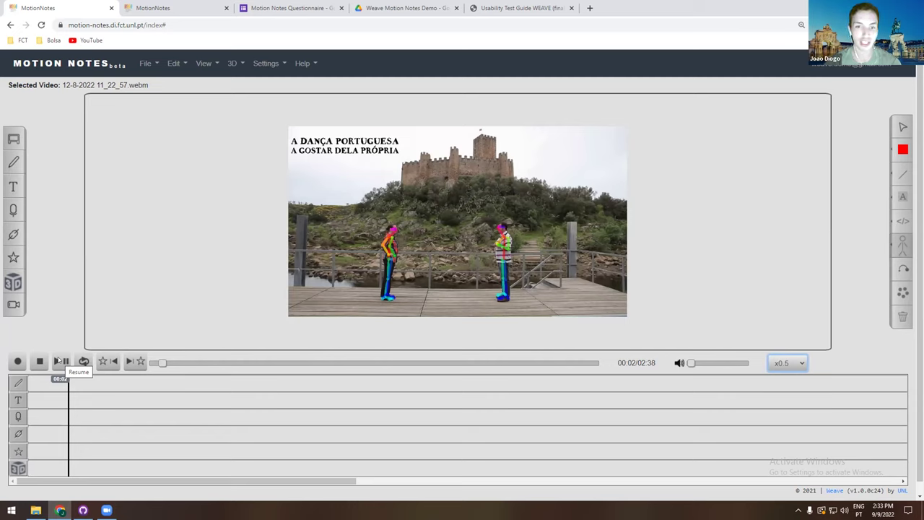
{"action": "left_click", "coordinate": [59, 361]}
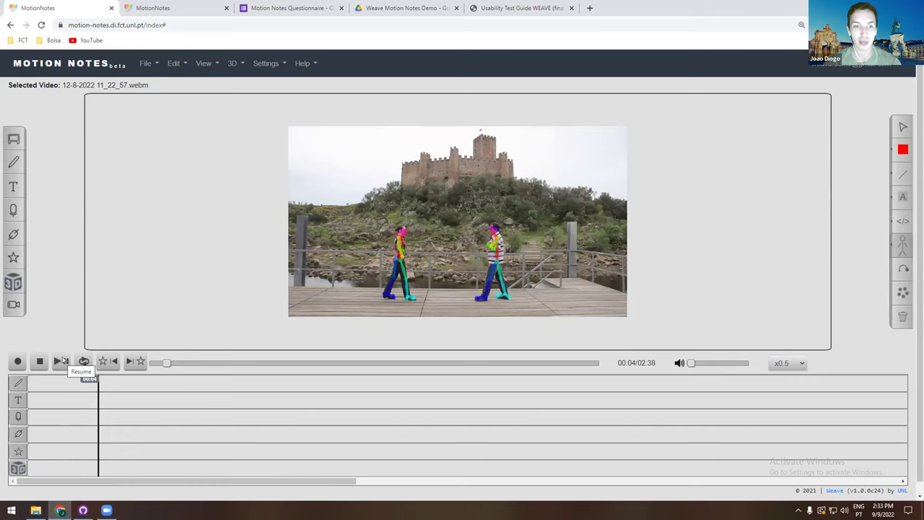
{"action": "left_click", "coordinate": [55, 363]}
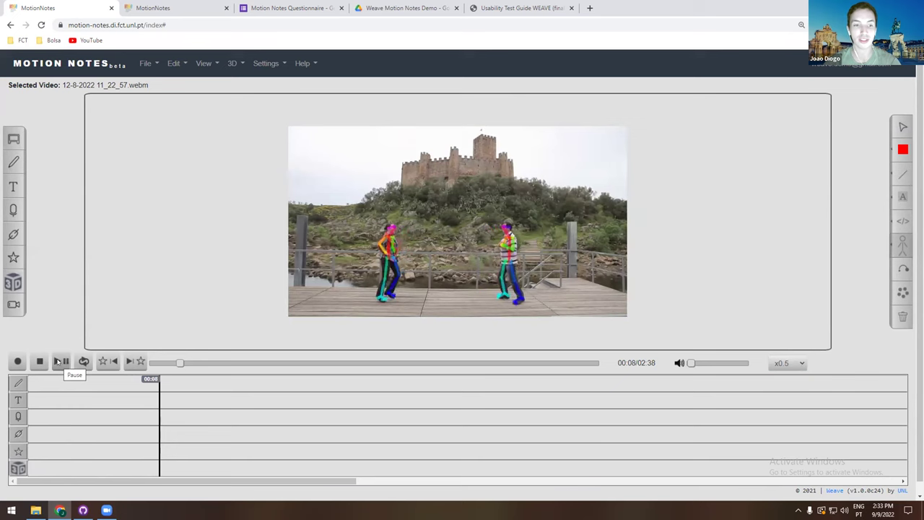
Turn off Static View for OpenPose, save the settings, reactivate the pose overlay, and play the video briefly.
{"action": "left_click", "coordinate": [257, 67]}
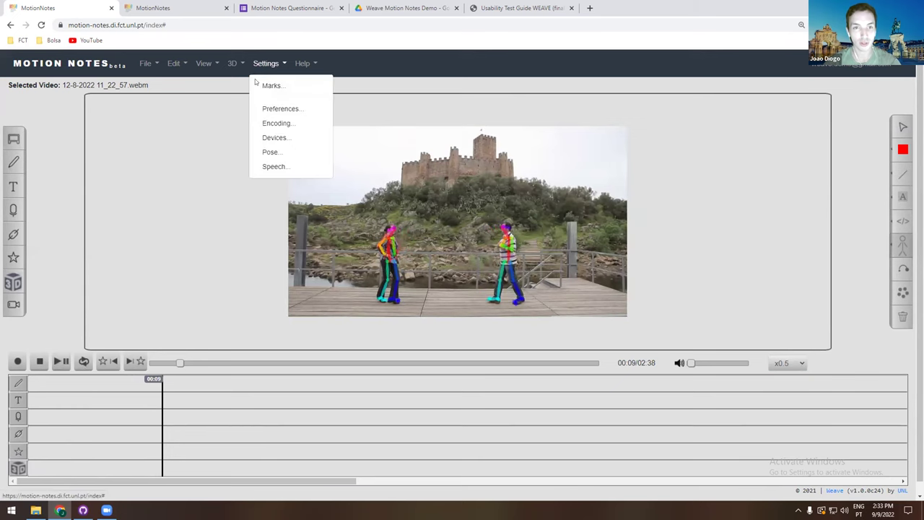
{"action": "left_click", "coordinate": [269, 152]}
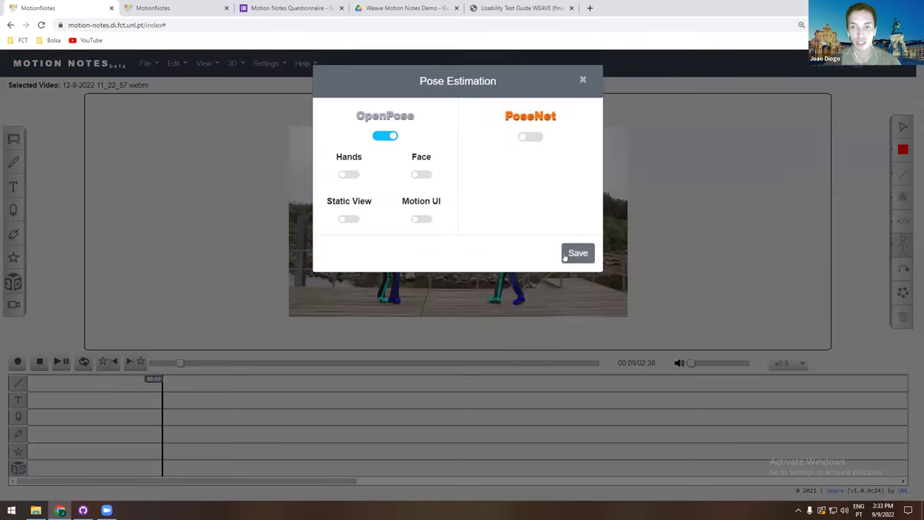
{"action": "left_click", "coordinate": [564, 257]}
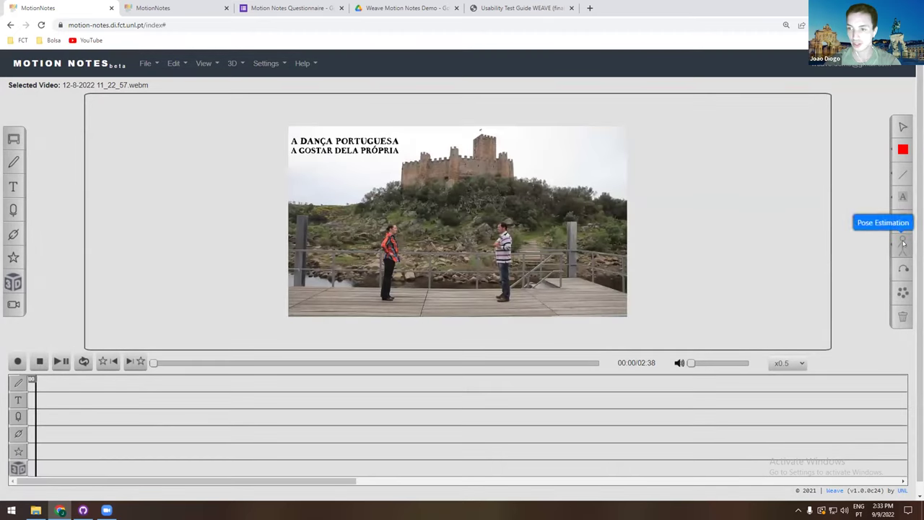
{"action": "left_click", "coordinate": [902, 244]}
{"action": "left_click", "coordinate": [62, 361]}
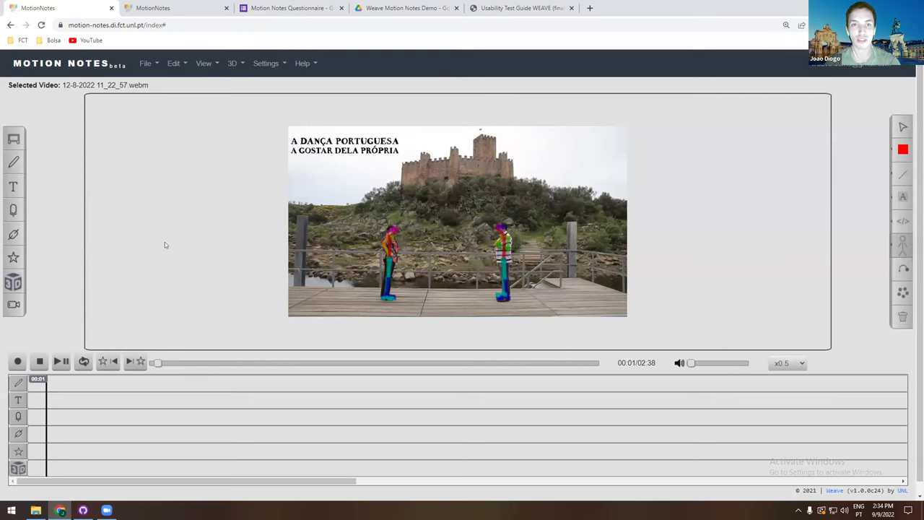
Add the flock of birds from the available 3D models to the sky beside the castle.
{"action": "left_click", "coordinate": [233, 63]}
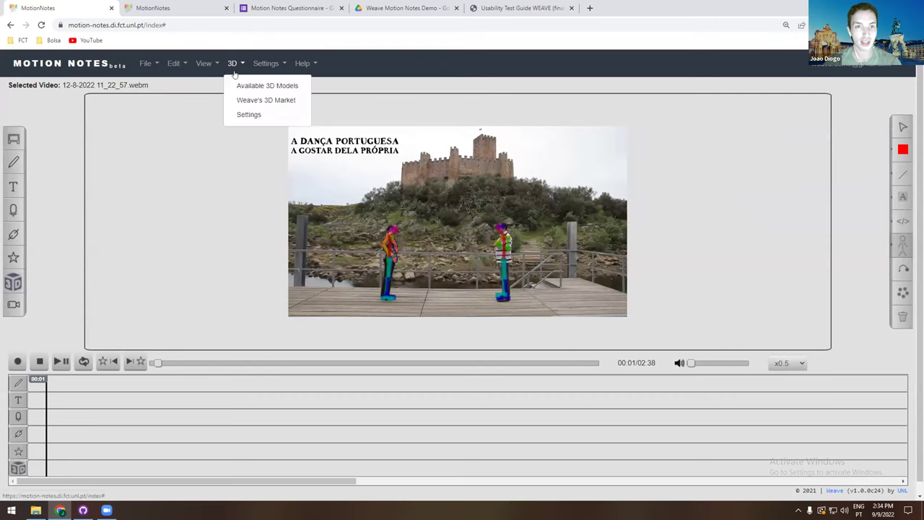
{"action": "left_click", "coordinate": [238, 85]}
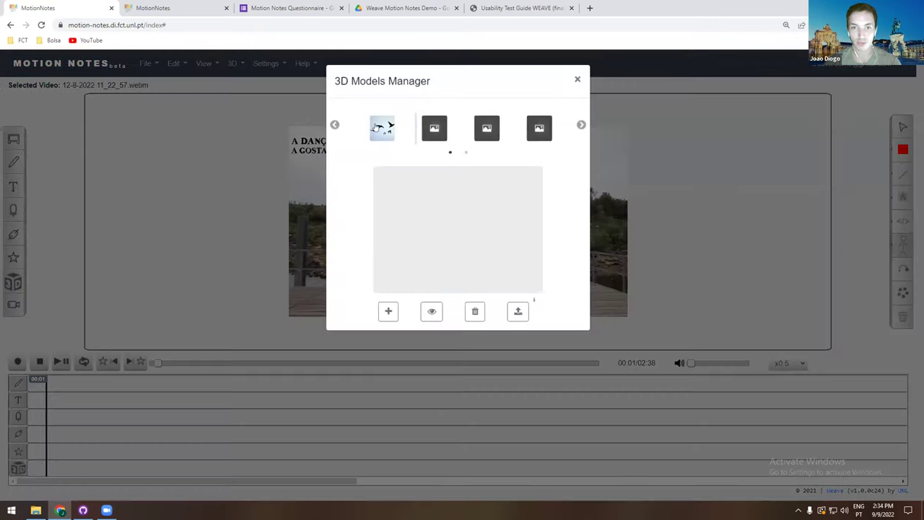
{"action": "left_click", "coordinate": [382, 130]}
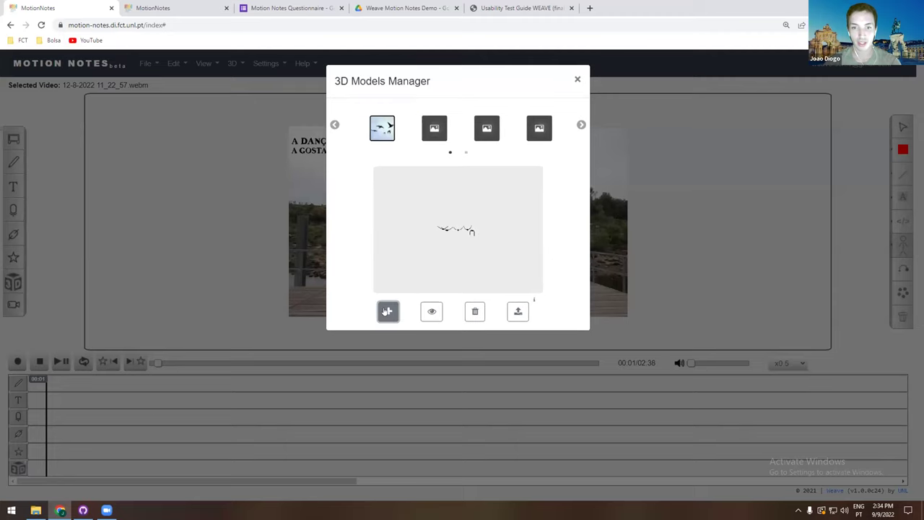
{"action": "left_click", "coordinate": [387, 311]}
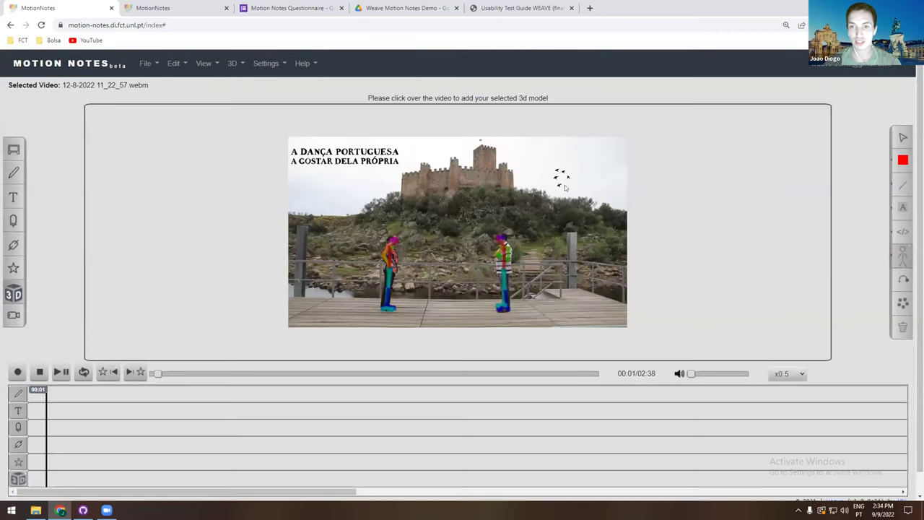
{"action": "left_click", "coordinate": [562, 174]}
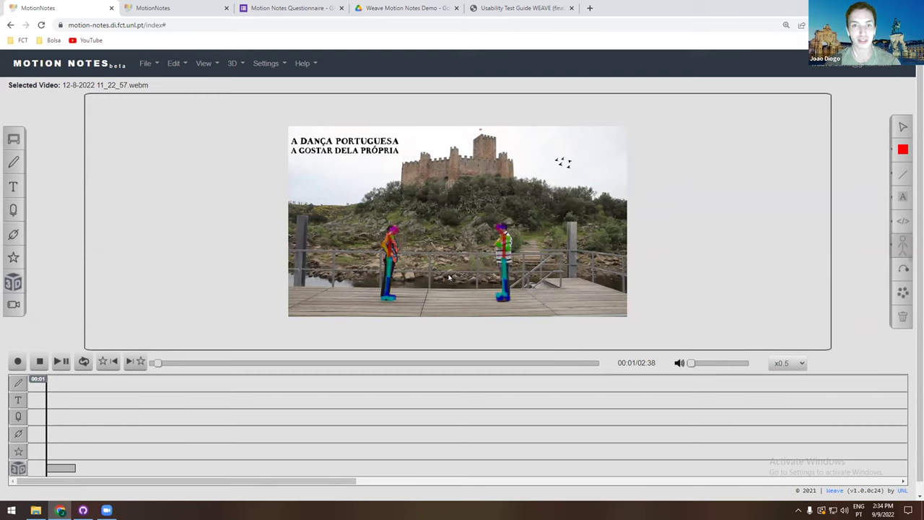
Draw a red arrow at 00:04 pointing at the striped-shirt dancer's leg, lengthen its timeline duration, and play the video with it.
{"action": "left_click", "coordinate": [62, 363]}
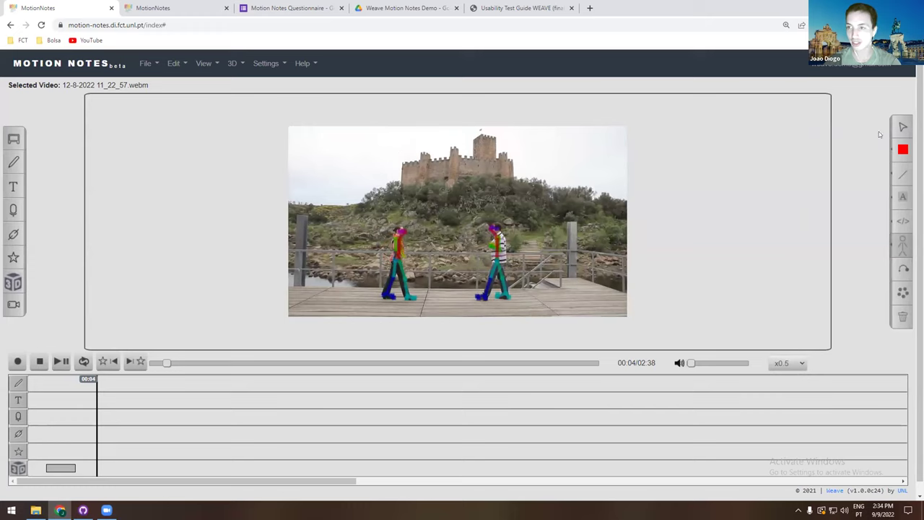
{"action": "left_click", "coordinate": [489, 277]}
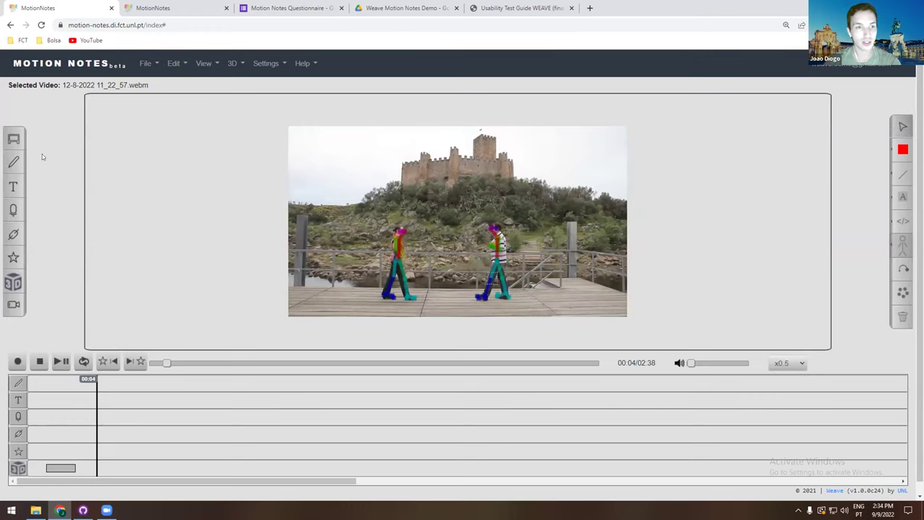
{"action": "left_click_drag", "start_coordinate": [535, 255], "coordinate": [513, 272]}
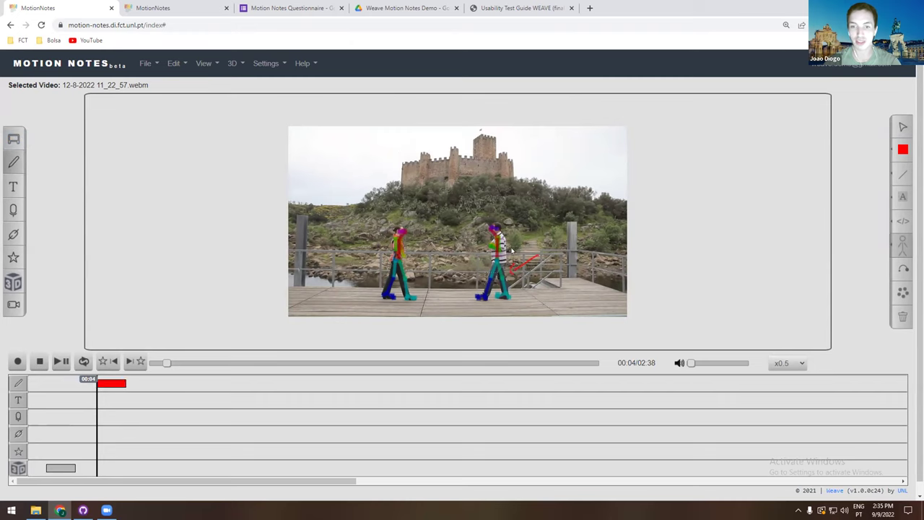
{"action": "left_click", "coordinate": [112, 383]}
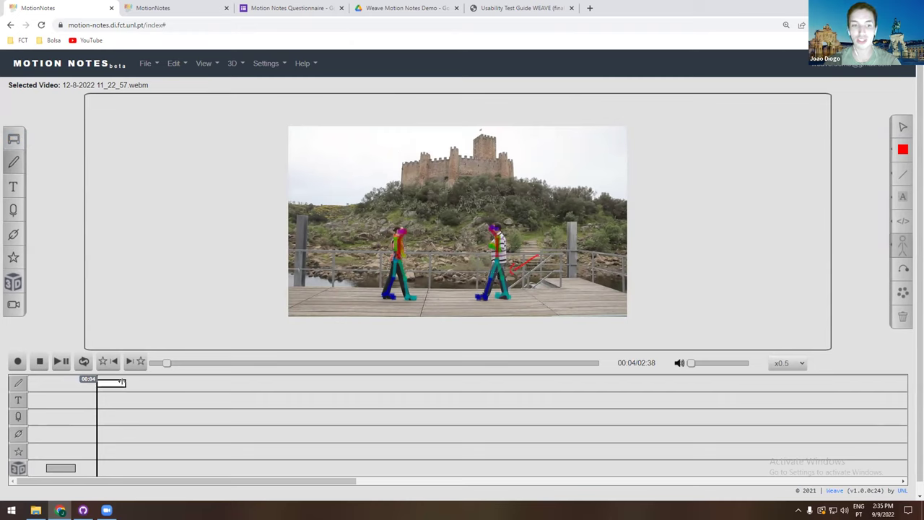
{"action": "left_click_drag", "start_coordinate": [122, 383], "coordinate": [182, 384]}
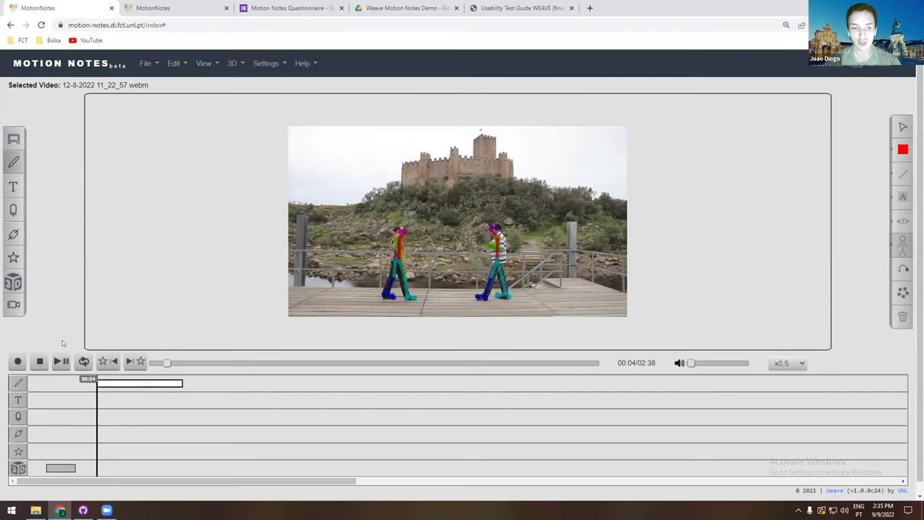
{"action": "left_click", "coordinate": [60, 361]}
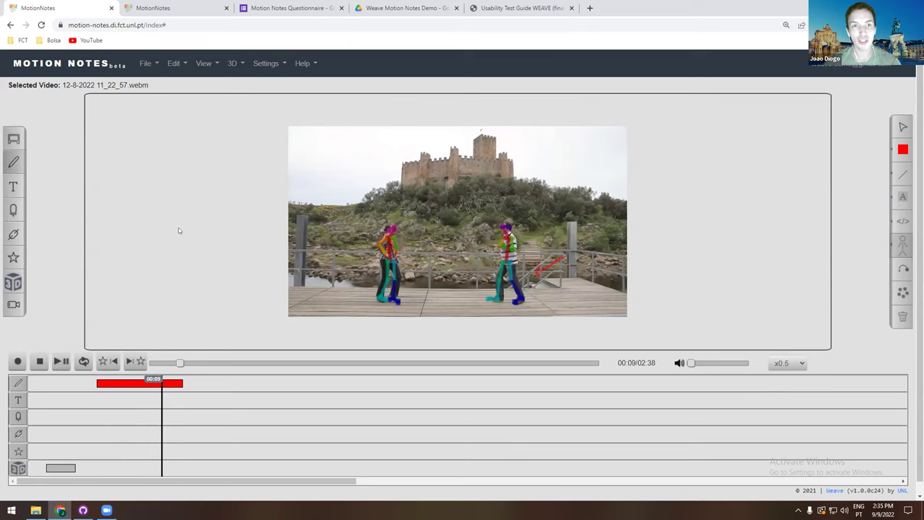
In the second MotionNotes browser tab, open the Human Pose video 7-8-2022 1_54_04.mp4 from the available videos.
{"action": "left_click", "coordinate": [173, 8]}
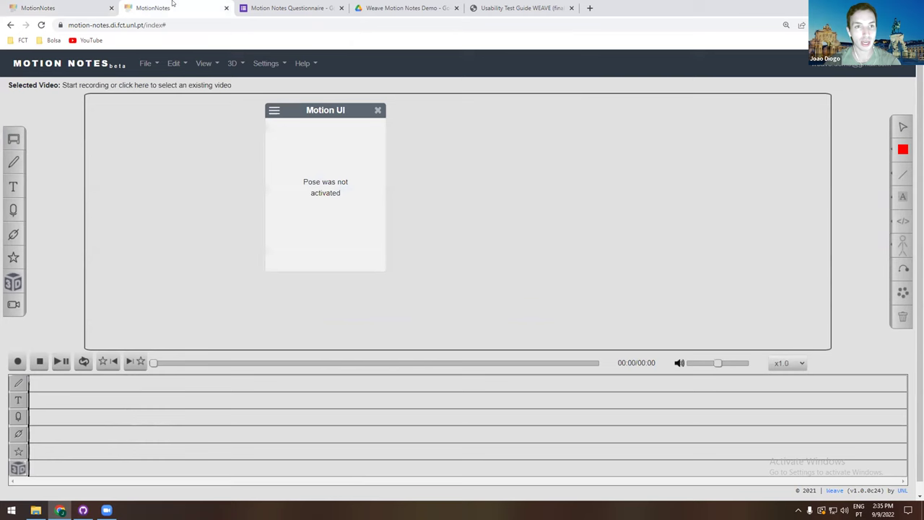
{"action": "left_click", "coordinate": [145, 64]}
{"action": "left_click", "coordinate": [167, 84]}
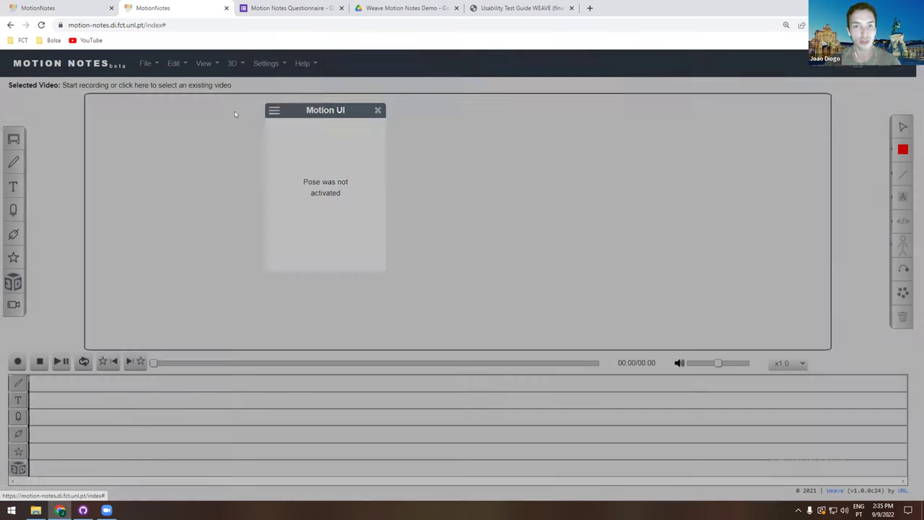
{"action": "left_click", "coordinate": [340, 174]}
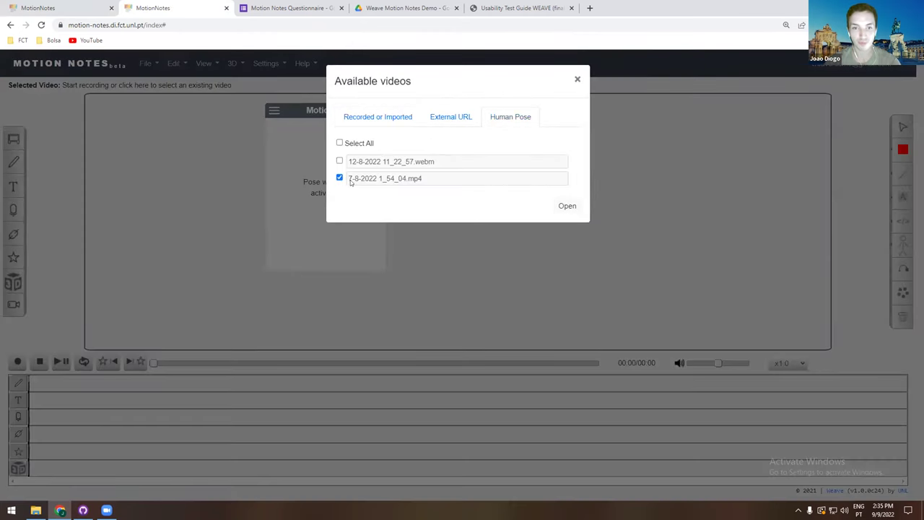
{"action": "left_click", "coordinate": [563, 202]}
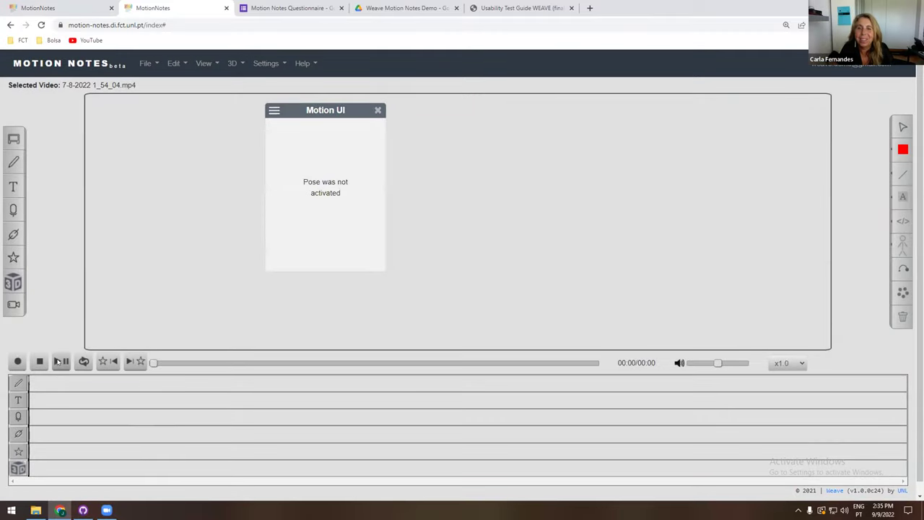
Return to the castle dance video, set its playback speed to x1.0, and play it with the volume raised to about half.
{"action": "key", "text": "ctrl+shift+Tab"}
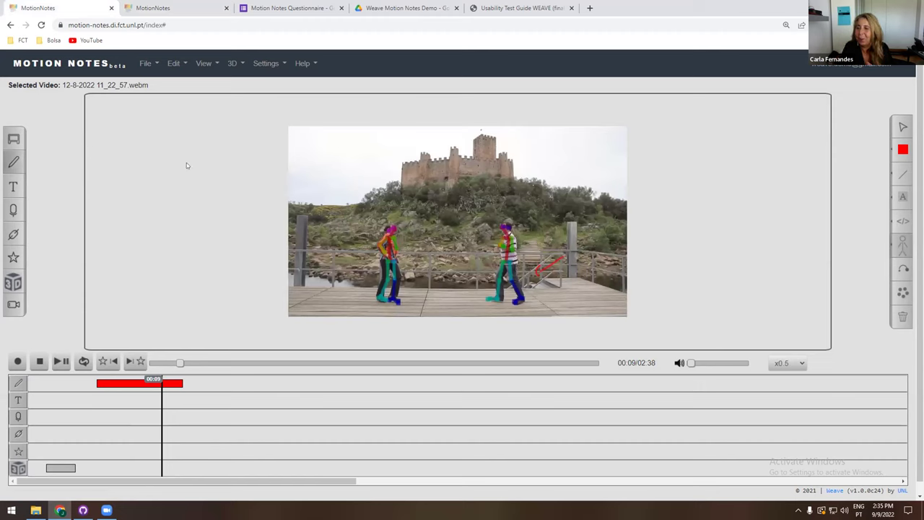
{"action": "left_click", "coordinate": [787, 364]}
{"action": "left_click", "coordinate": [781, 394]}
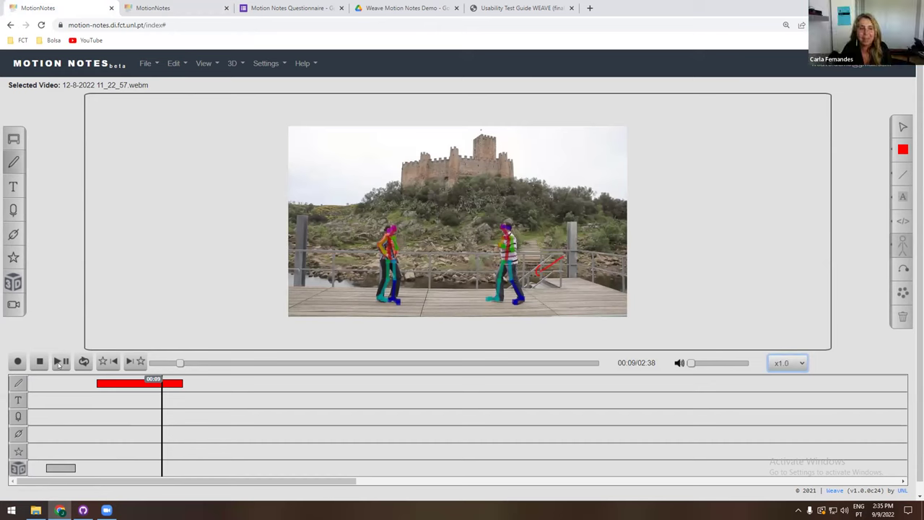
{"action": "left_click", "coordinate": [710, 365]}
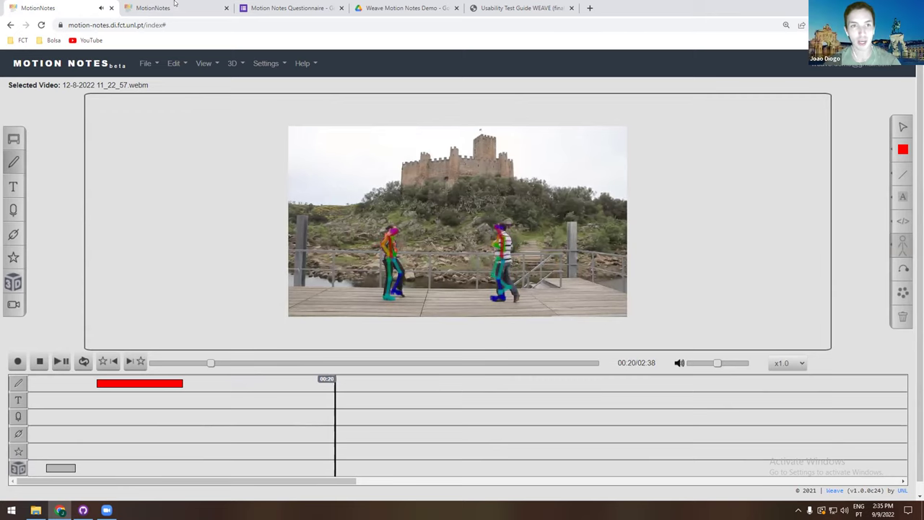
Play 7-8-2022 1_54_04.mp4 in the second MotionNotes browser tab, move Motion UI beside the video, activate pose estimation, and mute the sound.
{"action": "key", "text": "ctrl+Tab"}
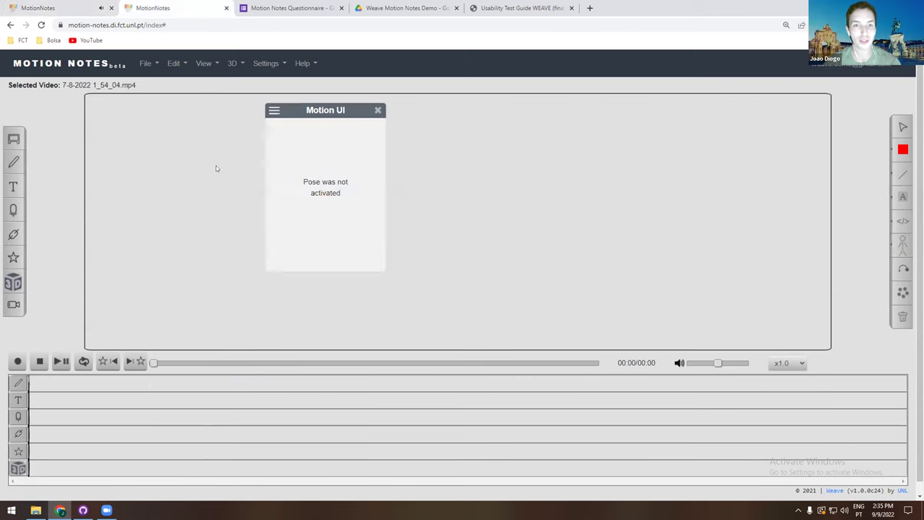
{"action": "left_click", "coordinate": [62, 363]}
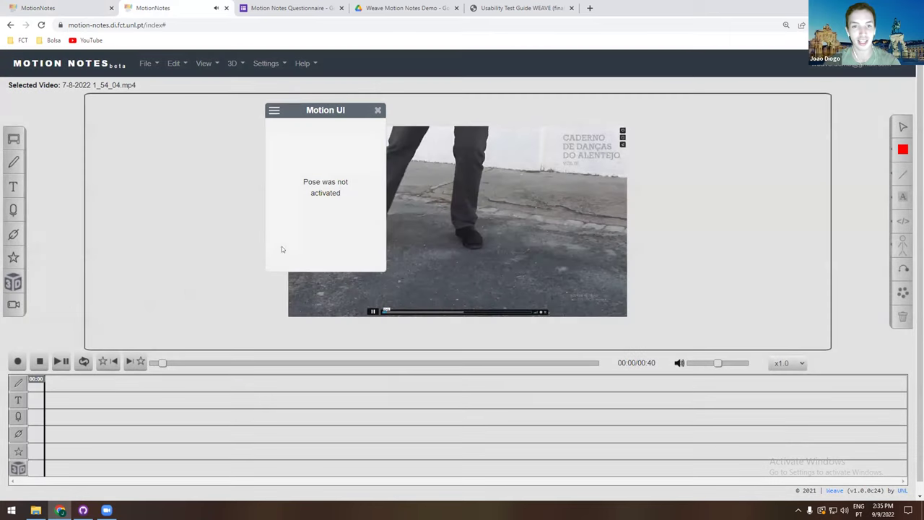
{"action": "left_click_drag", "start_coordinate": [282, 247], "coordinate": [193, 260]}
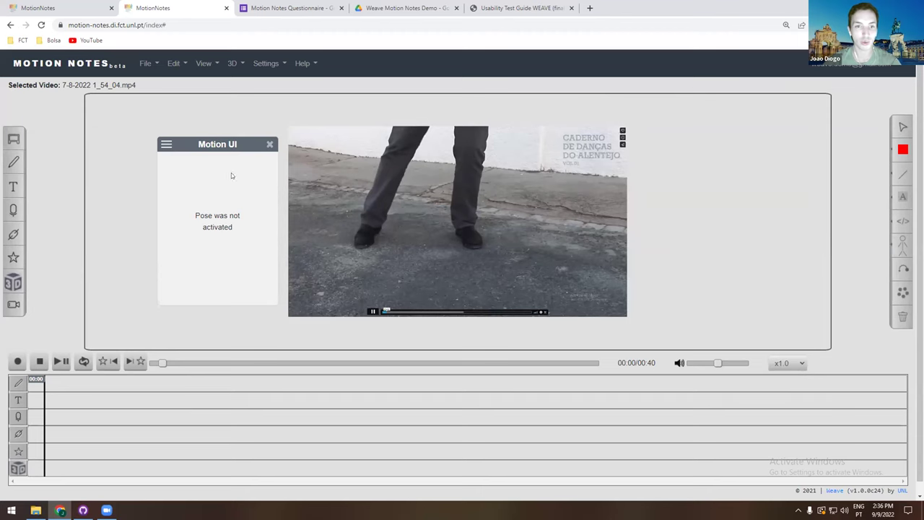
{"action": "left_click", "coordinate": [899, 249]}
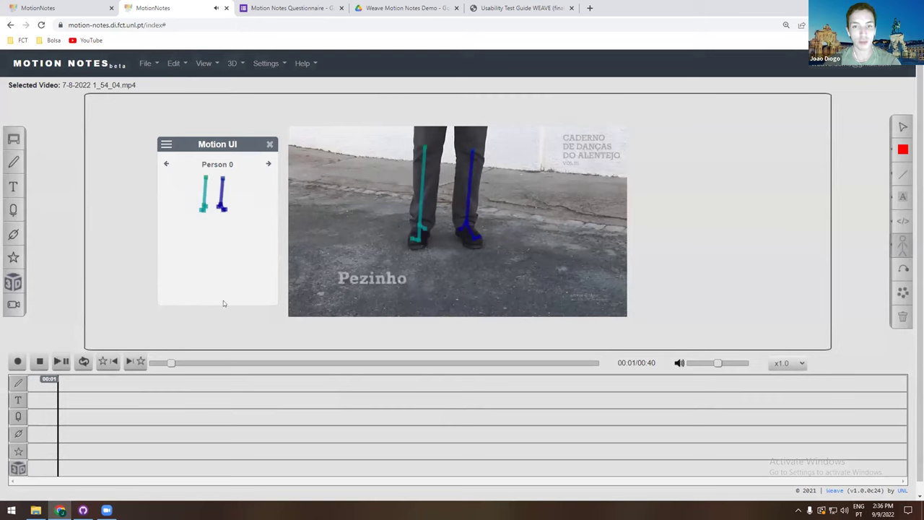
{"action": "left_click_drag", "start_coordinate": [697, 367], "coordinate": [682, 368]}
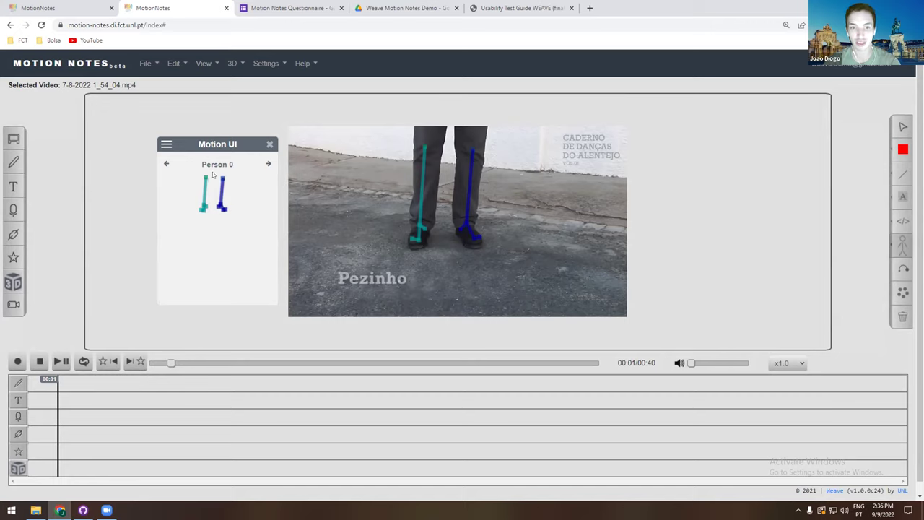
Move Motion UI over the video, play briefly to compare the separated pose with the dancer's legs, and return it beside the video.
{"action": "left_click_drag", "start_coordinate": [226, 213], "coordinate": [405, 216]}
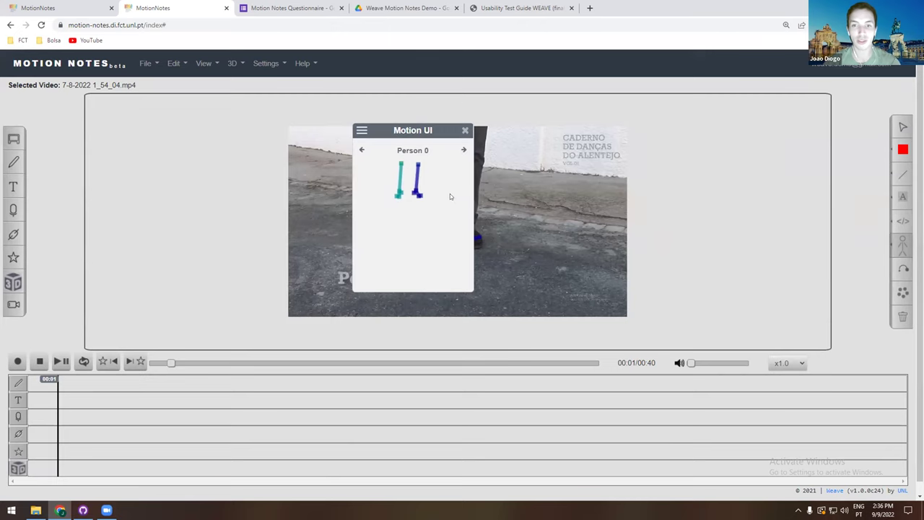
{"action": "left_click_drag", "start_coordinate": [449, 193], "coordinate": [465, 193]}
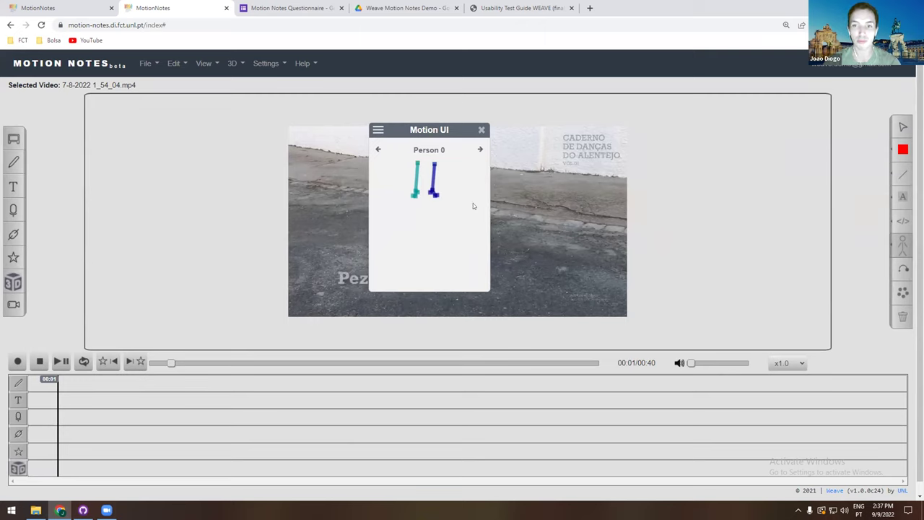
{"action": "left_click_drag", "start_coordinate": [473, 203], "coordinate": [491, 215]}
{"action": "left_click", "coordinate": [57, 361]}
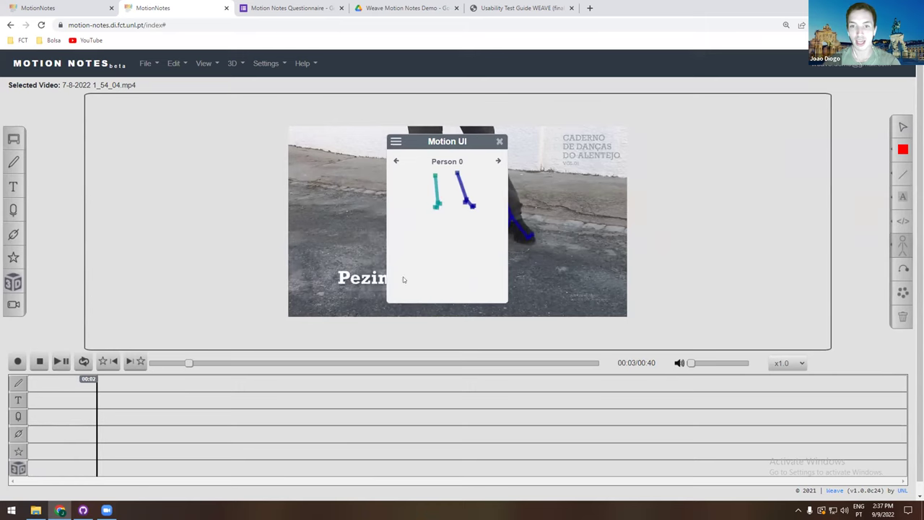
{"action": "left_click_drag", "start_coordinate": [403, 276], "coordinate": [230, 256]}
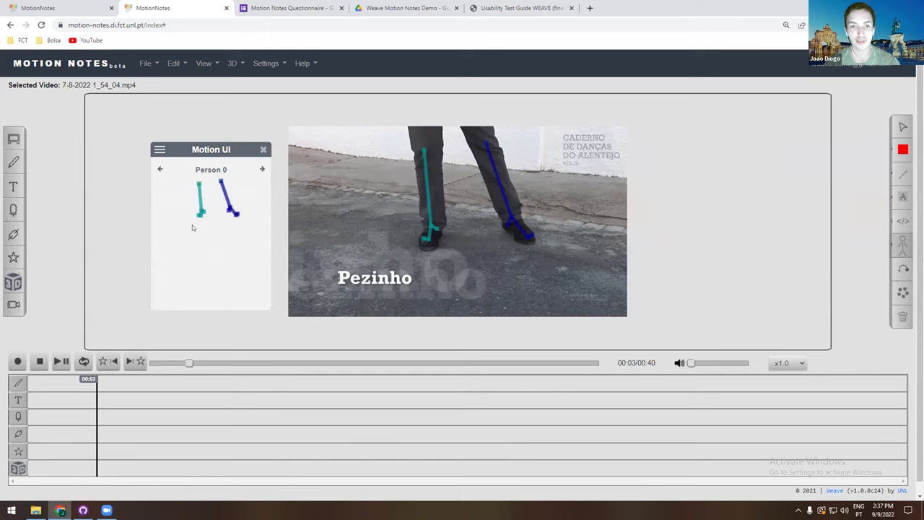
Switch Motion UI to Motions and play the video in short stretches to check the Arms Up and Legs Open indicators.
{"action": "left_click", "coordinate": [160, 149]}
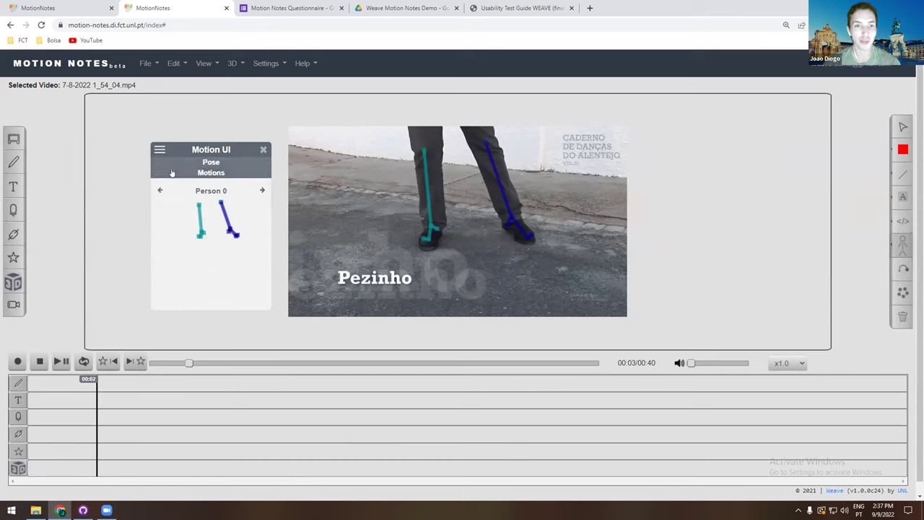
{"action": "left_click", "coordinate": [171, 173]}
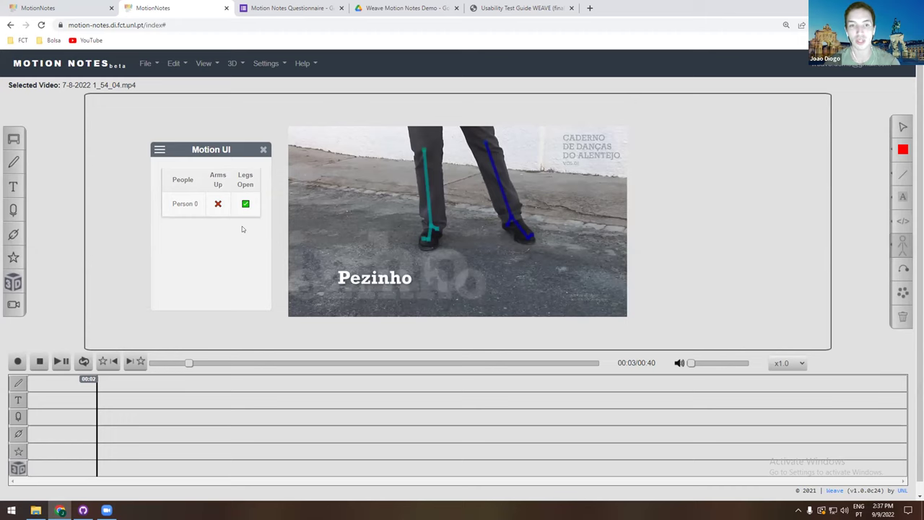
{"action": "left_click", "coordinate": [60, 365]}
{"action": "left_click", "coordinate": [60, 365]}
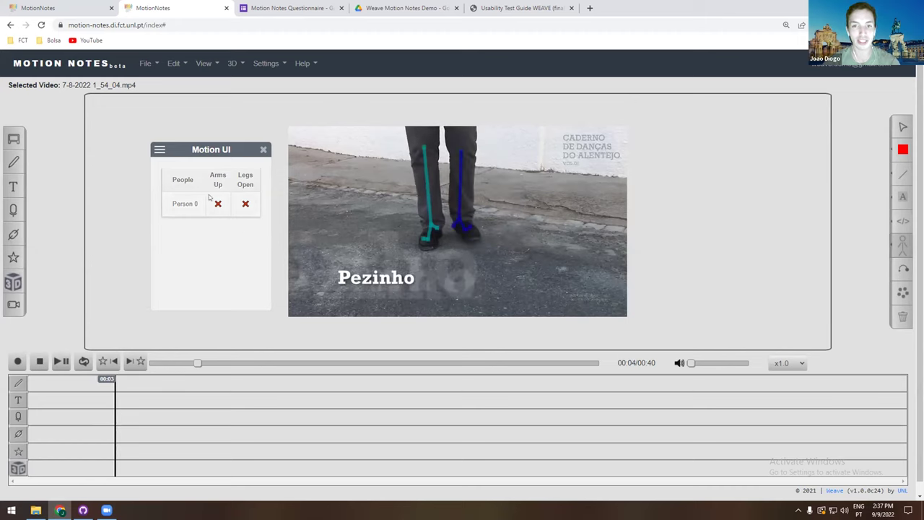
{"action": "left_click", "coordinate": [60, 361]}
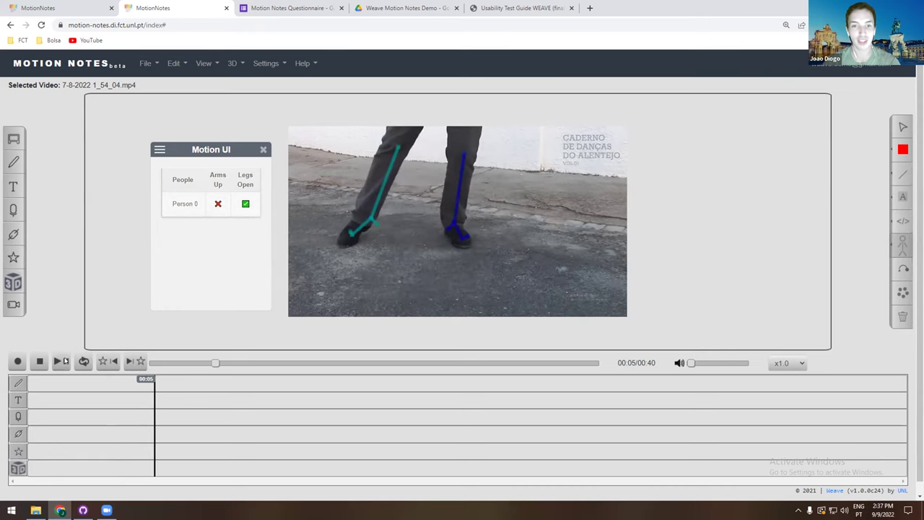